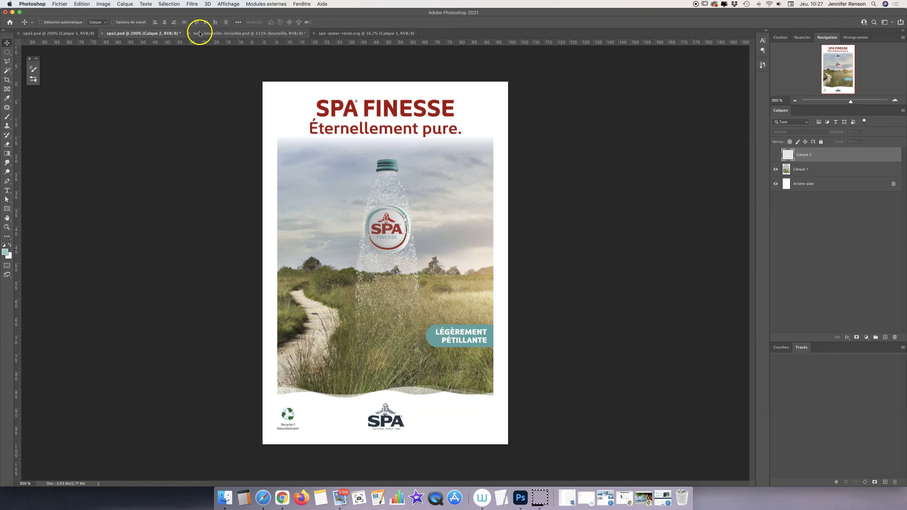
# - Check the spa1.psd reference, then hide the bouteille group in tuto-bouteille-invisible.psd
pyautogui.click(239, 53)
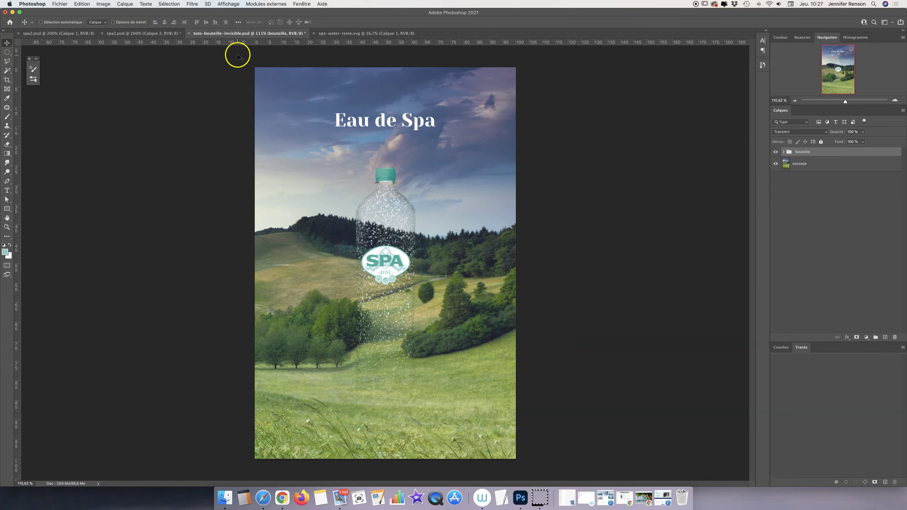
pyautogui.click(152, 35)
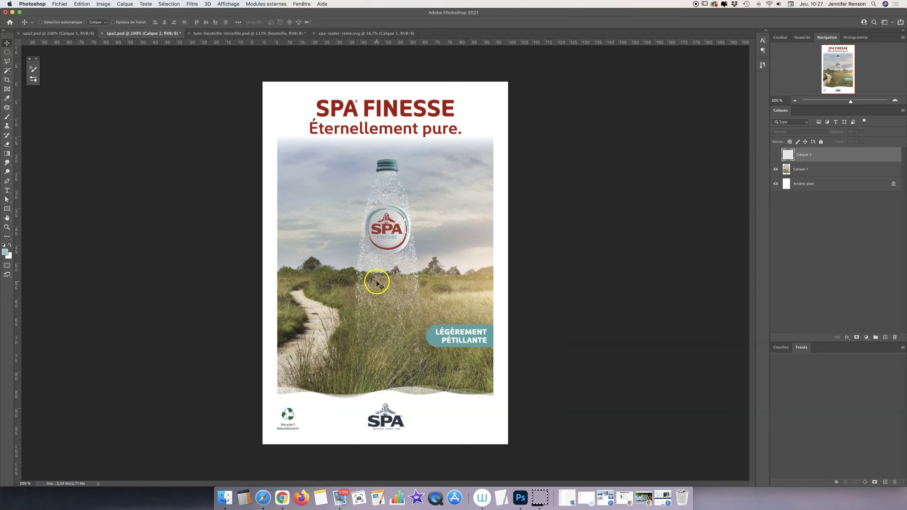
pyautogui.click(242, 34)
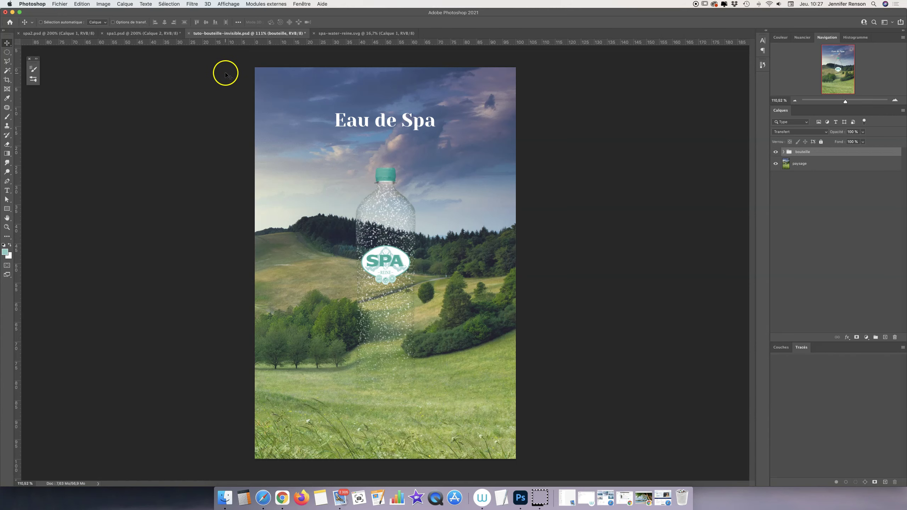
pyautogui.click(775, 152)
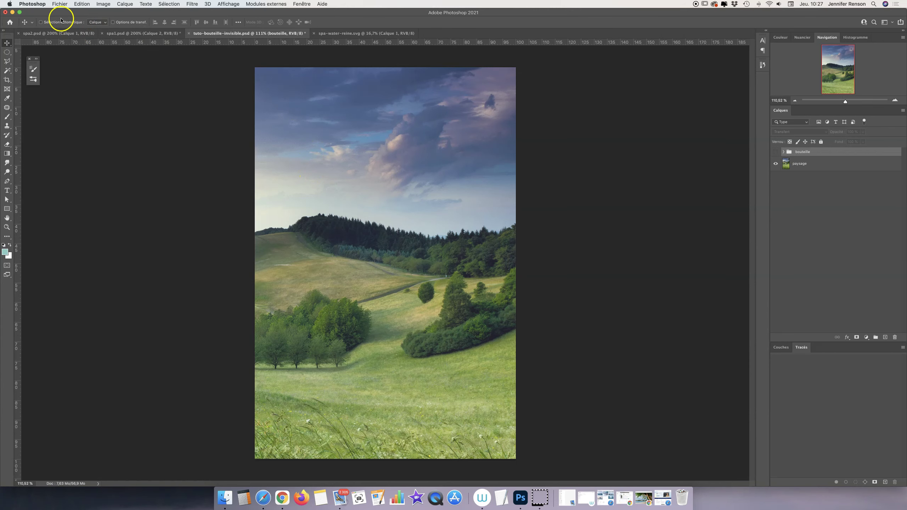
# - Create a blank 600 × 600 pixel document, Sans titre-1, viewed at 200%
pyautogui.click(60, 4)
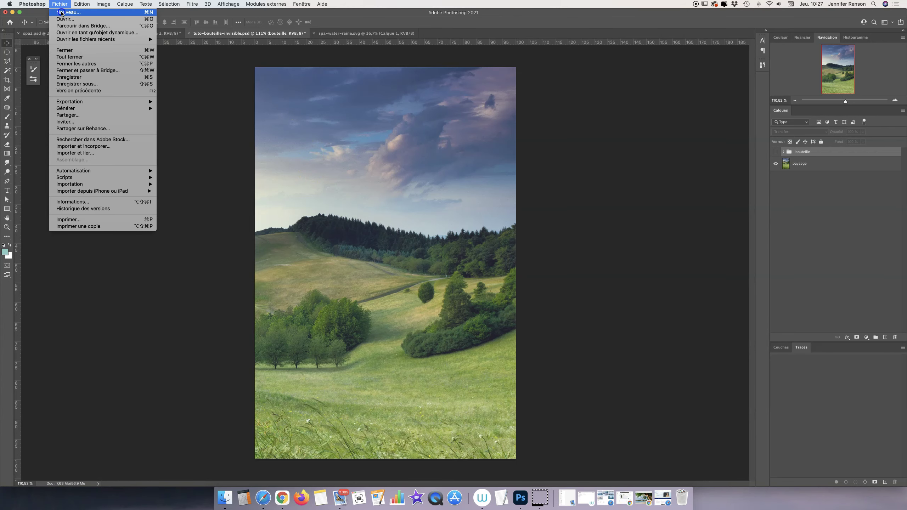
pyautogui.click(61, 14)
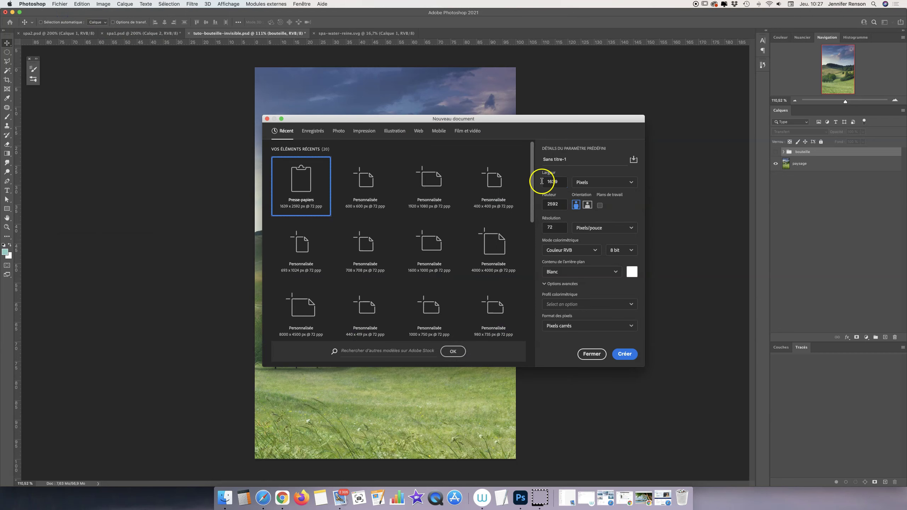
pyautogui.moveTo(557, 181); pyautogui.dragTo(533, 182)
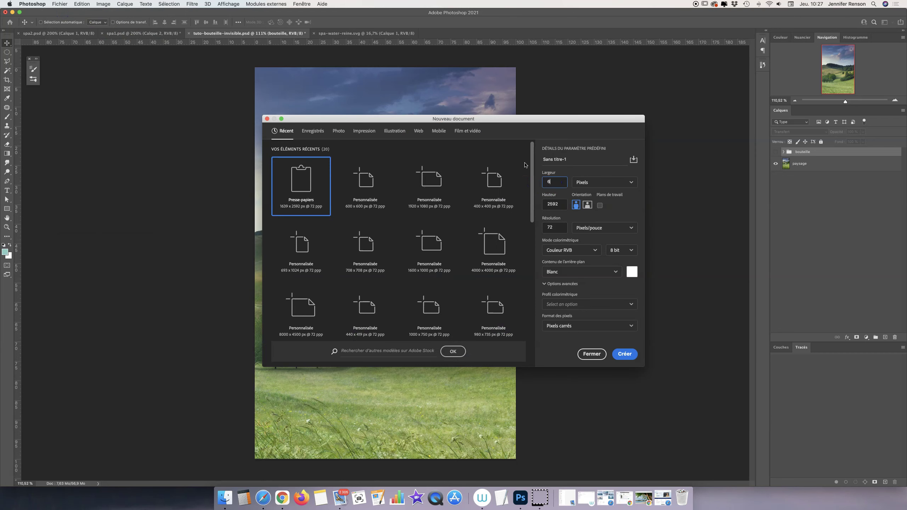
pyautogui.write('00')
pyautogui.doubleClick(552, 204)
pyautogui.click(625, 353)
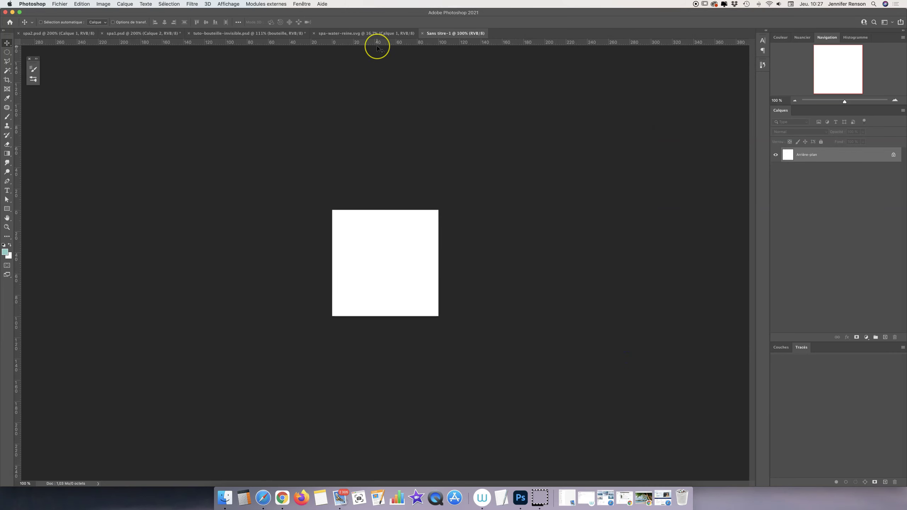
pyautogui.press('super+plus')
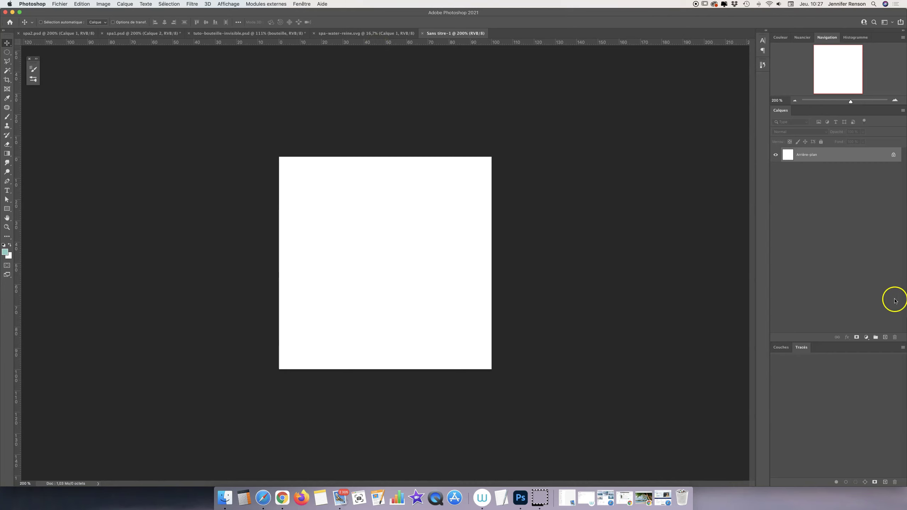
# - Draw a white-filled circle on new layer Calque 1 and hide the Arrière-plan background
pyautogui.click(885, 337)
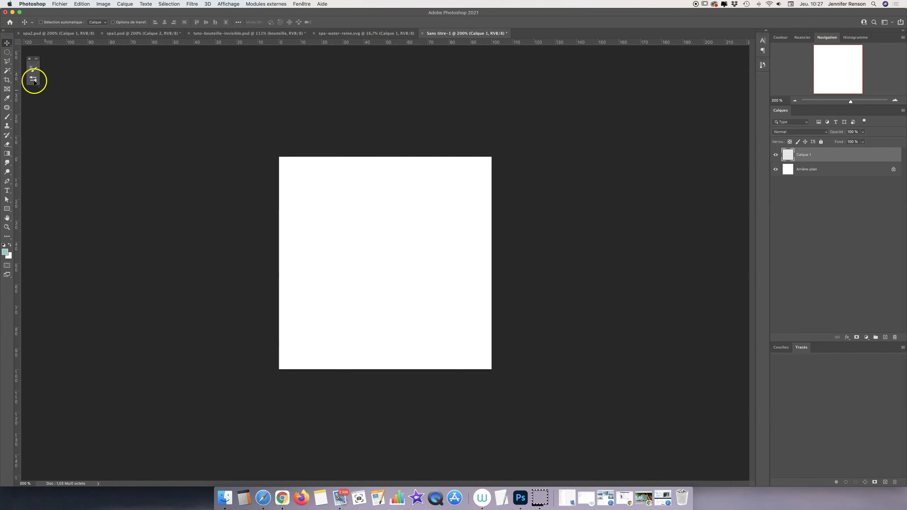
pyautogui.moveTo(7, 52); pyautogui.dragTo(35, 60)
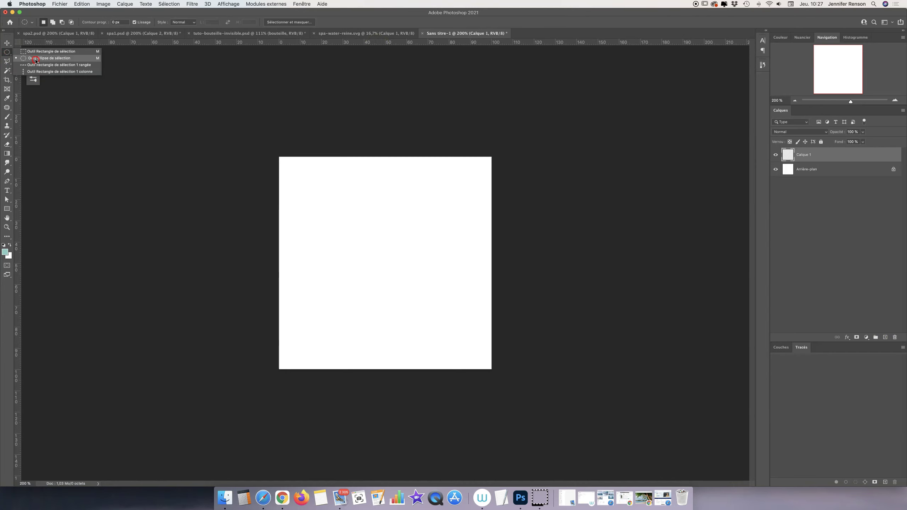
pyautogui.moveTo(302, 183)
pyautogui.mouseDown()
pyautogui.moveTo(422, 324)
pyautogui.moveTo(466, 360)
pyautogui.mouseUp()
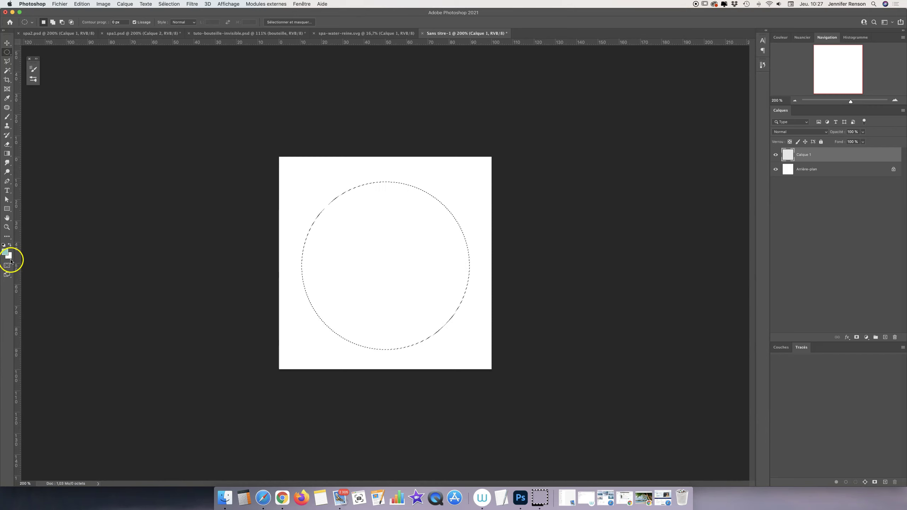
pyautogui.press('super+BackSpace')
pyautogui.click(775, 171)
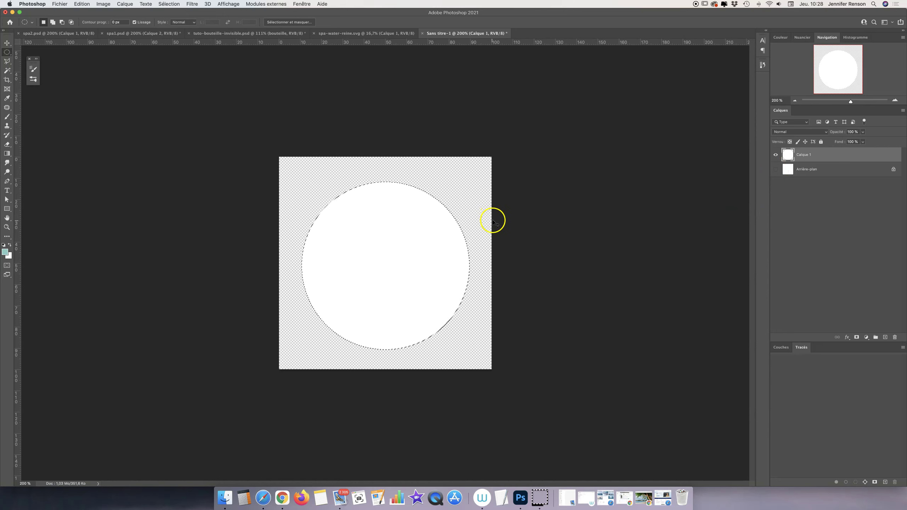
pyautogui.press('super+d')
pyautogui.press('super+plus')
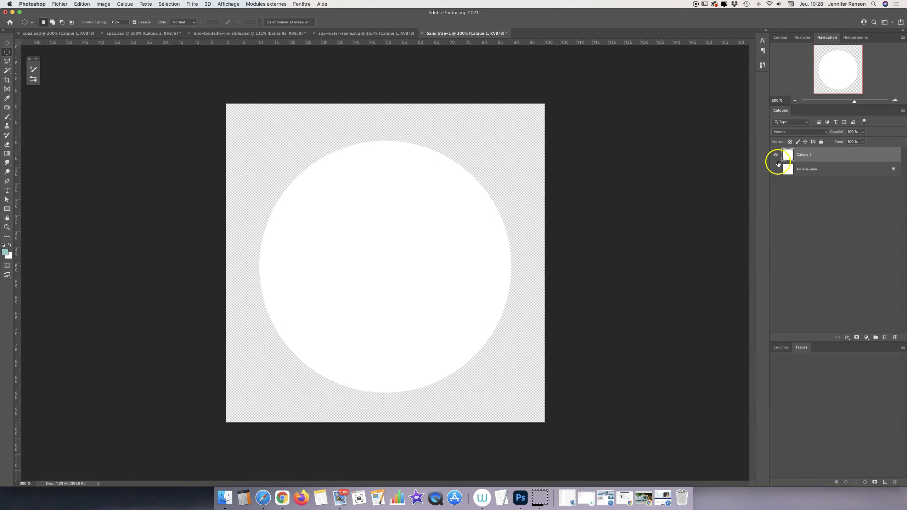
# - Give Calque 1 a dark Produit-mode inner glow in its layer style
pyautogui.click(845, 158)
pyautogui.doubleClick(845, 158)
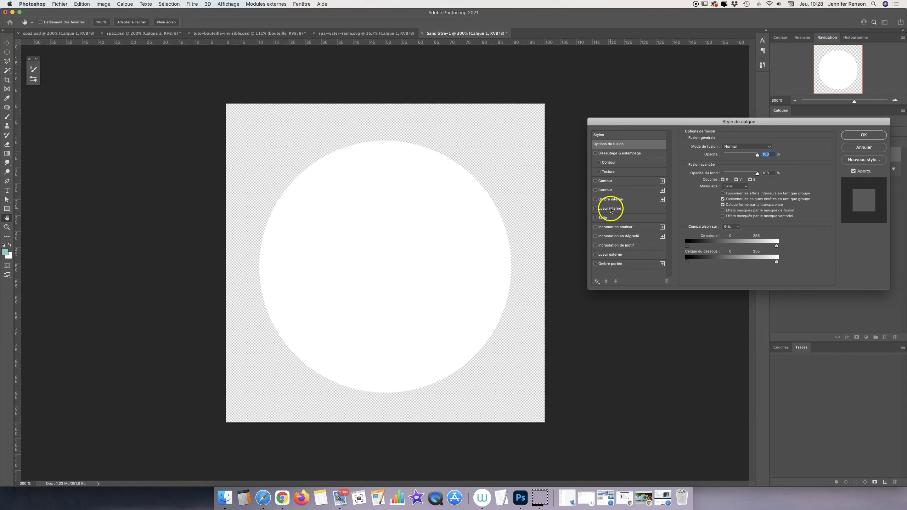
pyautogui.click(611, 209)
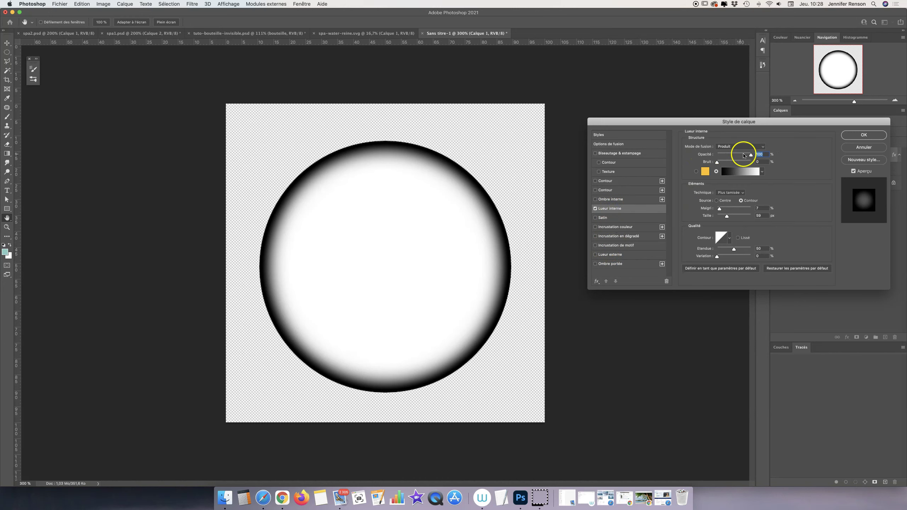
pyautogui.click(734, 172)
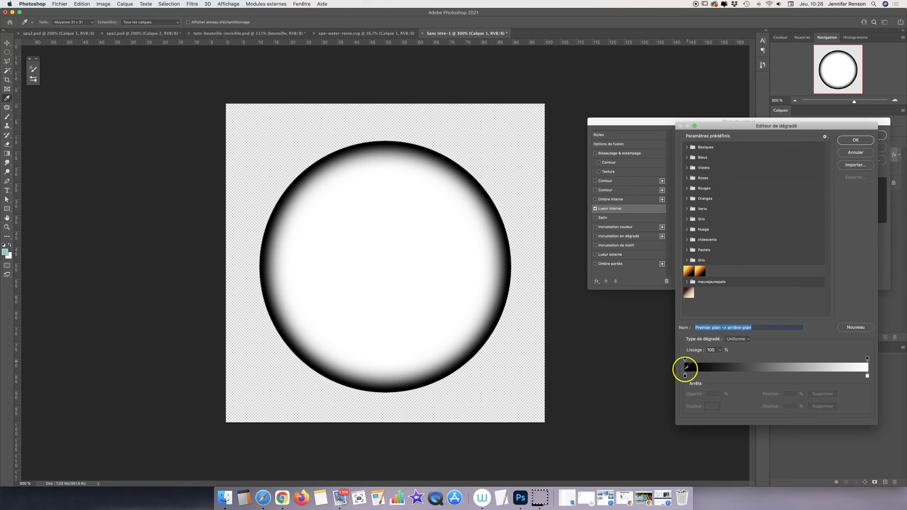
pyautogui.click(859, 140)
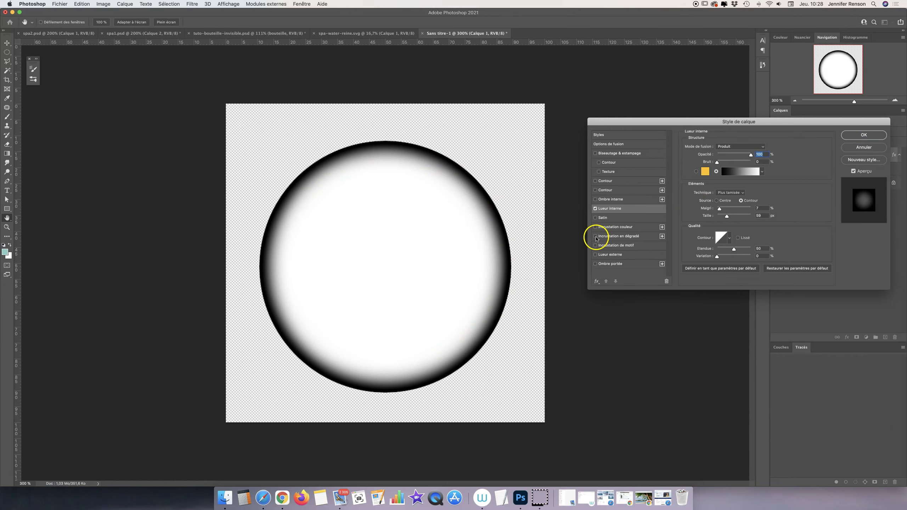
# - Add a radial gradient overlay, shift its centre toward the upper left, and apply the style
pyautogui.click(596, 237)
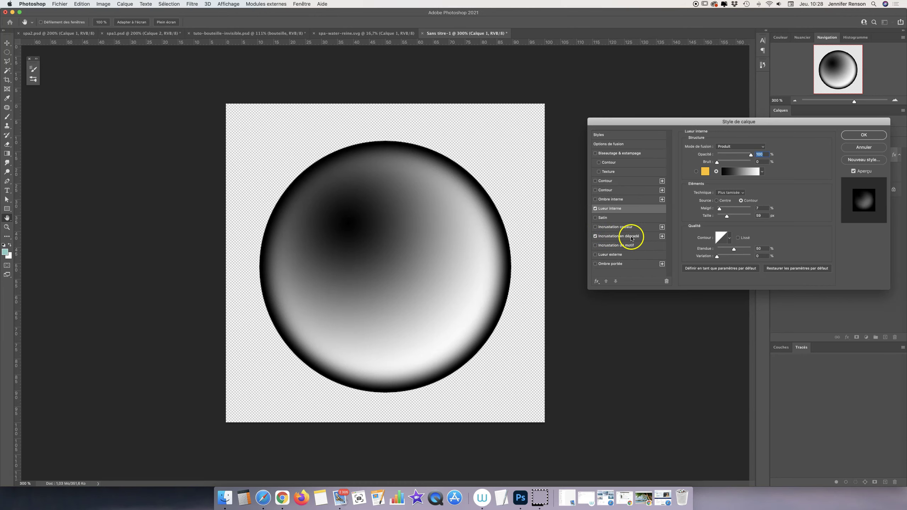
pyautogui.click(634, 238)
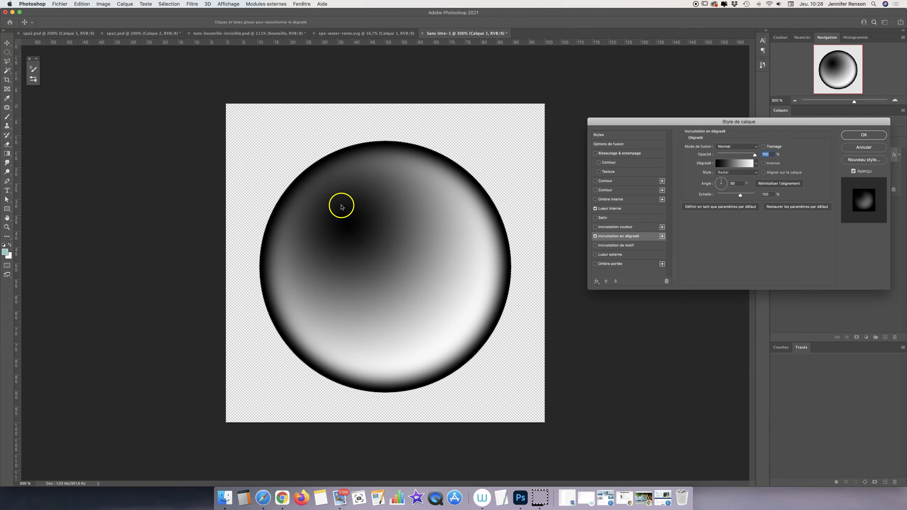
pyautogui.moveTo(343, 214)
pyautogui.mouseDown()
pyautogui.moveTo(342, 236)
pyautogui.moveTo(368, 232)
pyautogui.mouseUp()
pyautogui.click(864, 135)
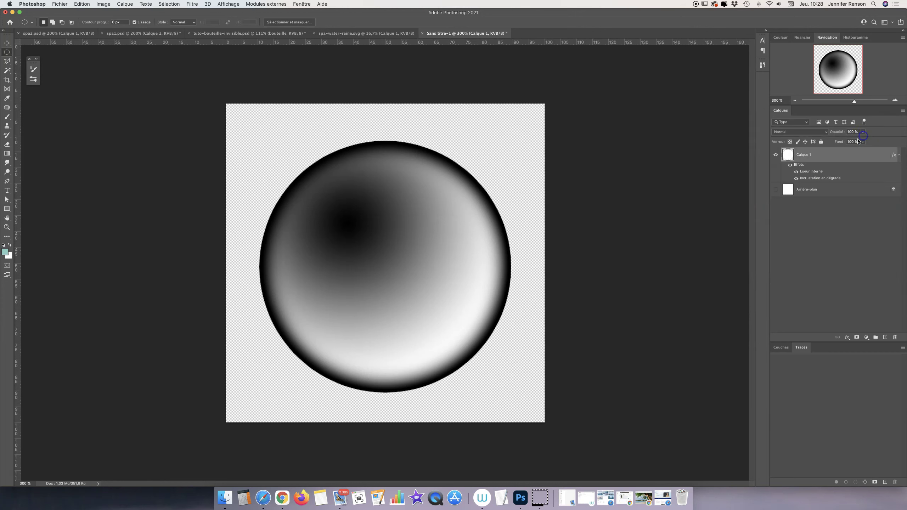
# - On new layer Calque 2, paint a soft black spot on the sphere's lower right at 100% opacity
pyautogui.click(886, 337)
pyautogui.press('b')
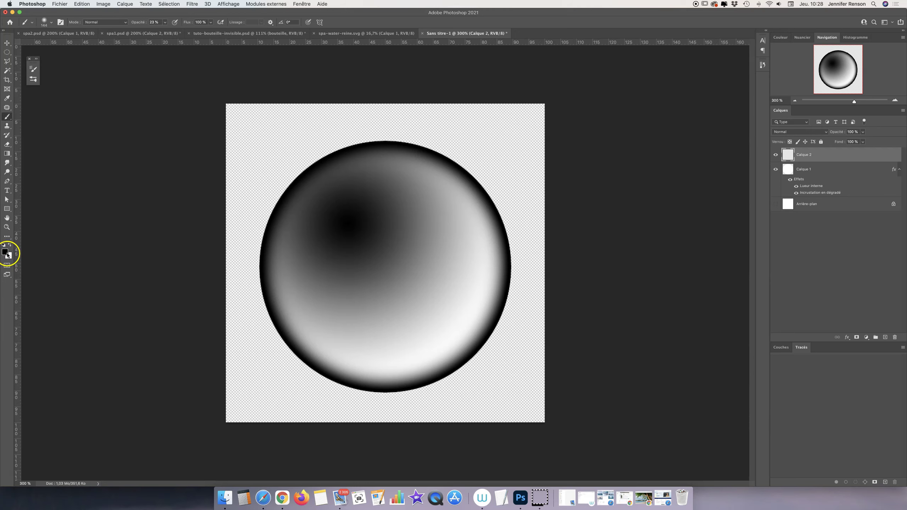
pyautogui.click(166, 22)
pyautogui.moveTo(166, 30); pyautogui.dragTo(216, 31)
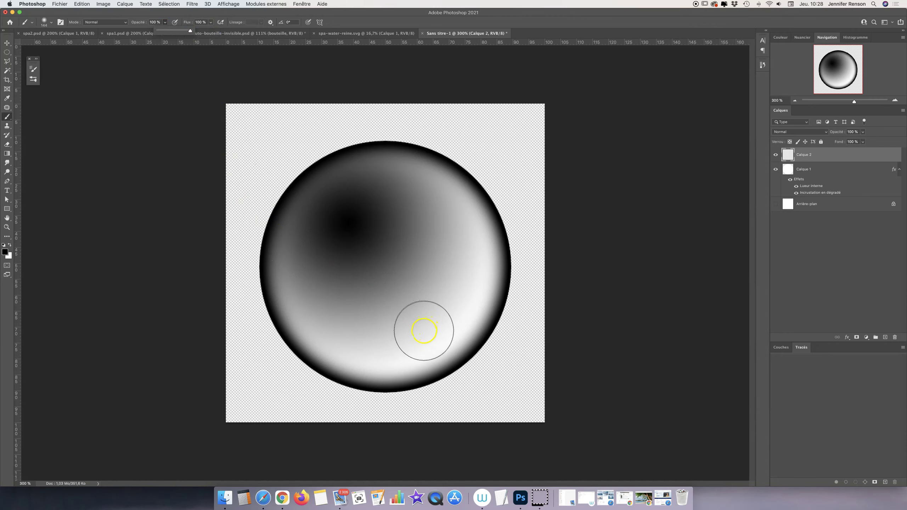
pyautogui.click(424, 334)
pyautogui.click(424, 332)
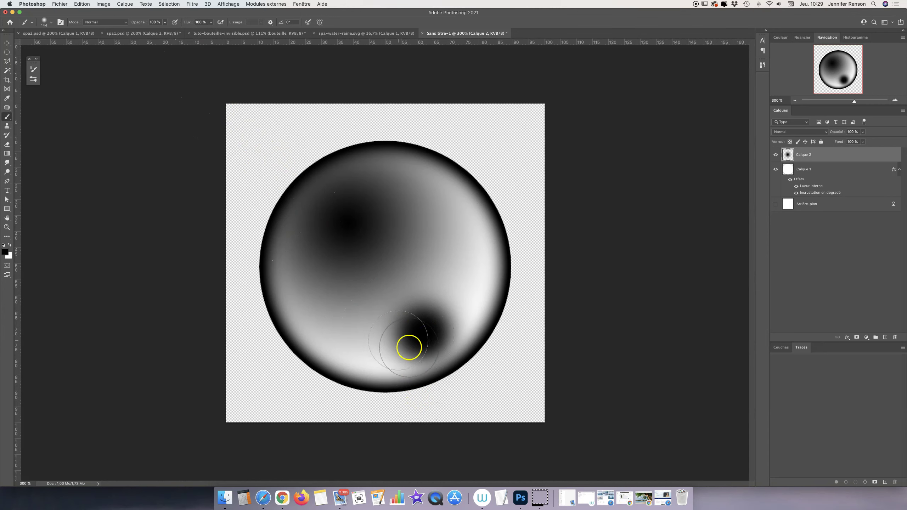
# - Apply Sphérisation to the dark spot and nudge it slightly upward
pyautogui.click(193, 5)
pyautogui.moveTo(202, 105)
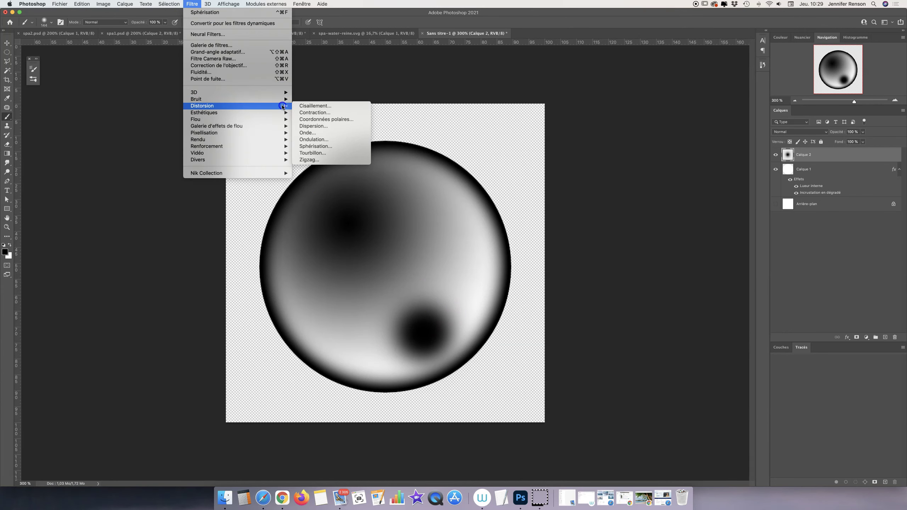
pyautogui.click(321, 147)
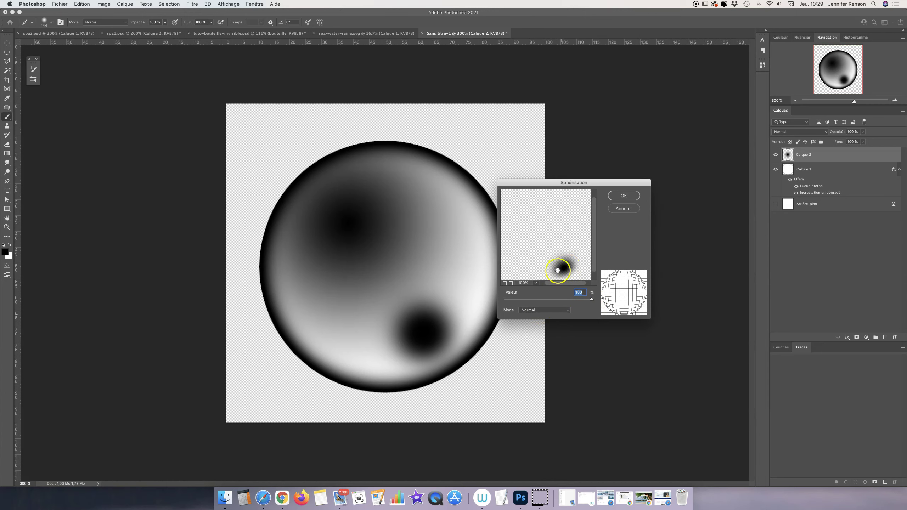
pyautogui.click(624, 196)
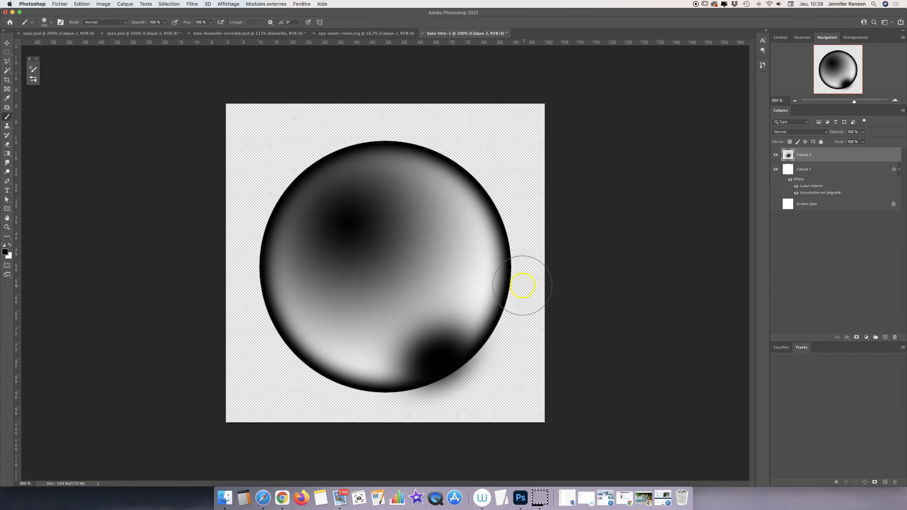
pyautogui.press('v')
pyautogui.moveTo(439, 353); pyautogui.dragTo(437, 334)
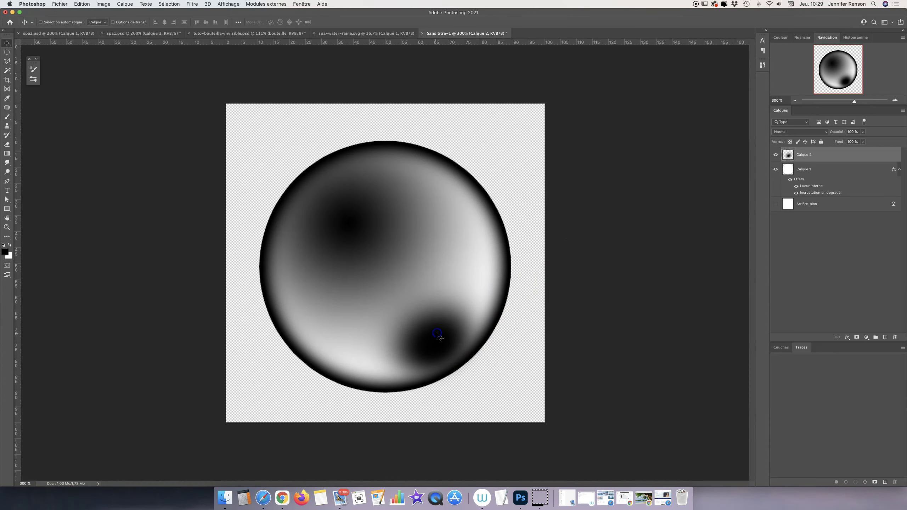
# - Reapply the spherize filter several times, pulling the dark patch into the lower-right edge
pyautogui.click(192, 4)
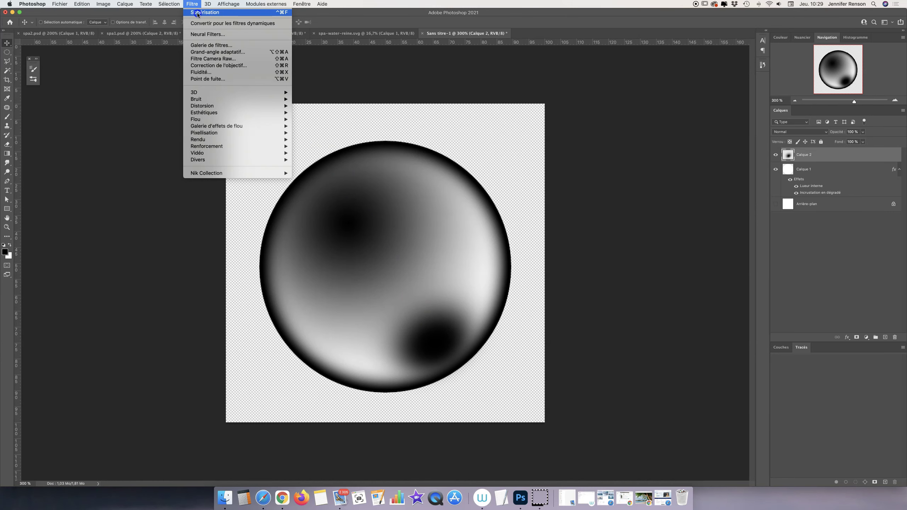
pyautogui.click(198, 13)
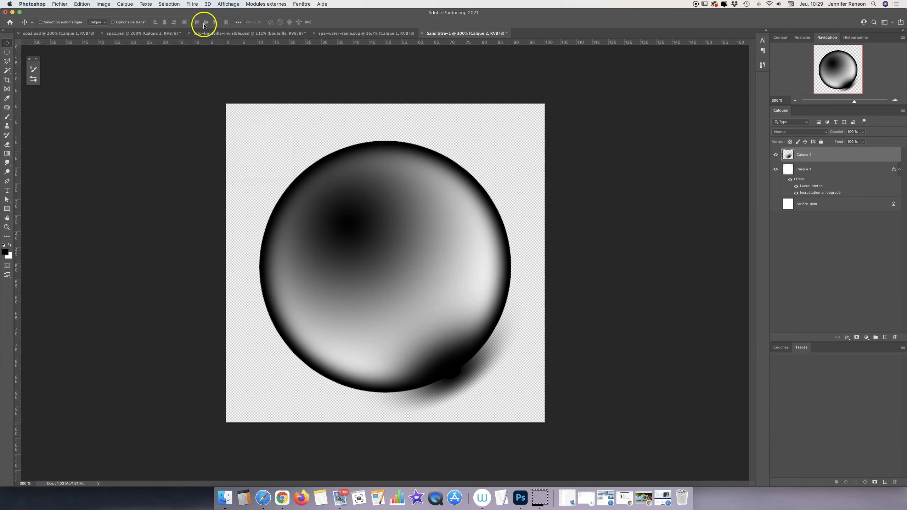
pyautogui.moveTo(438, 350); pyautogui.dragTo(435, 349)
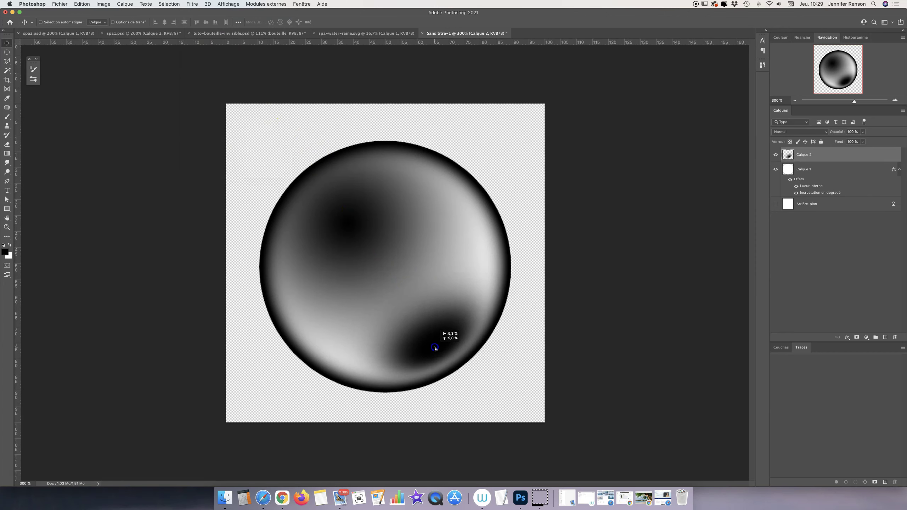
pyautogui.click(192, 4)
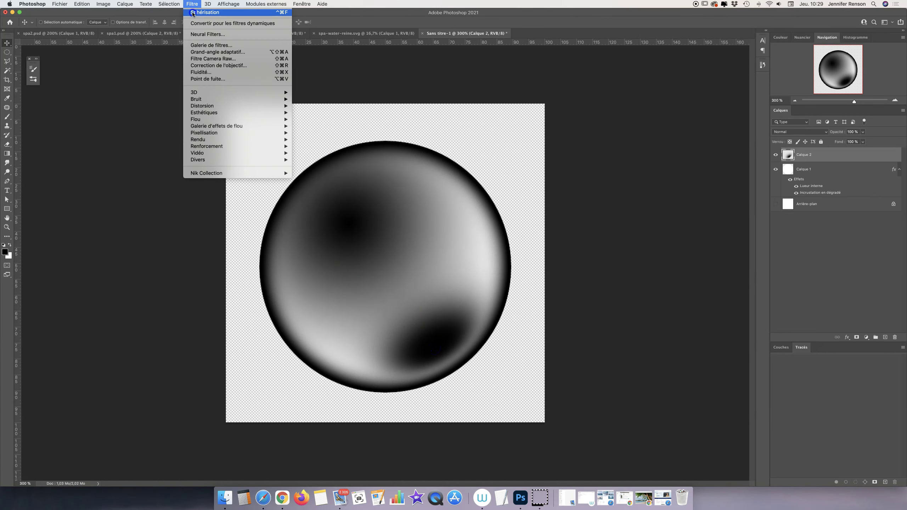
pyautogui.click(205, 13)
pyautogui.moveTo(435, 369); pyautogui.dragTo(438, 353)
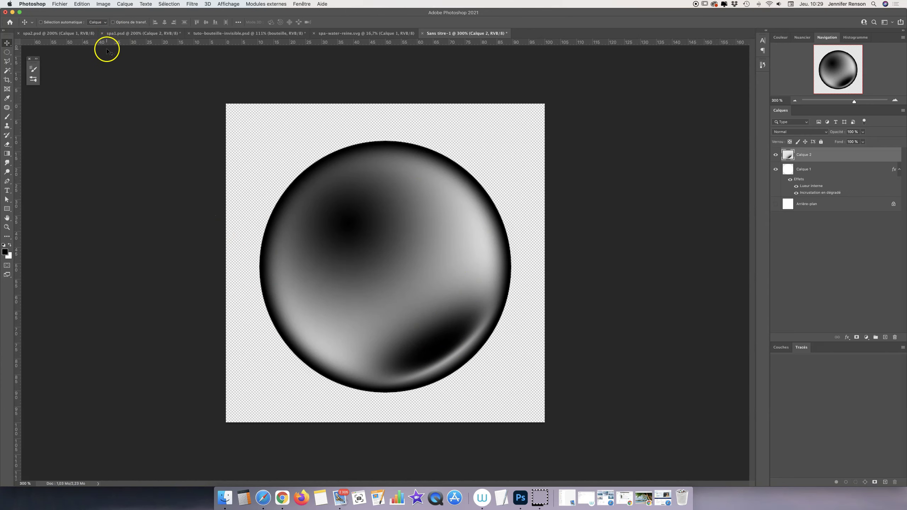
# - Define the sphere as a preset brush named 'ma super bulle'
pyautogui.click(82, 5)
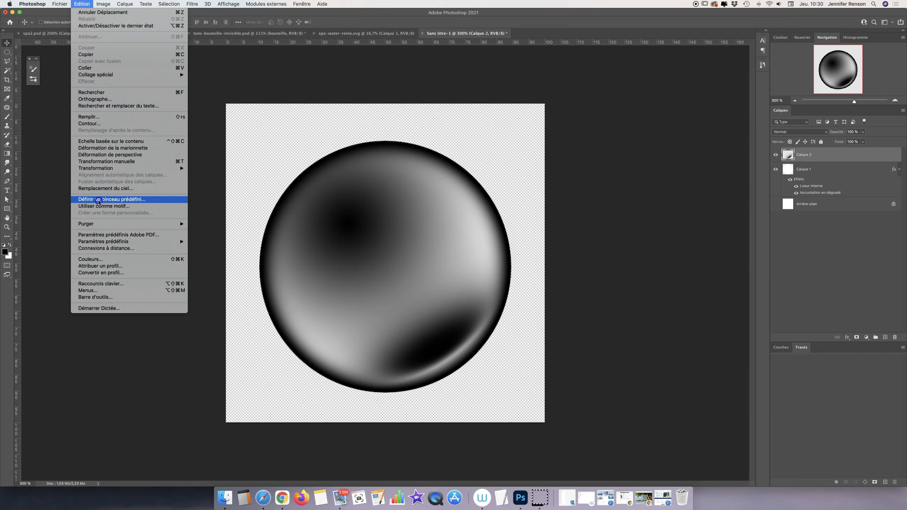
pyautogui.click(99, 202)
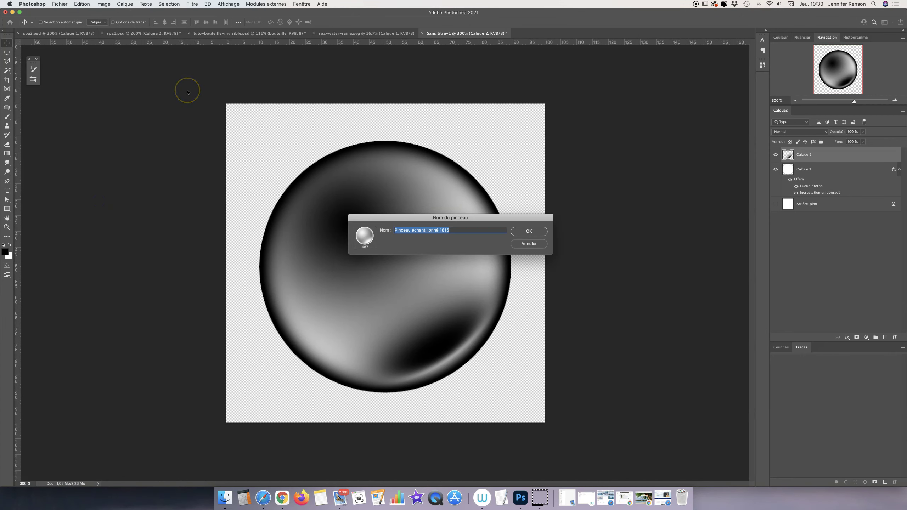
pyautogui.write('ma super bulle')
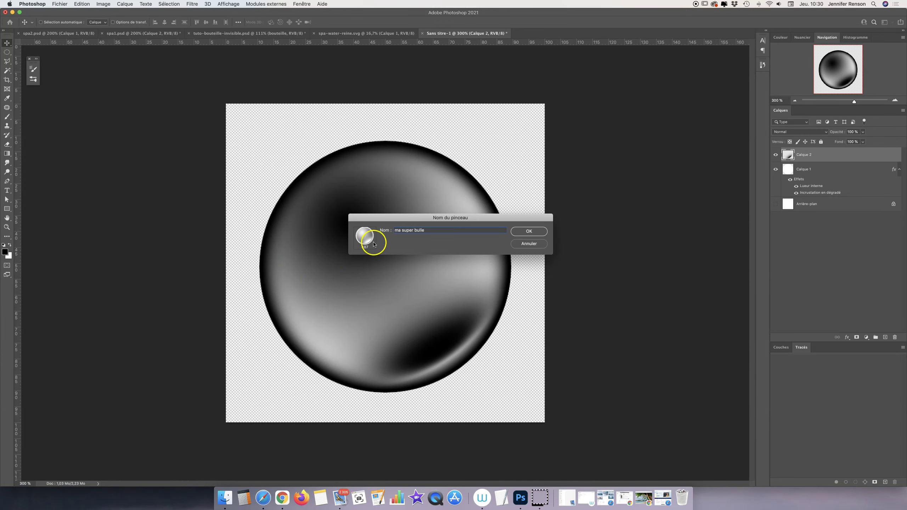
pyautogui.click(529, 231)
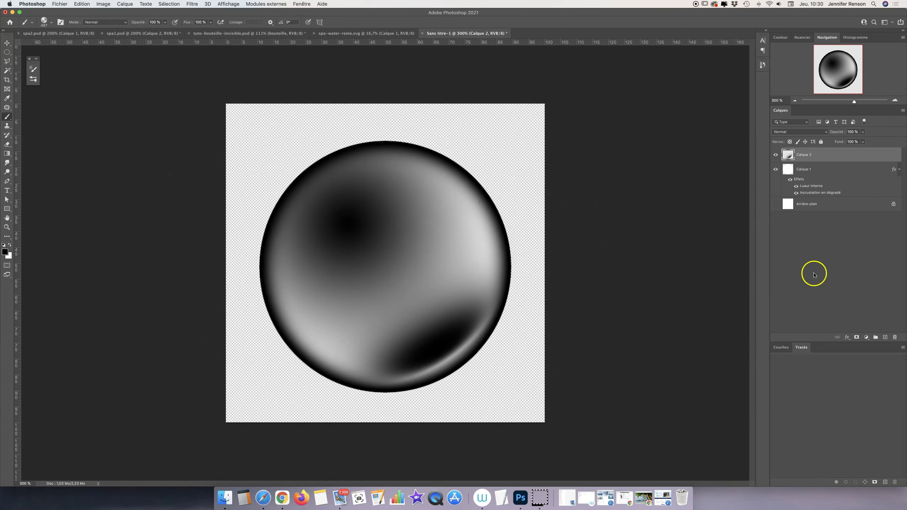
# - Stamp the new brush once on a new layer with the original sphere layers hidden
pyautogui.click(885, 337)
pyautogui.click(776, 169)
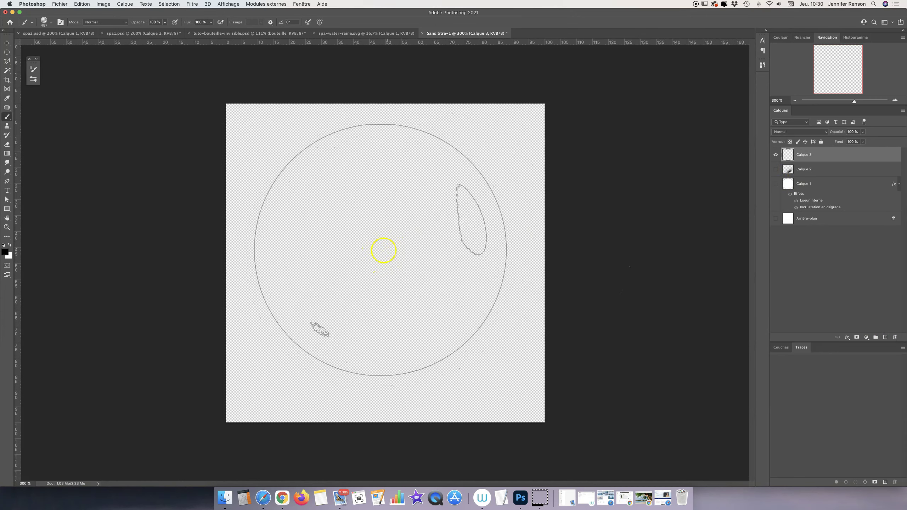
pyautogui.click(386, 260)
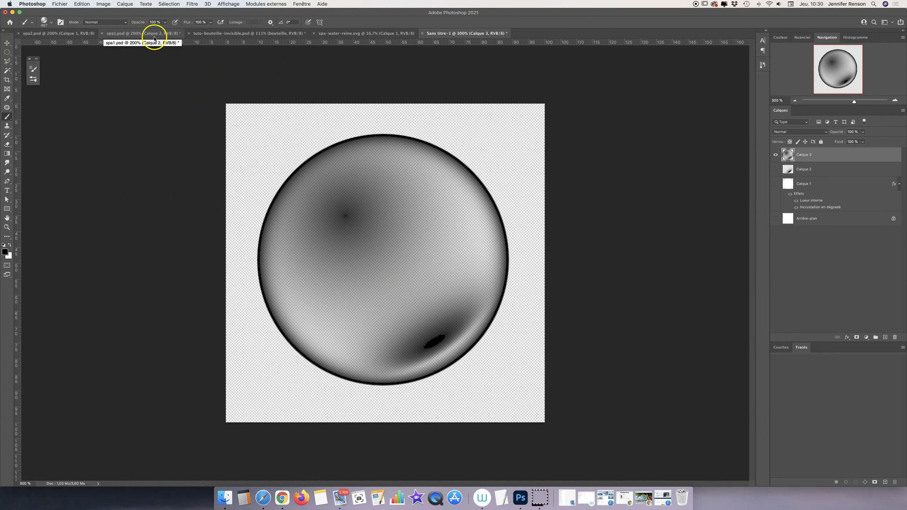
pyautogui.click(225, 34)
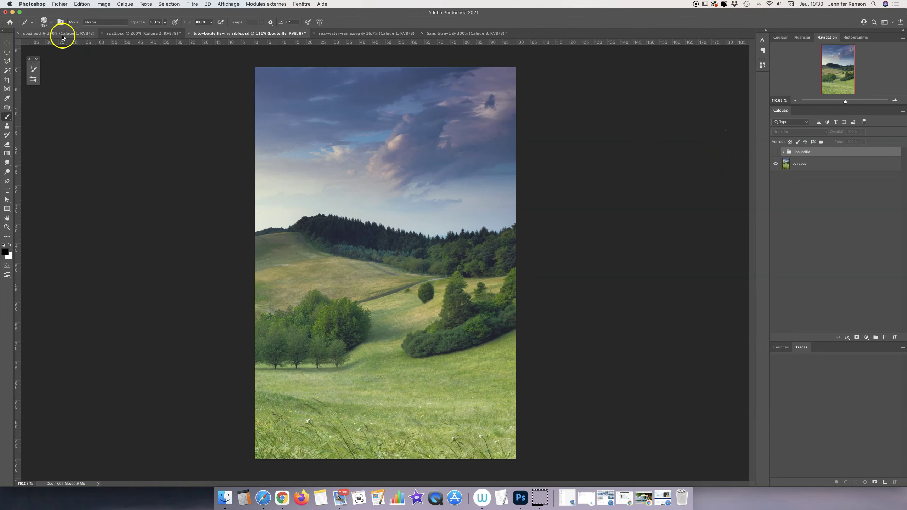
# - Copy the SPA bottle from spa2.psd and return to tuto-bouteille-invisible.psd
pyautogui.click(63, 33)
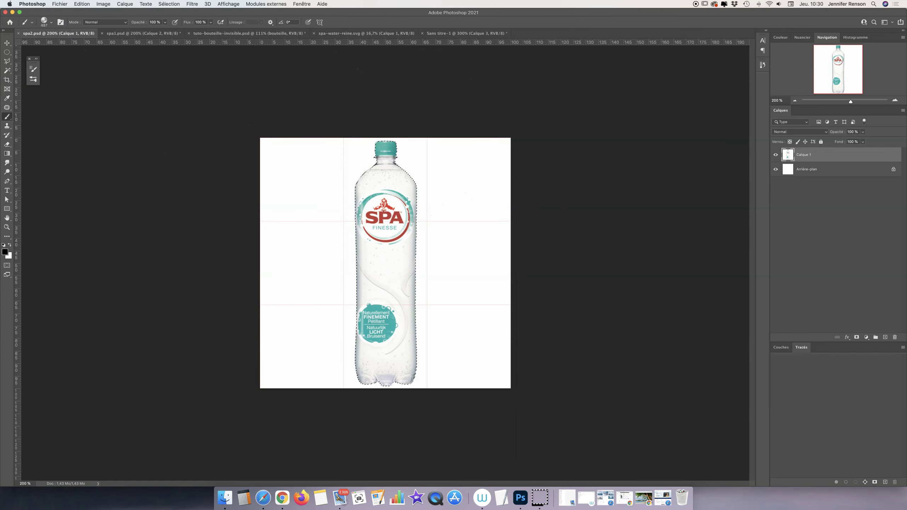
pyautogui.click(7, 43)
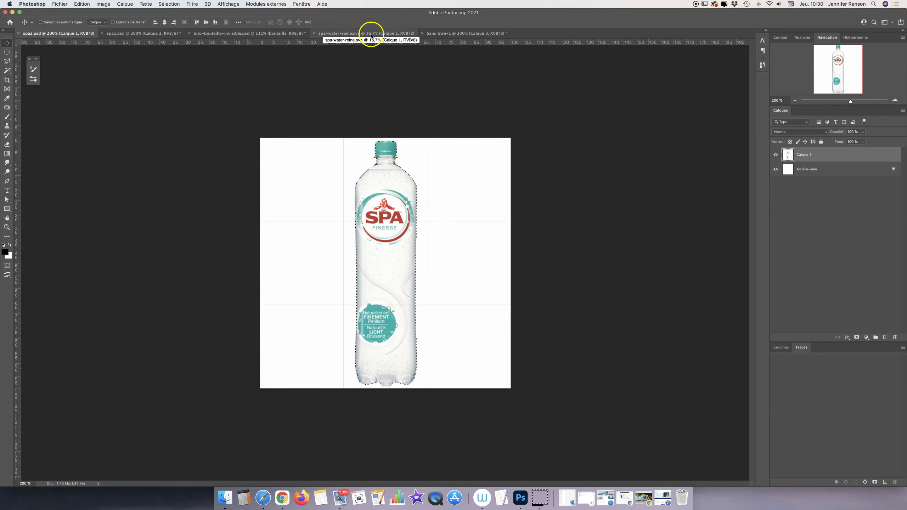
pyautogui.click(265, 34)
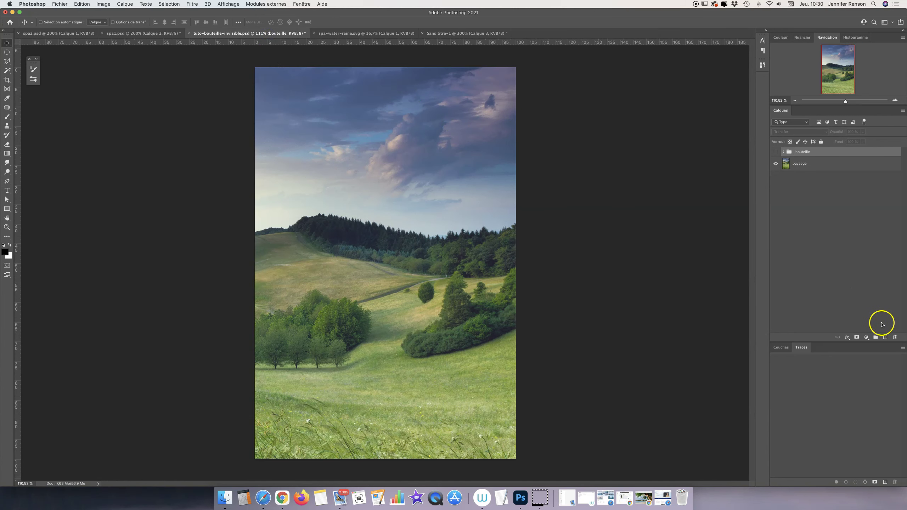
# - Paste the SPA bottle as Calque 7, scaled to about 207% and centred in the grass
pyautogui.press('super+v')
pyautogui.press('super+t')
pyautogui.moveTo(403, 331); pyautogui.dragTo(427, 428)
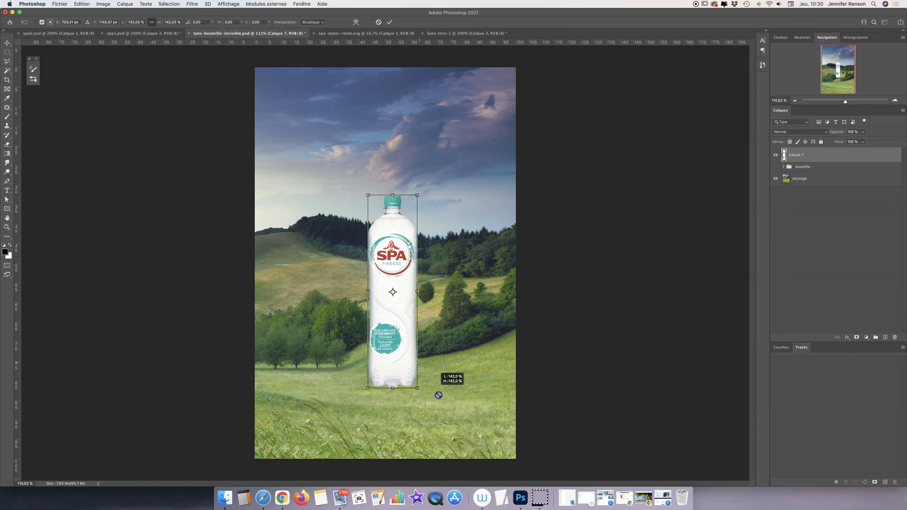
pyautogui.moveTo(368, 195); pyautogui.dragTo(329, 157)
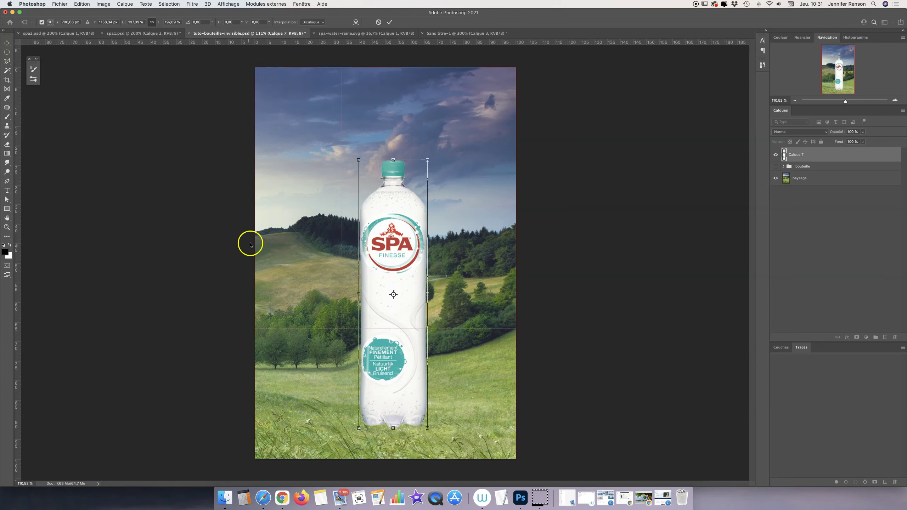
pyautogui.moveTo(399, 225); pyautogui.dragTo(393, 217)
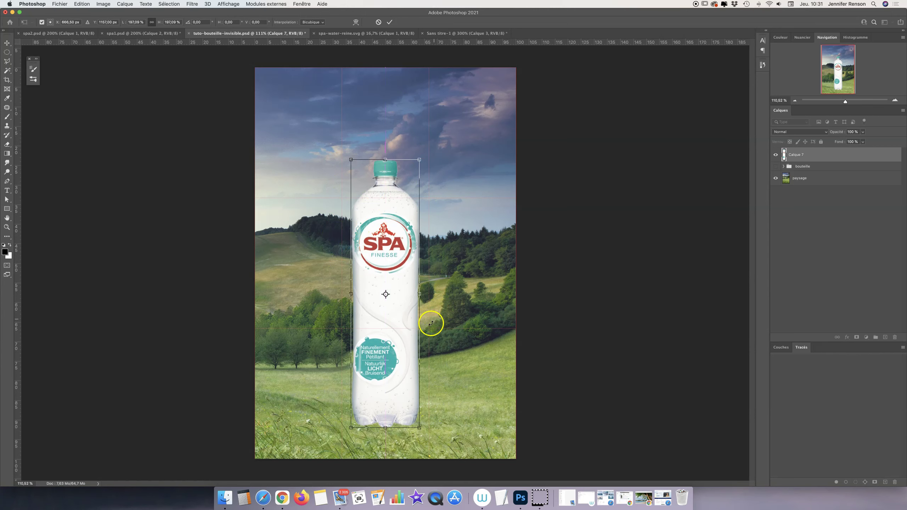
pyautogui.moveTo(351, 160); pyautogui.dragTo(337, 148)
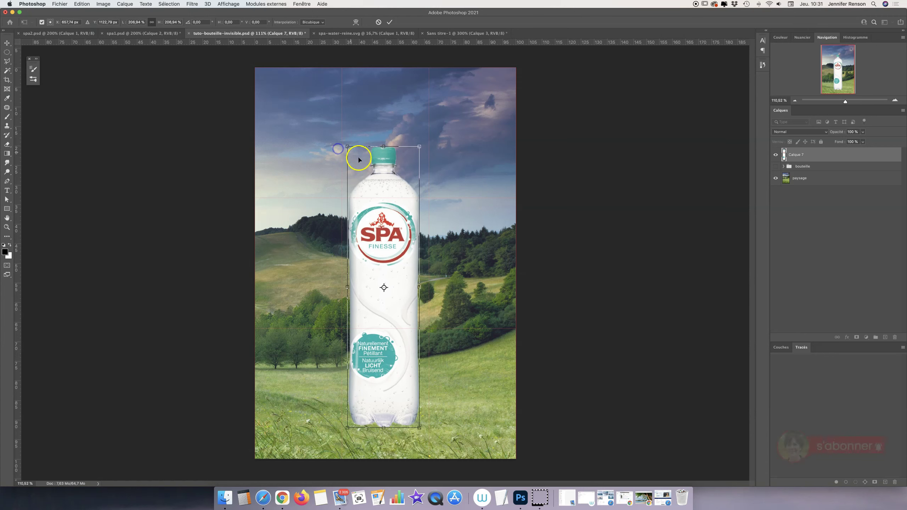
pyautogui.moveTo(380, 180); pyautogui.dragTo(382, 185)
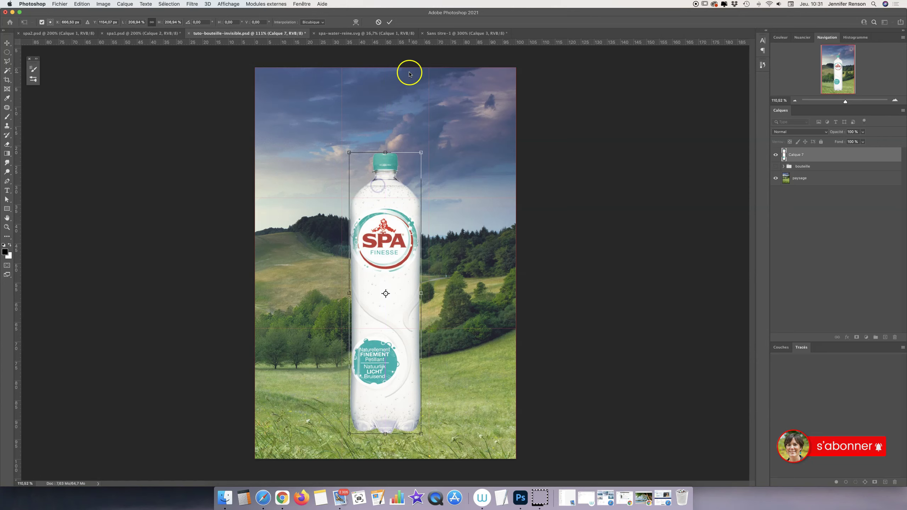
pyautogui.click(389, 22)
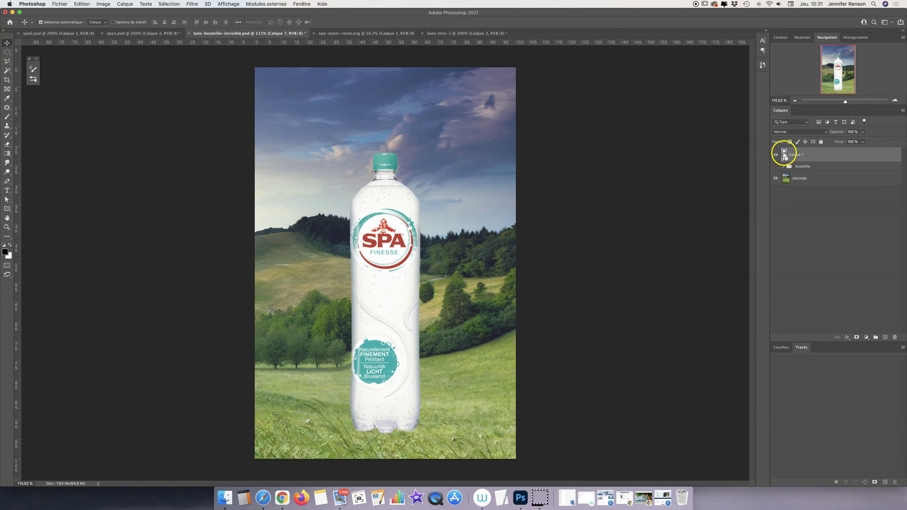
# - Select Calque 7's bottle outline, add a layer named 'bulles', and hide Calque 7
pyautogui.keyDown('super'); pyautogui.click(785, 155); pyautogui.keyUp('super')
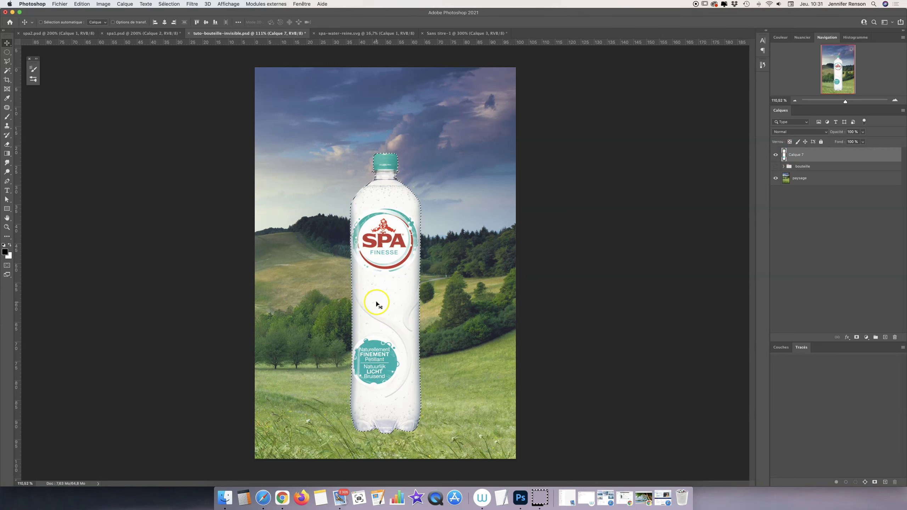
pyautogui.click(887, 338)
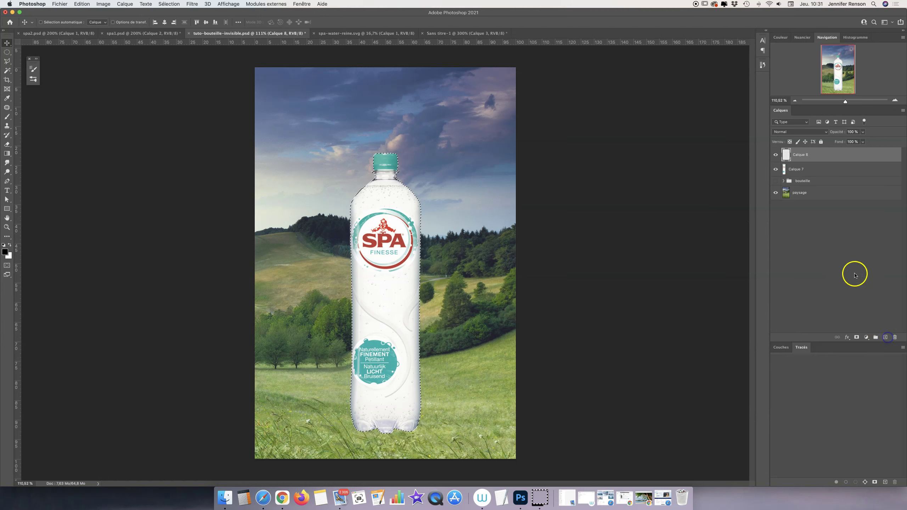
pyautogui.doubleClick(800, 155)
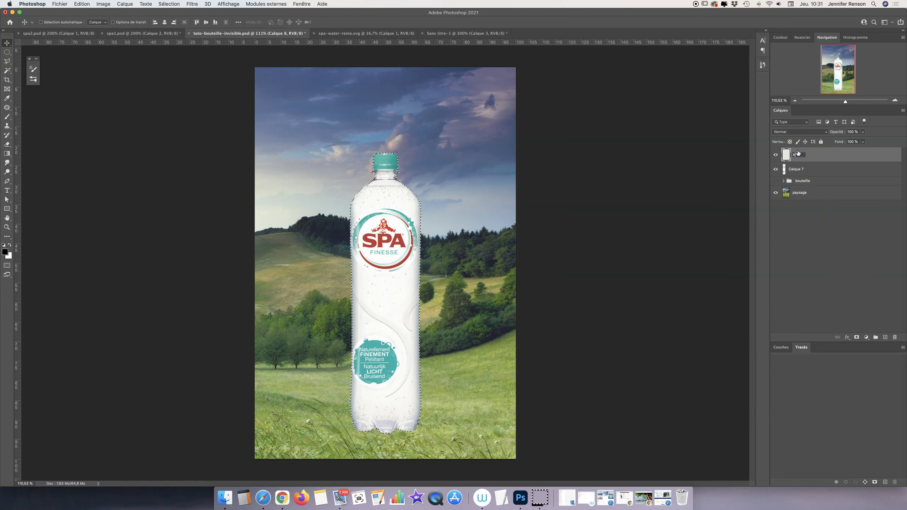
pyautogui.write('ulles')
pyautogui.press('Return')
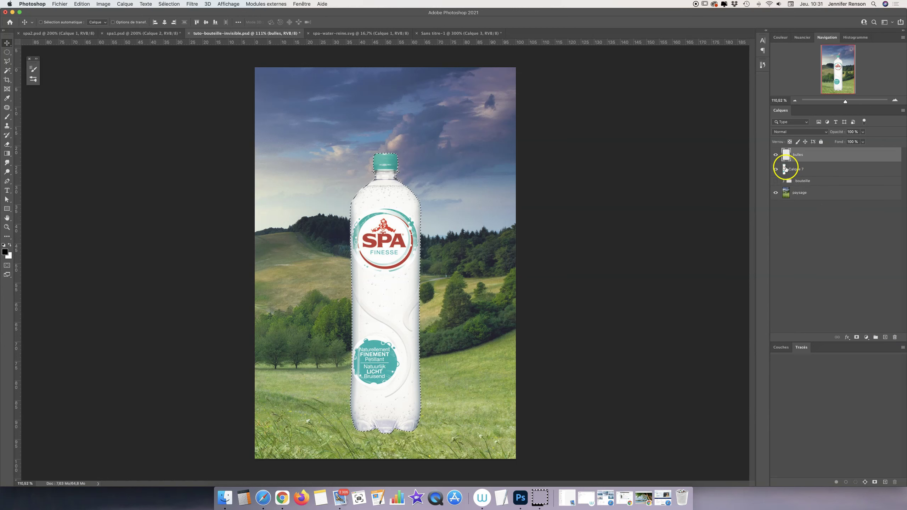
pyautogui.click(775, 170)
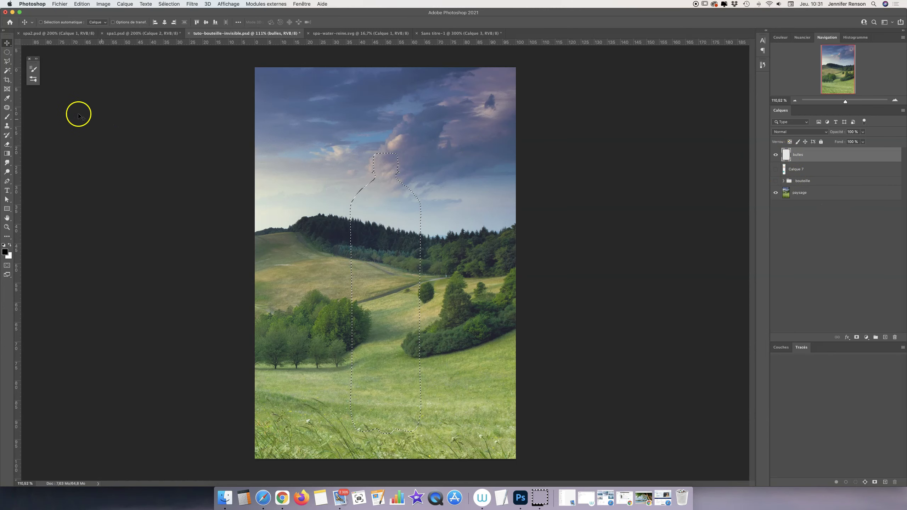
pyautogui.press('b')
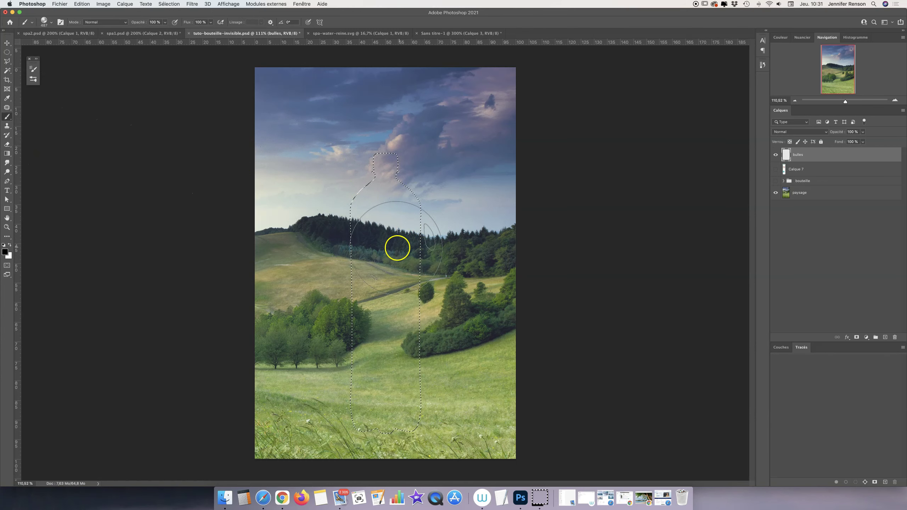
# - Stamp a few trial bubbles of decreasing size inside the bottle, then delete them from the selection
pyautogui.click(380, 246)
pyautogui.click(412, 266)
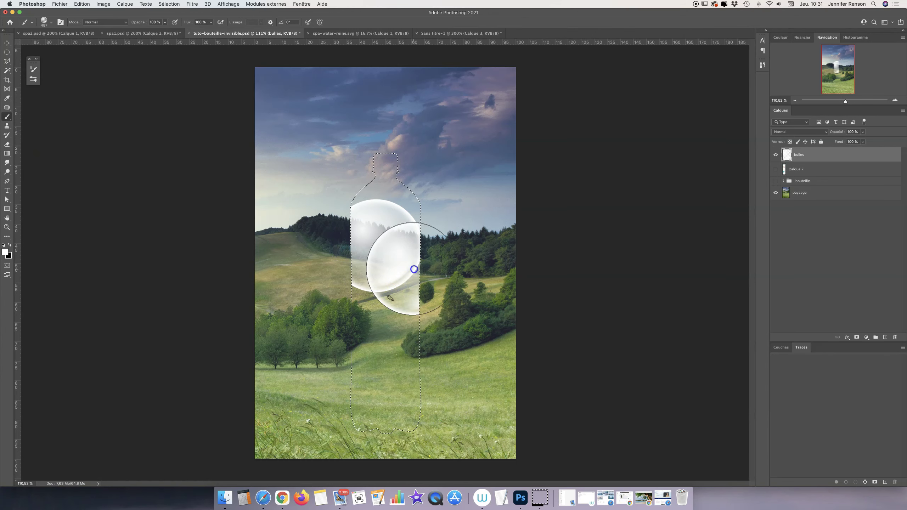
pyautogui.moveTo(383, 296); pyautogui.dragTo(338, 294)
pyautogui.click(374, 331)
pyautogui.click(379, 354)
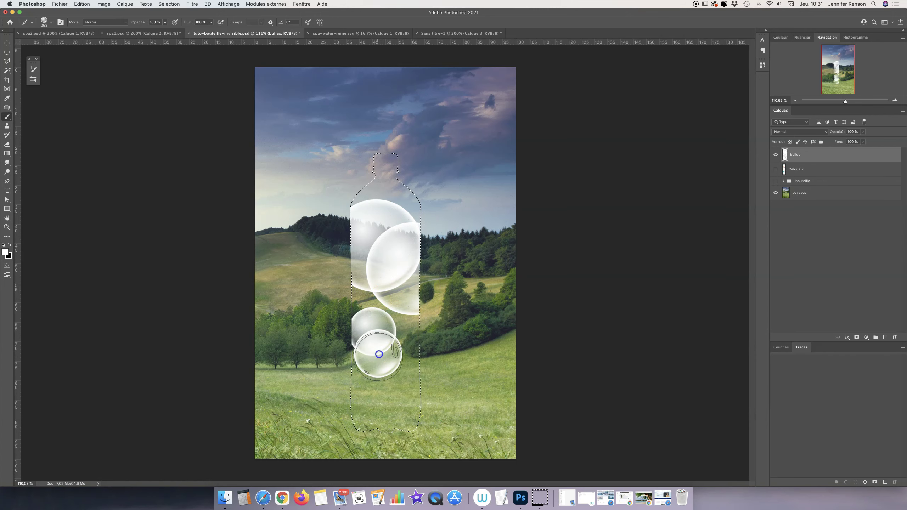
pyautogui.moveTo(345, 361); pyautogui.dragTo(336, 360)
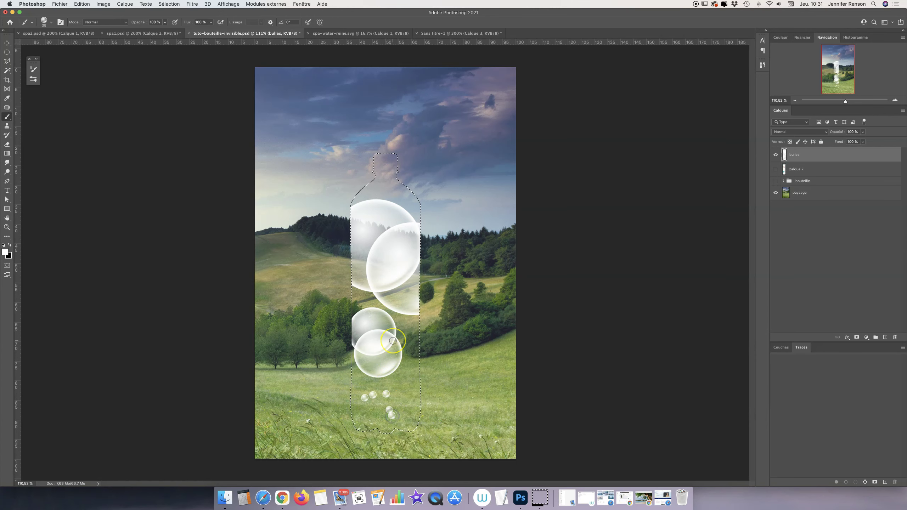
pyautogui.press('BackSpace')
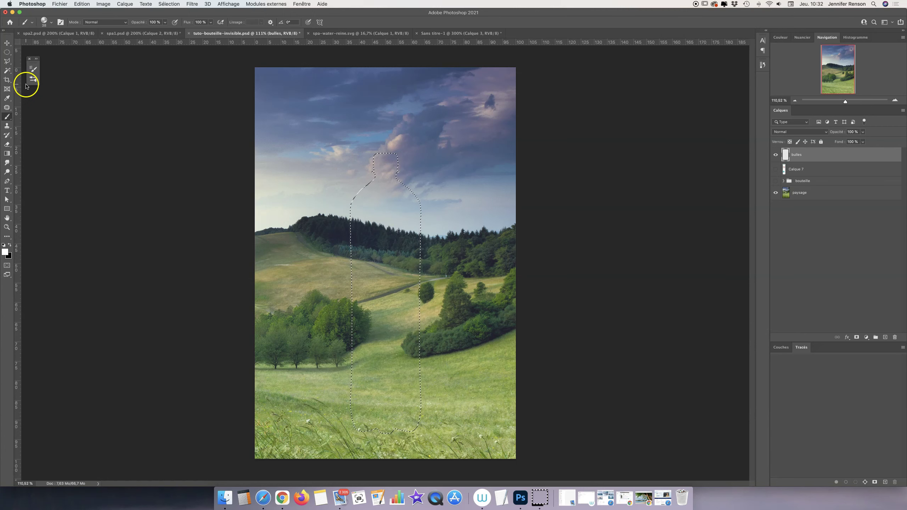
# - In Brush Settings, enable Shape Dynamics size jitter and Scattering on both axes
pyautogui.click(60, 23)
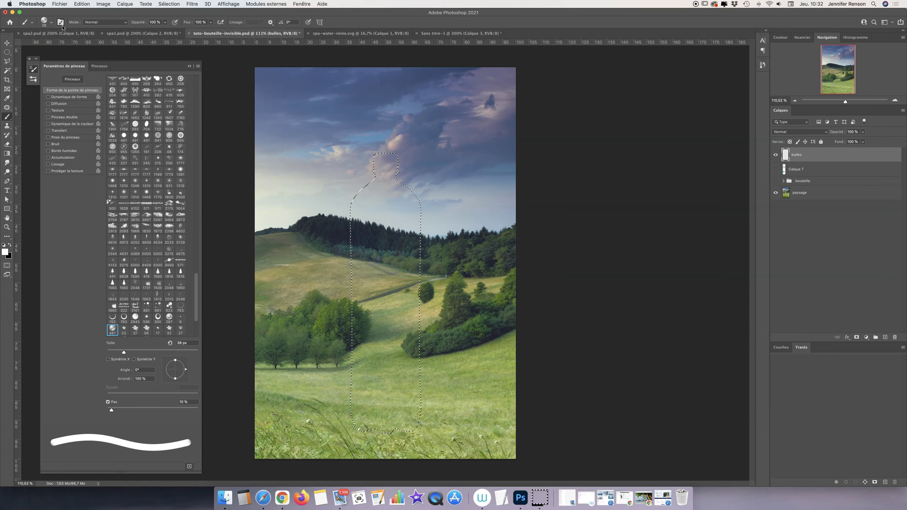
pyautogui.click(56, 98)
pyautogui.moveTo(108, 86); pyautogui.dragTo(125, 87)
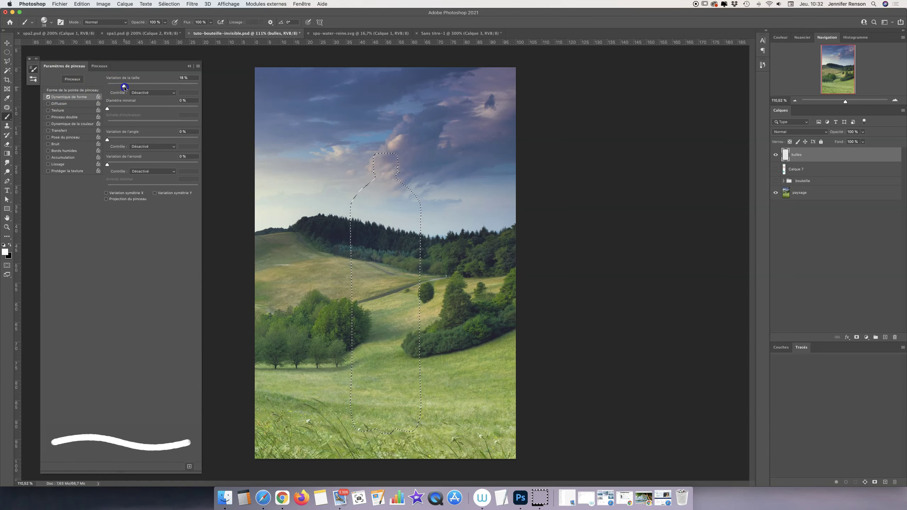
pyautogui.click(72, 105)
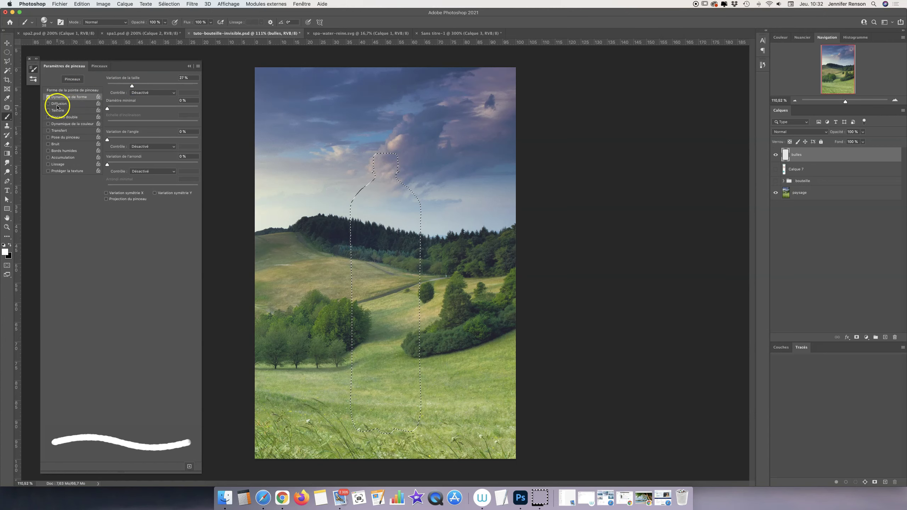
pyautogui.moveTo(107, 86); pyautogui.dragTo(168, 87)
pyautogui.click(153, 79)
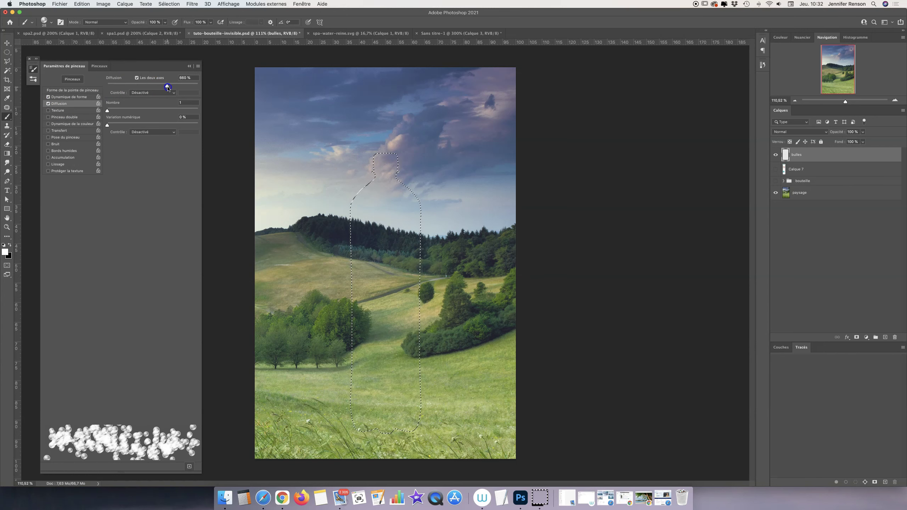
# - Widen the brush tip spacing, shrink the tip size, and add about 23% Transfer opacity jitter
pyautogui.click(87, 91)
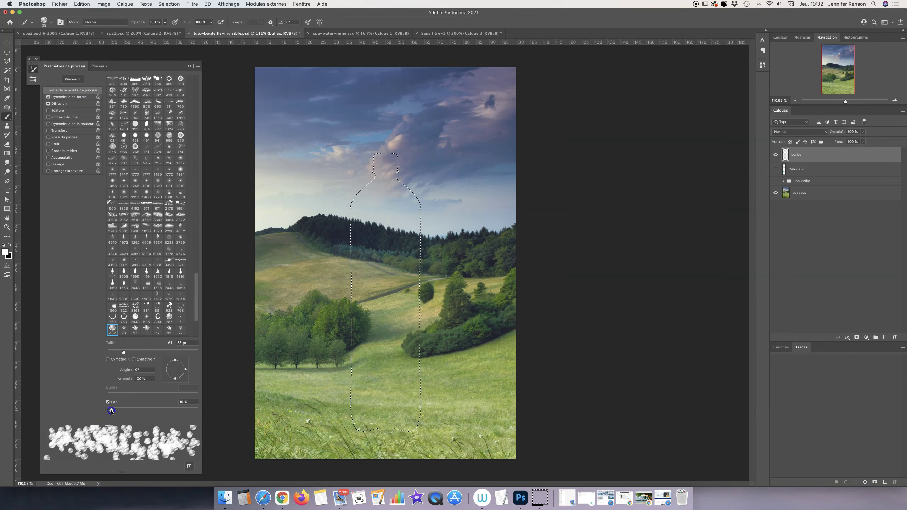
pyautogui.moveTo(111, 411); pyautogui.dragTo(195, 410)
pyautogui.moveTo(124, 352); pyautogui.dragTo(118, 353)
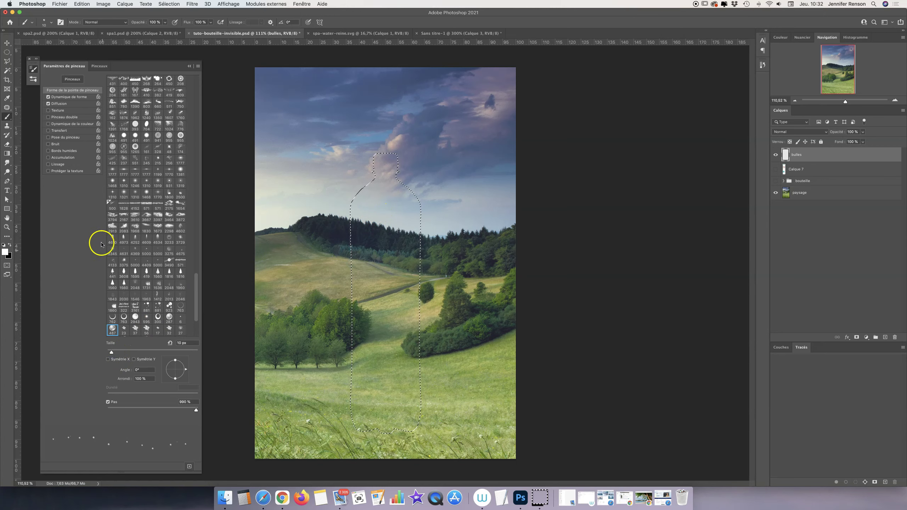
pyautogui.click(54, 131)
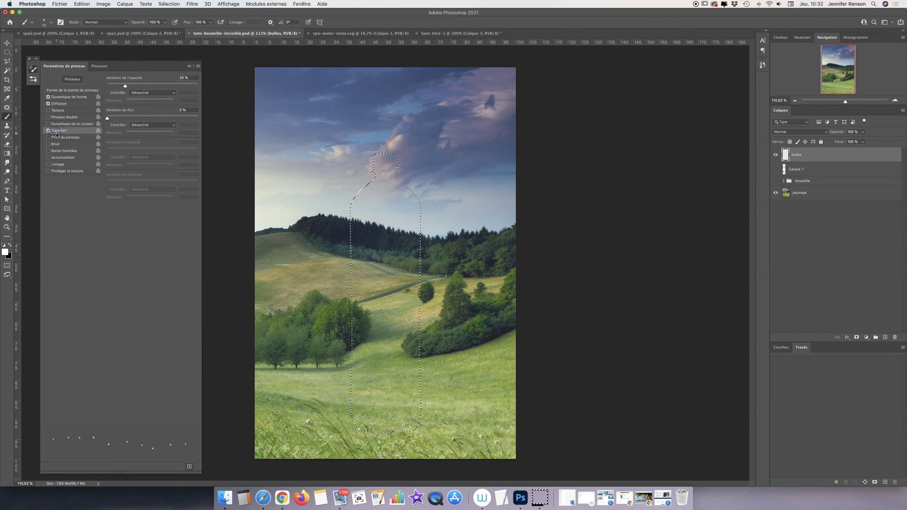
pyautogui.click(125, 85)
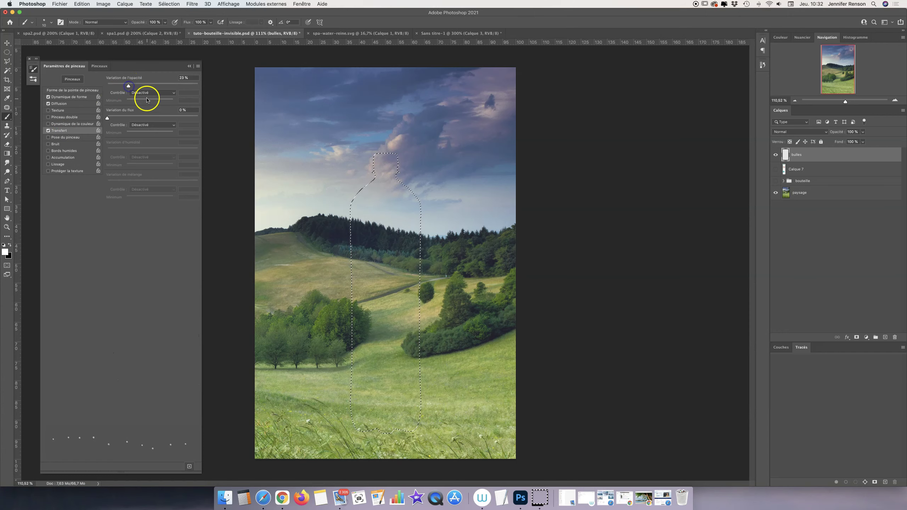
pyautogui.press('super+plus')
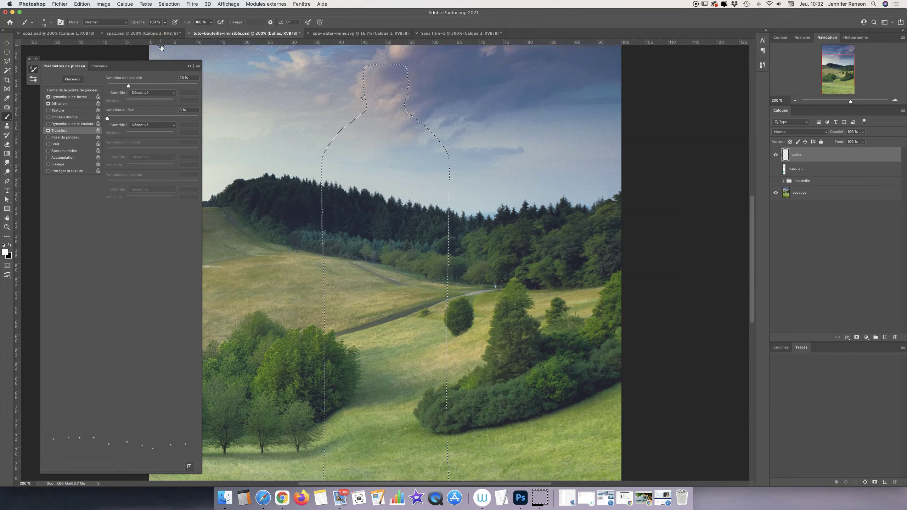
pyautogui.press('super+minus')
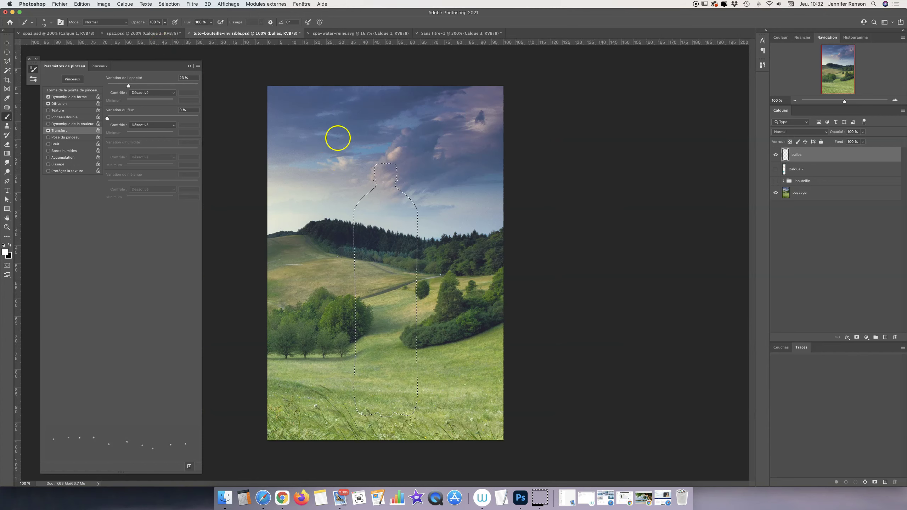
# - Paint scatter-brush strokes through the bottle's middle, neck and lower part, checking brush settings between strokes
pyautogui.moveTo(388, 273); pyautogui.dragTo(401, 225)
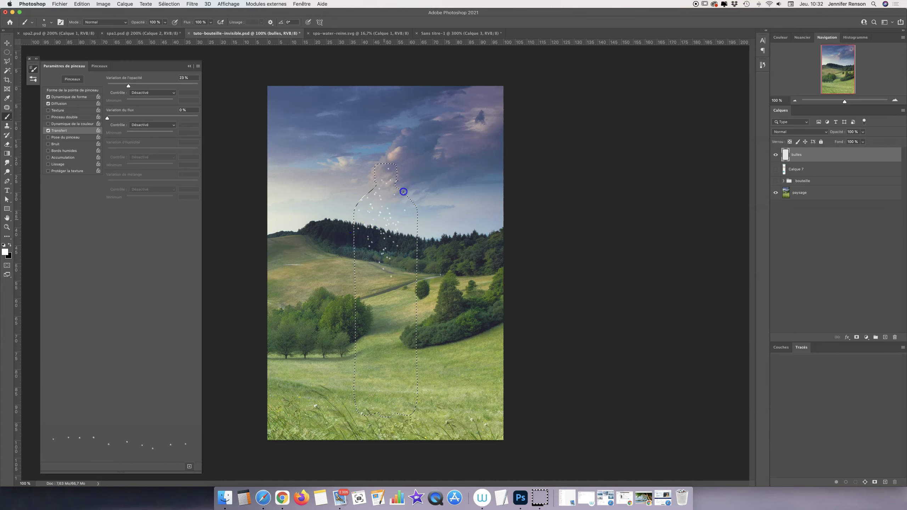
pyautogui.moveTo(282, 315)
pyautogui.mouseDown()
pyautogui.moveTo(300, 303)
pyautogui.moveTo(397, 308)
pyautogui.mouseUp()
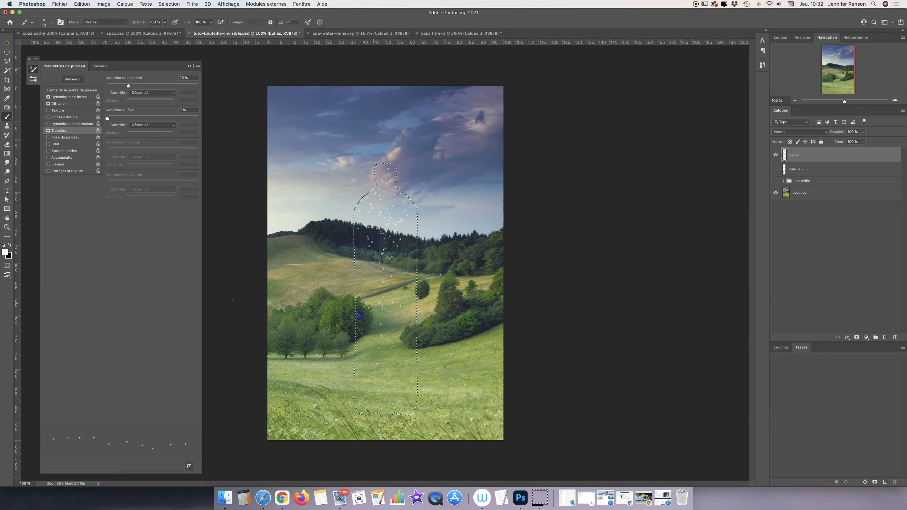
pyautogui.click(69, 99)
pyautogui.click(72, 90)
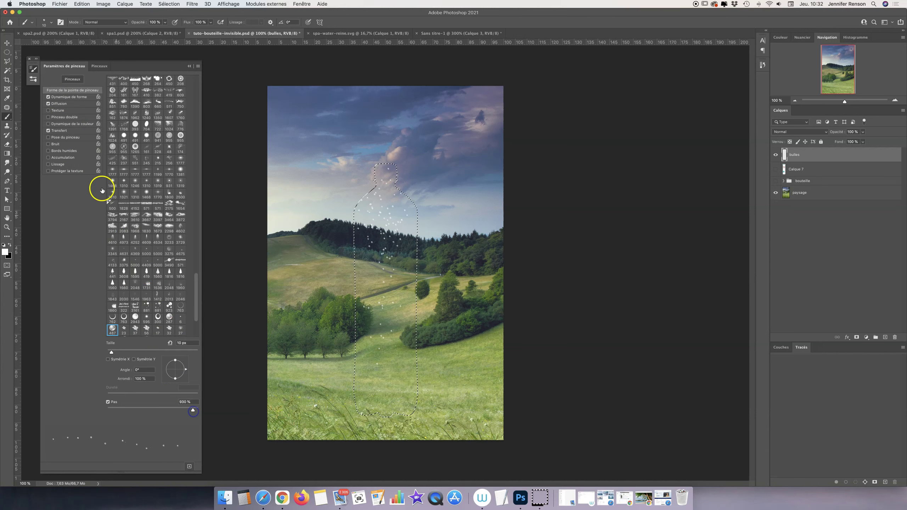
pyautogui.click(68, 98)
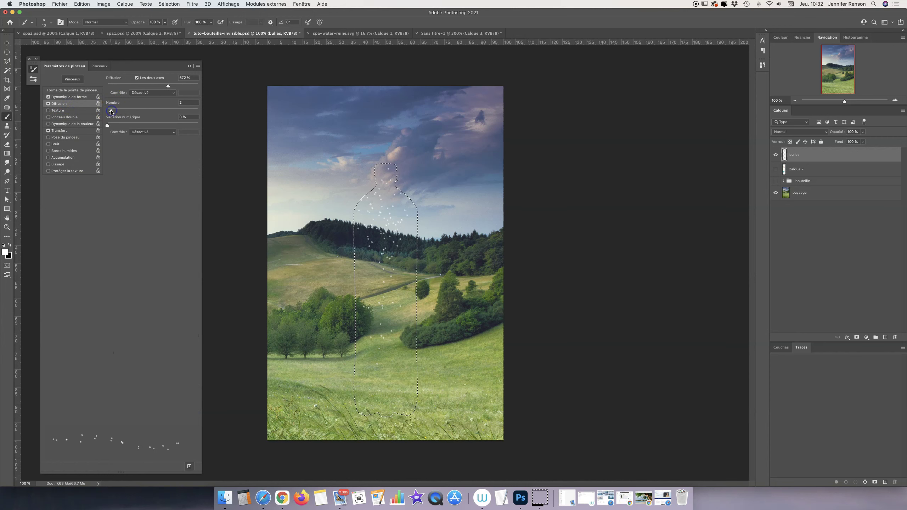
pyautogui.moveTo(383, 252); pyautogui.dragTo(382, 275)
pyautogui.moveTo(369, 322); pyautogui.dragTo(369, 222)
pyautogui.moveTo(392, 183); pyautogui.dragTo(397, 143)
pyautogui.moveTo(416, 227)
pyautogui.mouseDown()
pyautogui.moveTo(385, 284)
pyautogui.moveTo(388, 336)
pyautogui.mouseUp()
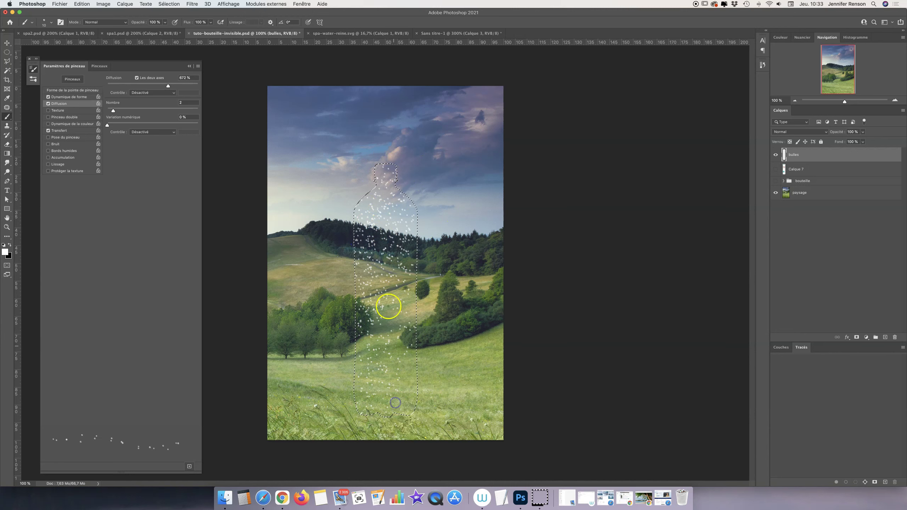
# - Increase the Shape Dynamics size jitter and enlarge the bubble brush slightly
pyautogui.hotkey('ctrl', '+')
pyautogui.moveTo(349, 284); pyautogui.dragTo(362, 286)
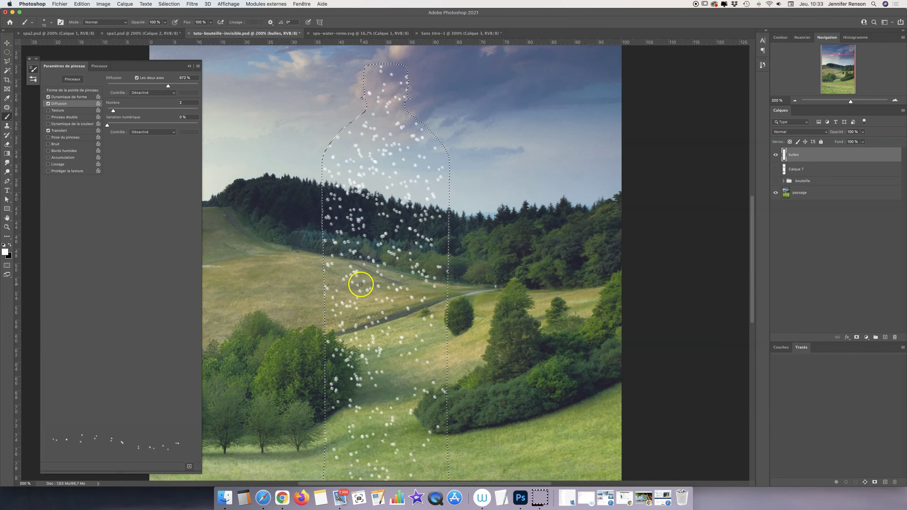
pyautogui.click(72, 96)
pyautogui.moveTo(132, 86); pyautogui.dragTo(146, 86)
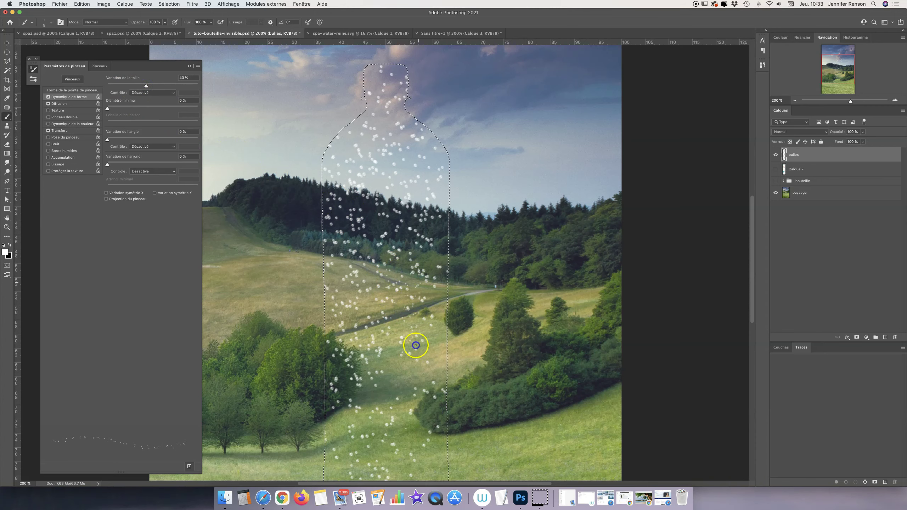
pyautogui.moveTo(344, 222); pyautogui.dragTo(352, 227)
pyautogui.press('super+minus')
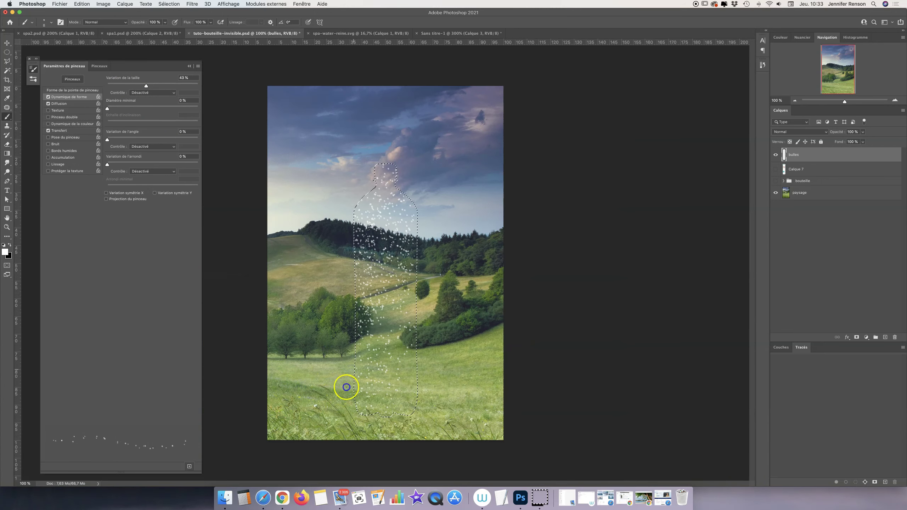
# - Paint bubbles down the bottle and dab extra bubbles at its top and bottom
pyautogui.moveTo(360, 354); pyautogui.dragTo(365, 285)
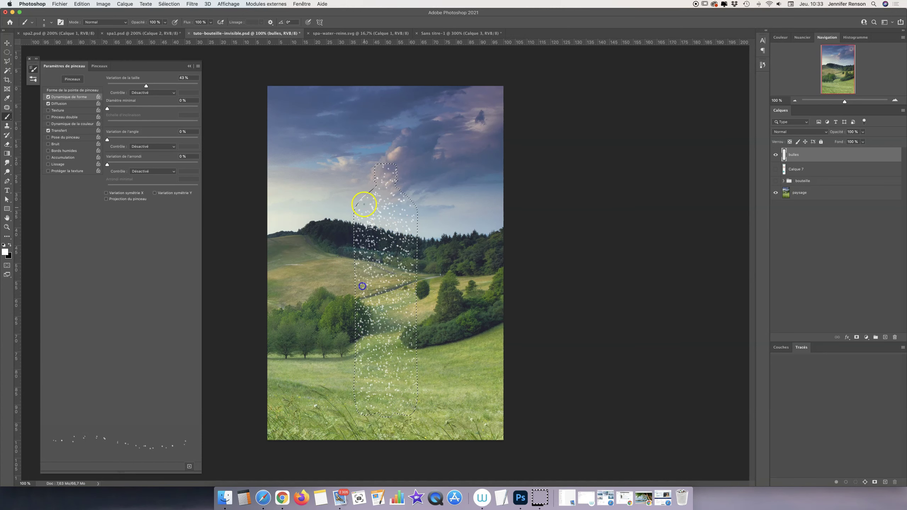
pyautogui.moveTo(365, 285); pyautogui.dragTo(408, 291)
pyautogui.click(409, 172)
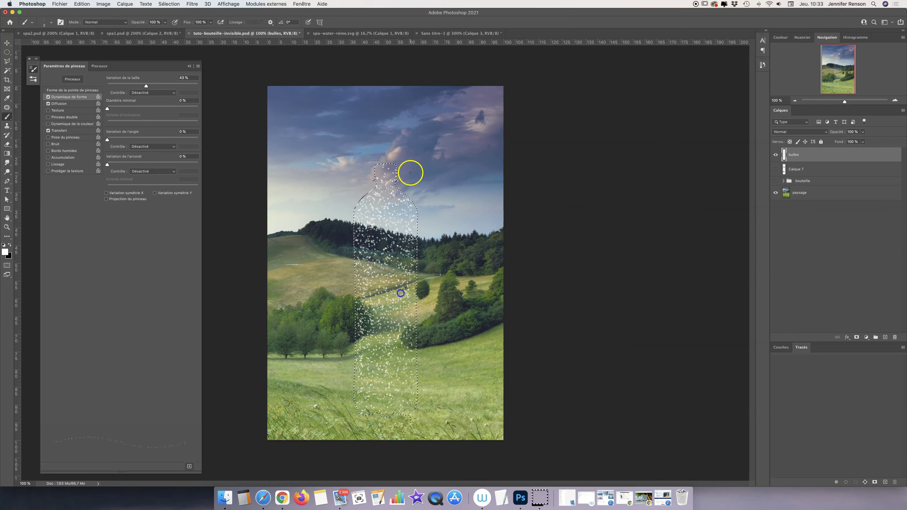
pyautogui.press('super+plus')
pyautogui.click(365, 436)
pyautogui.scroll(-5, 445, 345)
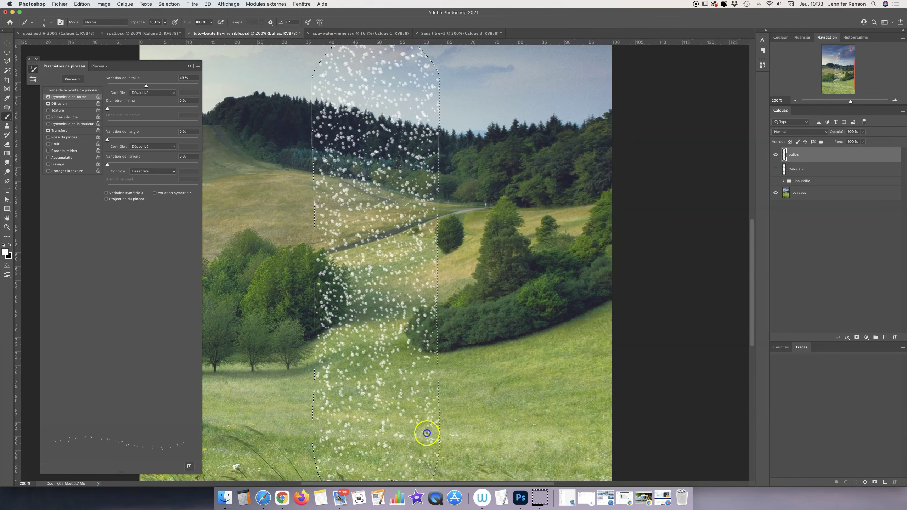
pyautogui.click(415, 344)
pyautogui.click(320, 95)
pyautogui.click(442, 162)
pyautogui.click(359, 192)
# - Dab more bubbles around the bottle's shoulder
pyautogui.scroll(5, 385, 216)
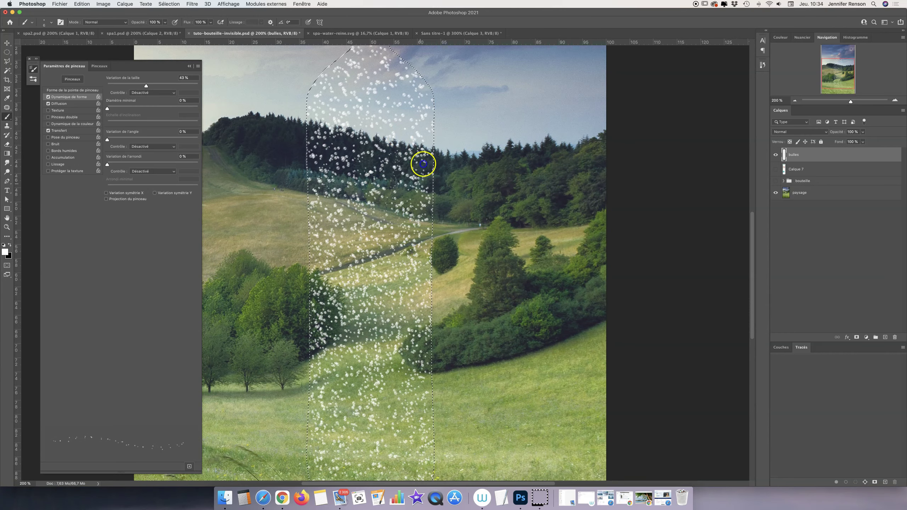
pyautogui.scroll(5, 432, 110)
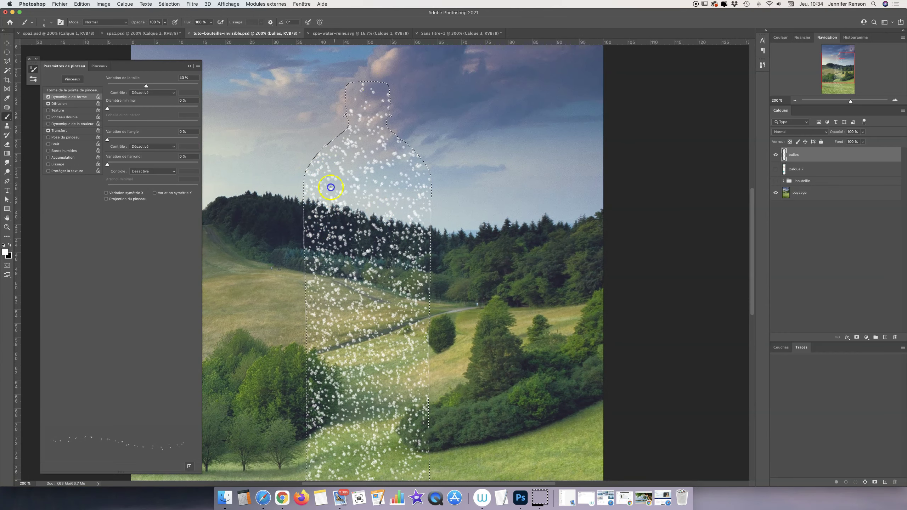
pyautogui.click(429, 290)
pyautogui.click(348, 301)
pyautogui.click(314, 263)
pyautogui.scroll(-2, 318, 232)
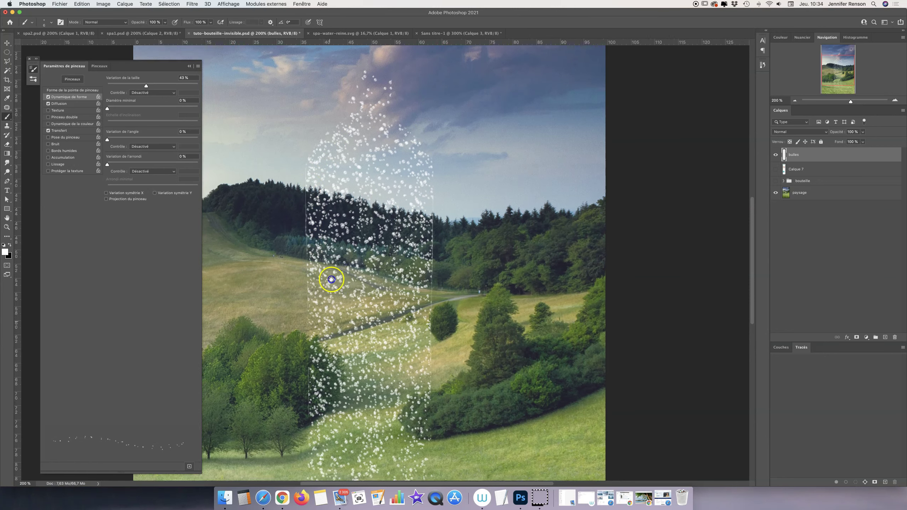
pyautogui.scroll(-5, 327, 279)
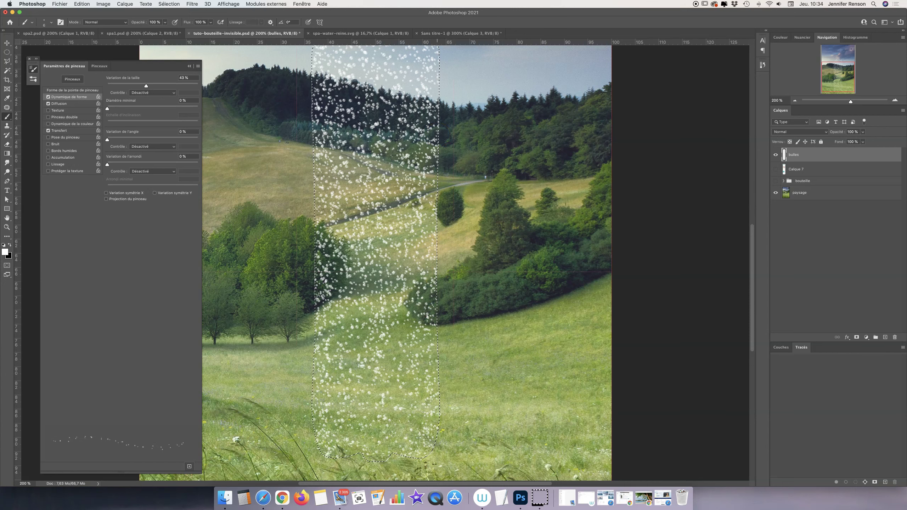
# - Hide the selection edges and dab a few final bubbles onto the column, then fit the poster in view
pyautogui.press('super+h')
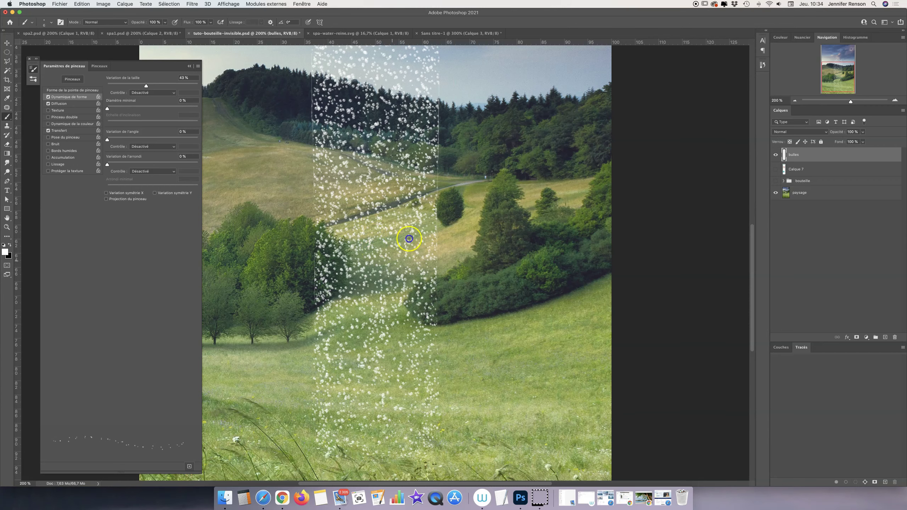
pyautogui.click(419, 192)
pyautogui.click(333, 192)
pyautogui.click(338, 286)
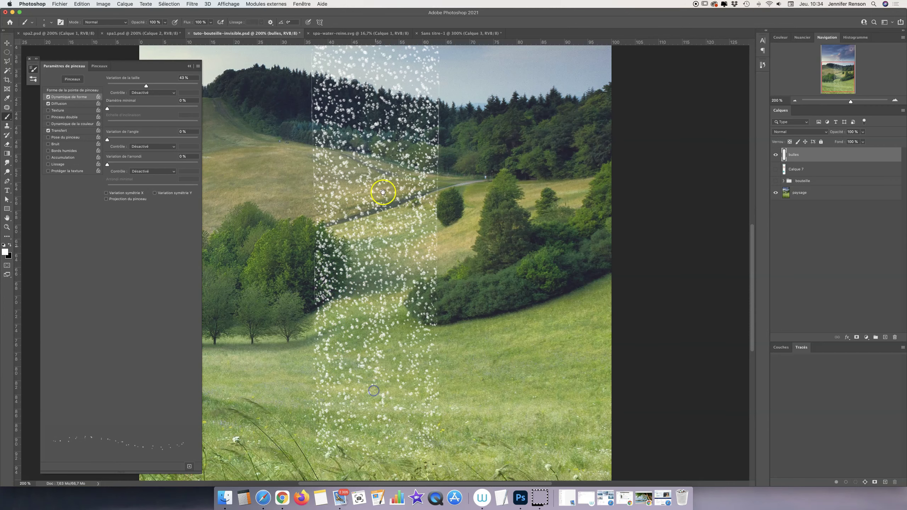
pyautogui.moveTo(383, 192); pyautogui.dragTo(413, 227)
pyautogui.click(332, 252)
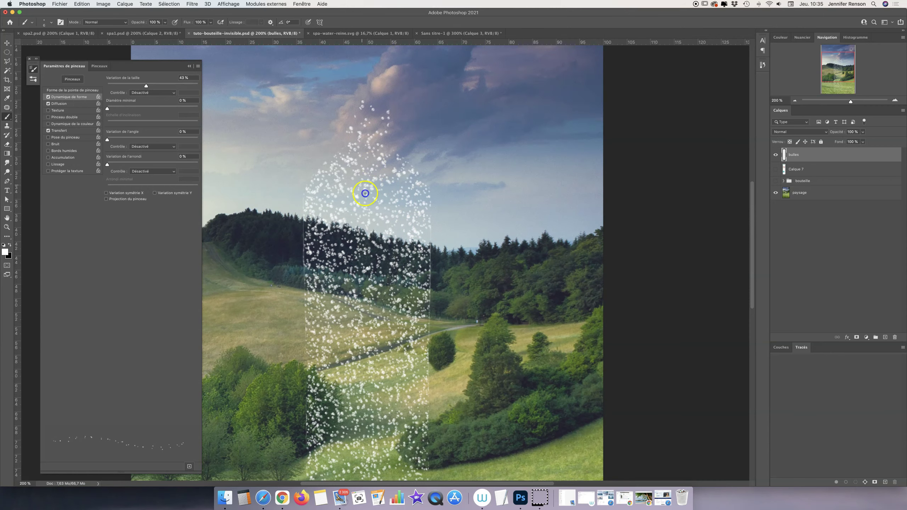
pyautogui.press('super+minus')
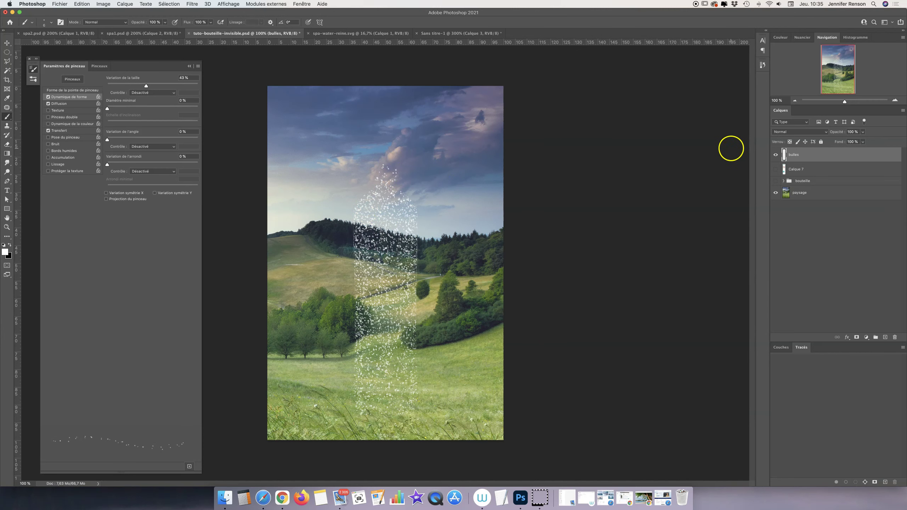
# - Load Calque 7's bottle outline as a selection and make the SPA bottle layer visible
pyautogui.moveTo(785, 168); pyautogui.dragTo(767, 122)
pyautogui.moveTo(656, 176); pyautogui.dragTo(400, 191)
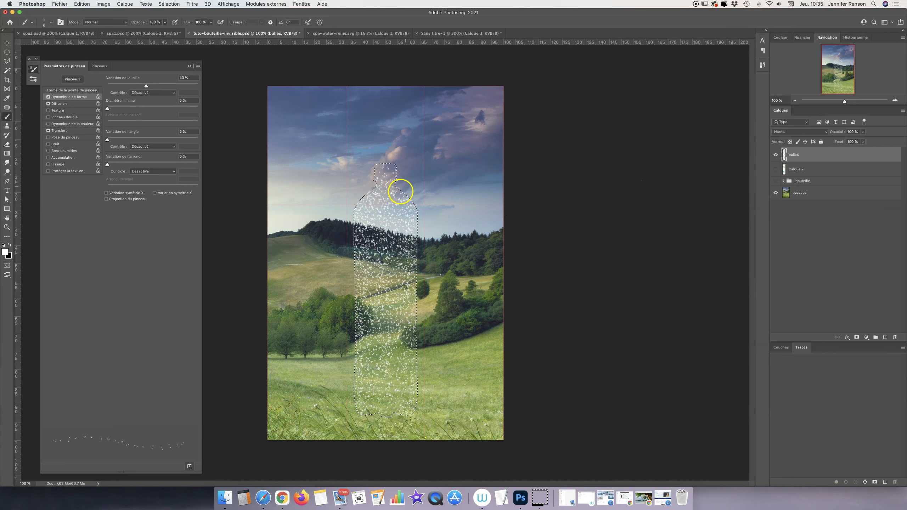
pyautogui.click(776, 169)
# - Copy Calque 7's teal cap to new layer Calque 8 using an intersecting rectangular marquee
pyautogui.click(798, 175)
pyautogui.press('super+plus')
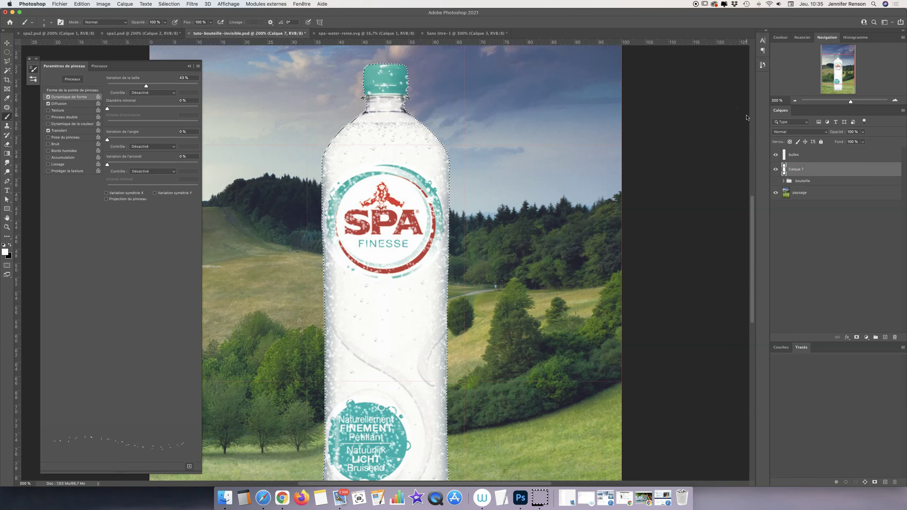
pyautogui.moveTo(7, 52); pyautogui.dragTo(29, 59)
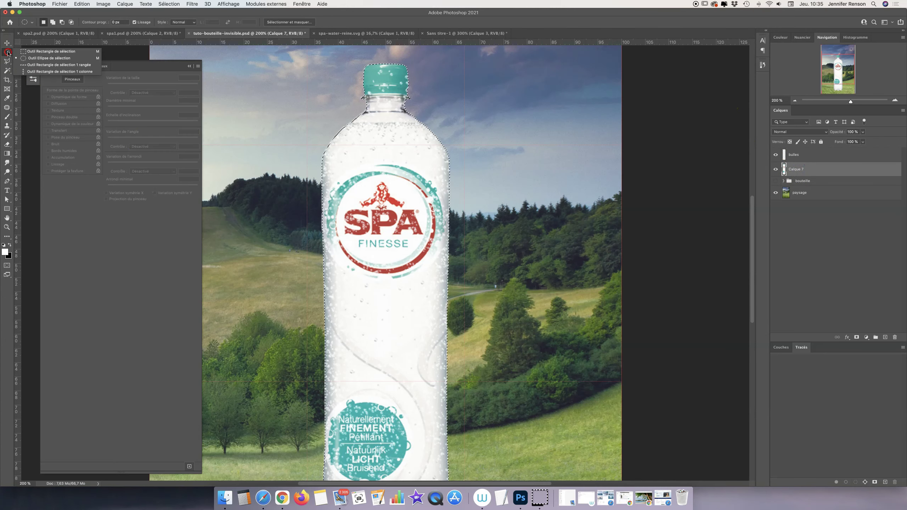
pyautogui.click(33, 52)
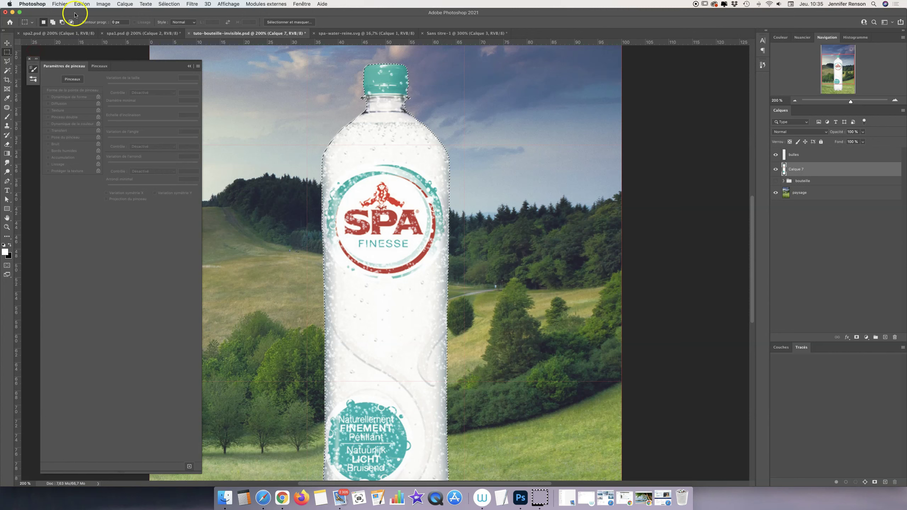
pyautogui.click(72, 23)
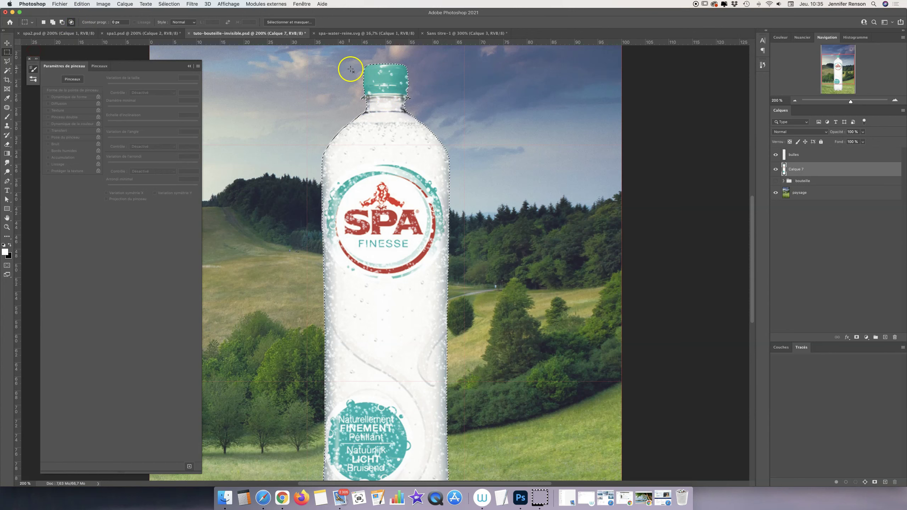
pyautogui.moveTo(349, 55)
pyautogui.mouseDown()
pyautogui.moveTo(353, 88)
pyautogui.moveTo(424, 106)
pyautogui.mouseUp()
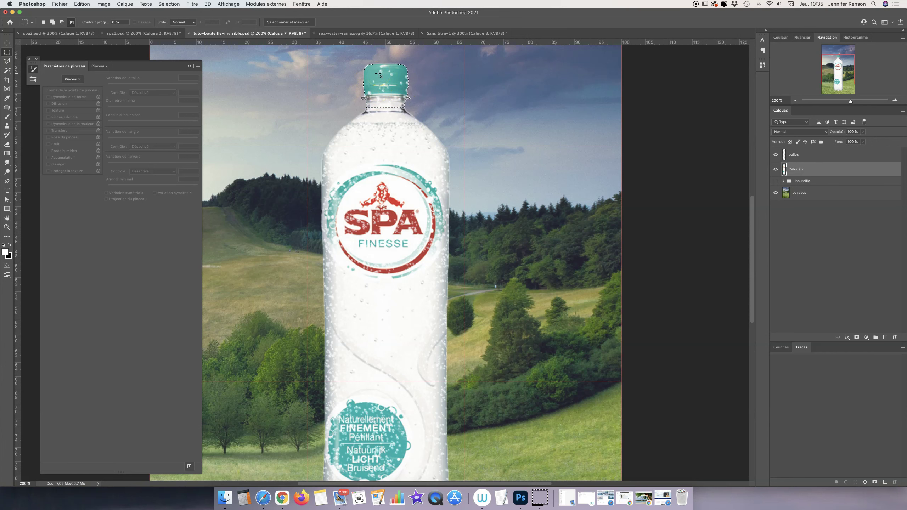
pyautogui.press('super+j')
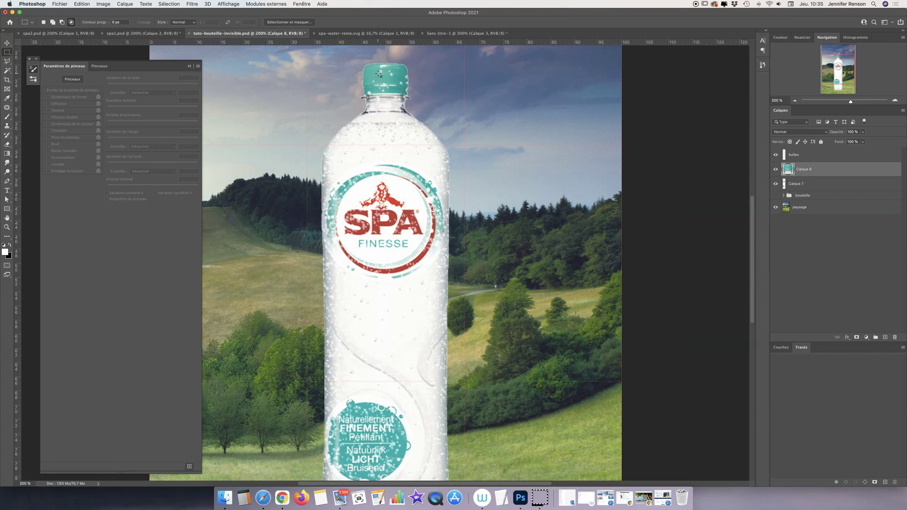
# - Stack Calque 8 above bulles, rename Calque 7 to bouteille, hide it and add a layer mask
pyautogui.moveTo(820, 171); pyautogui.dragTo(826, 149)
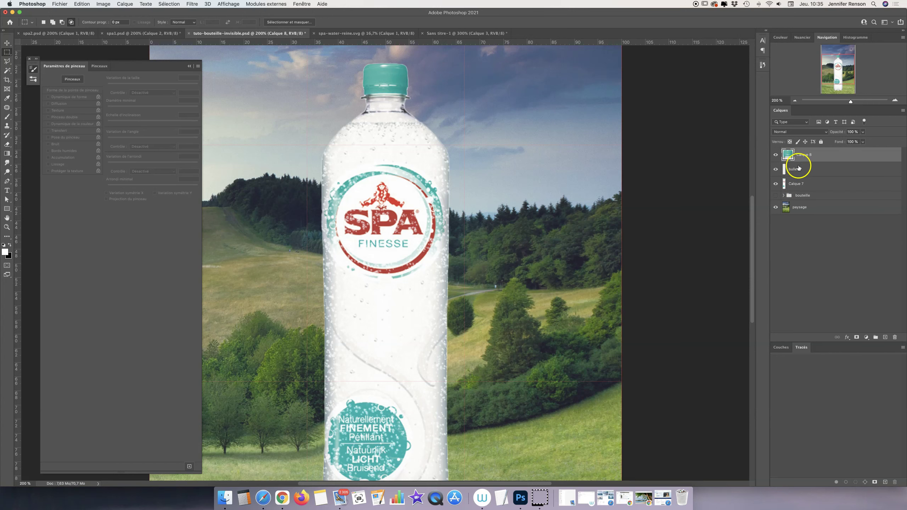
pyautogui.doubleClick(795, 185)
pyautogui.write('bouteille')
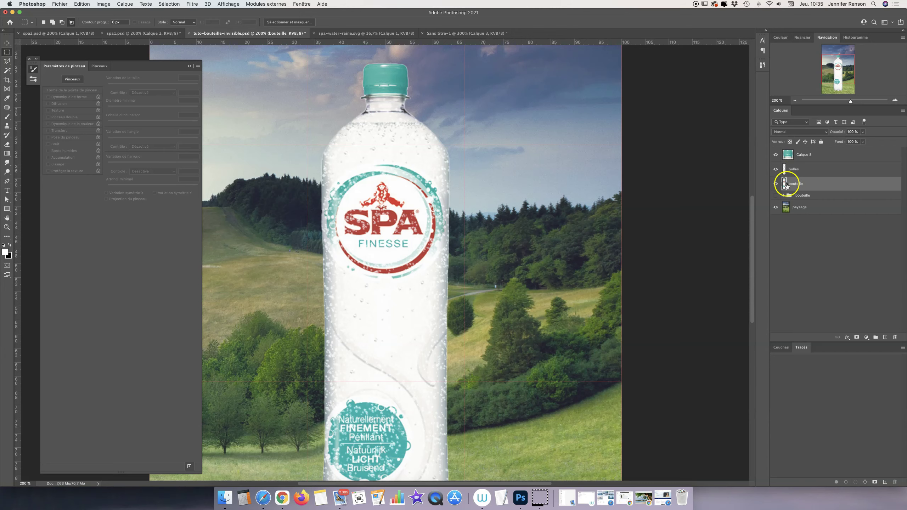
pyautogui.click(776, 184)
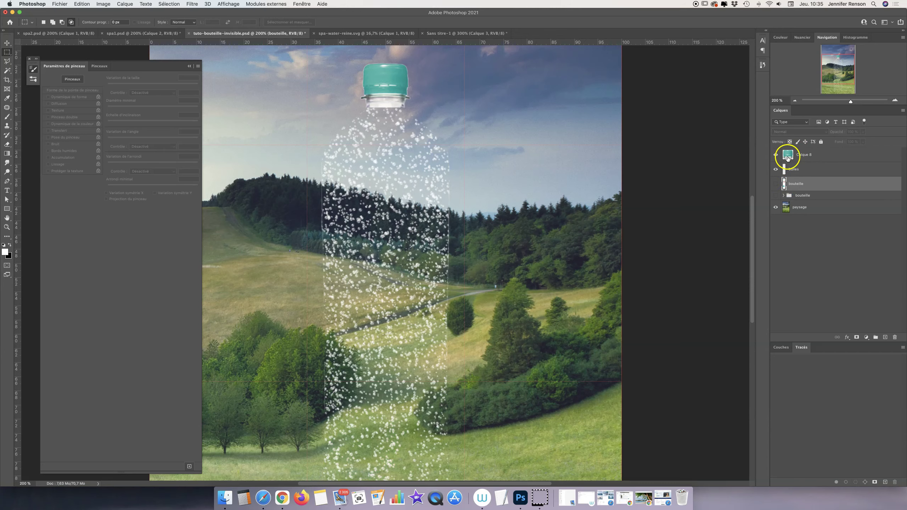
pyautogui.click(857, 338)
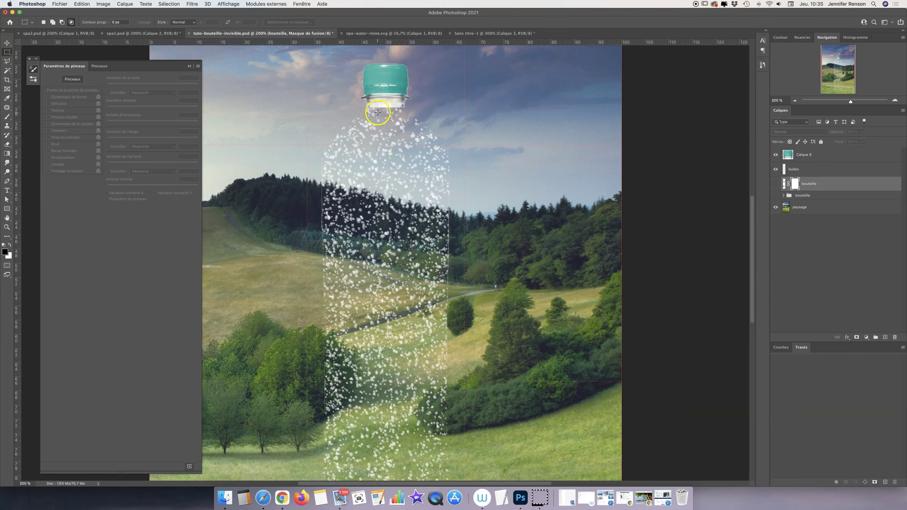
# - Choose the soft round brush from the Formes par défaut brush folder and zoom on the bottle neck
pyautogui.press('b')
pyautogui.click(100, 66)
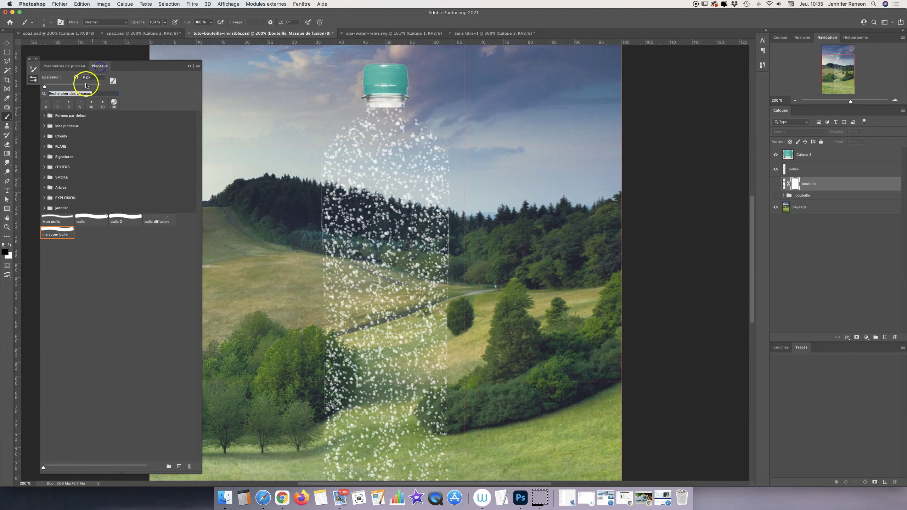
pyautogui.click(47, 115)
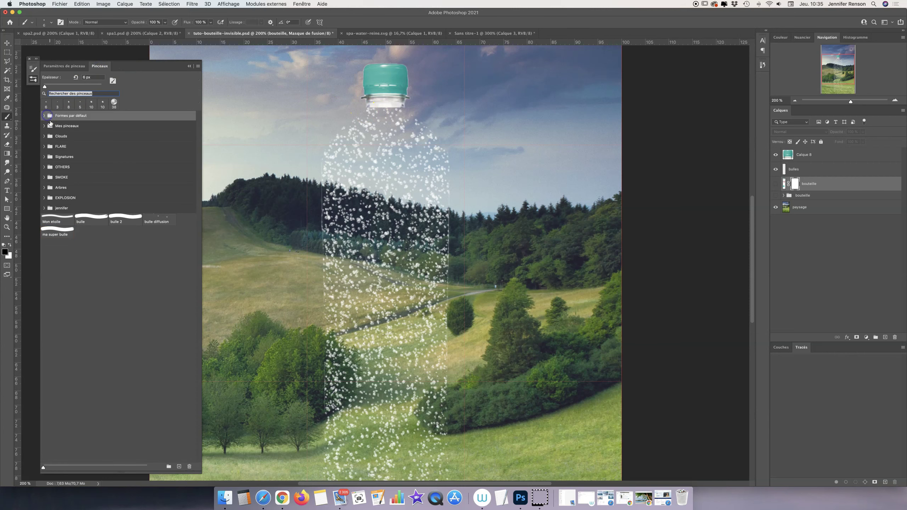
pyautogui.click(44, 116)
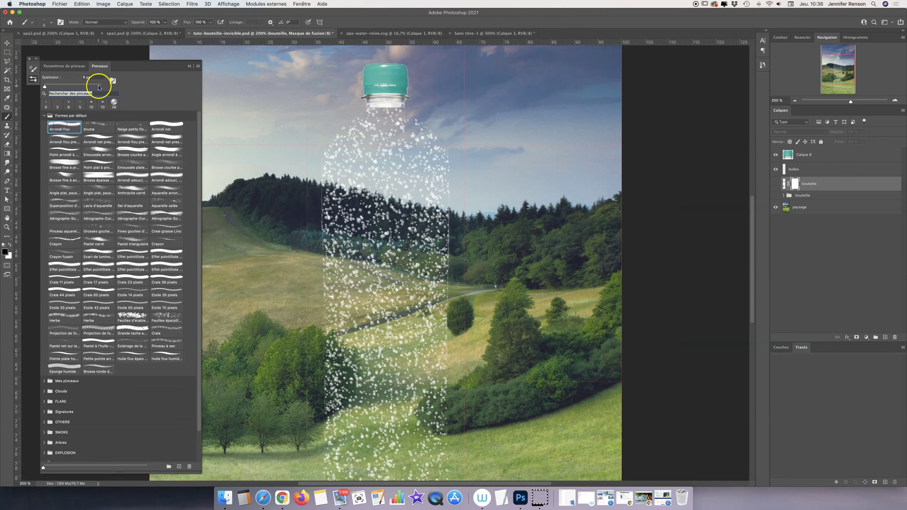
pyautogui.scroll(-3, 340, 179)
pyautogui.press('super+plus')
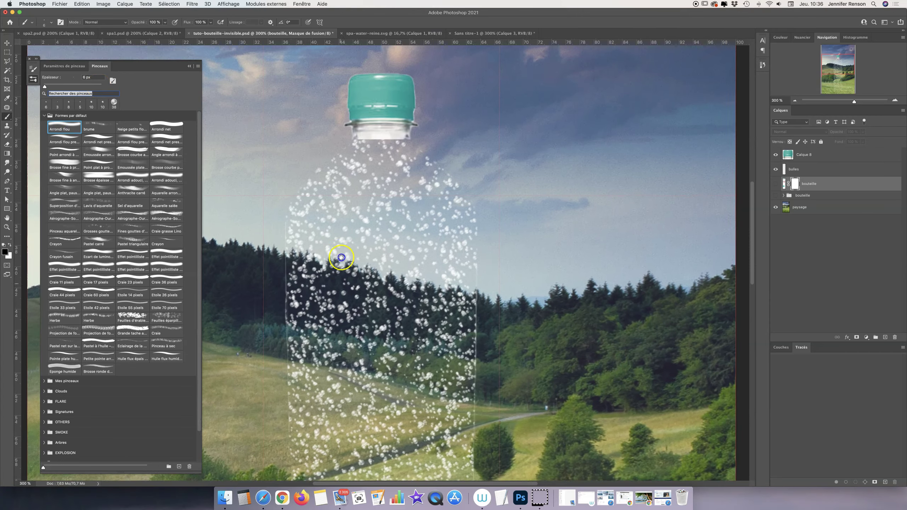
pyautogui.scroll(1, 364, 175)
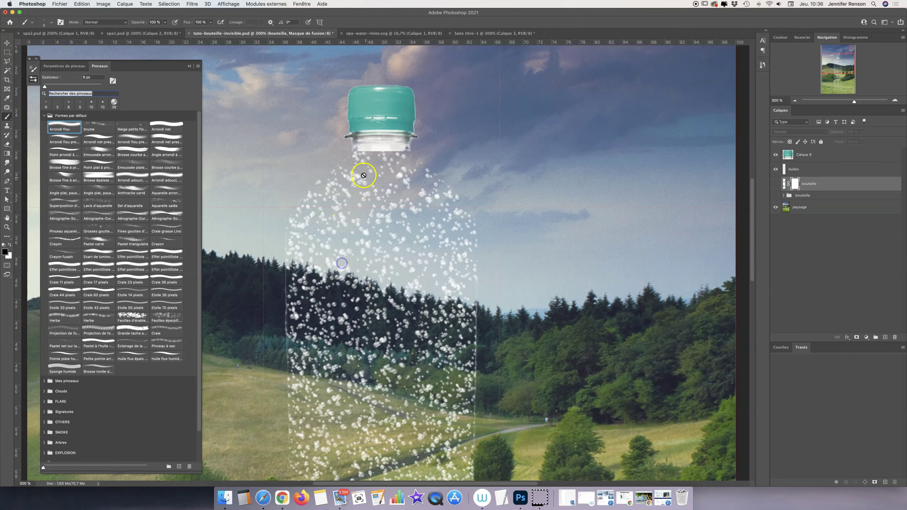
# - Add a layer mask to cap layer Calque 8 and set the soft brush to 39 px
pyautogui.click(809, 157)
pyautogui.click(857, 337)
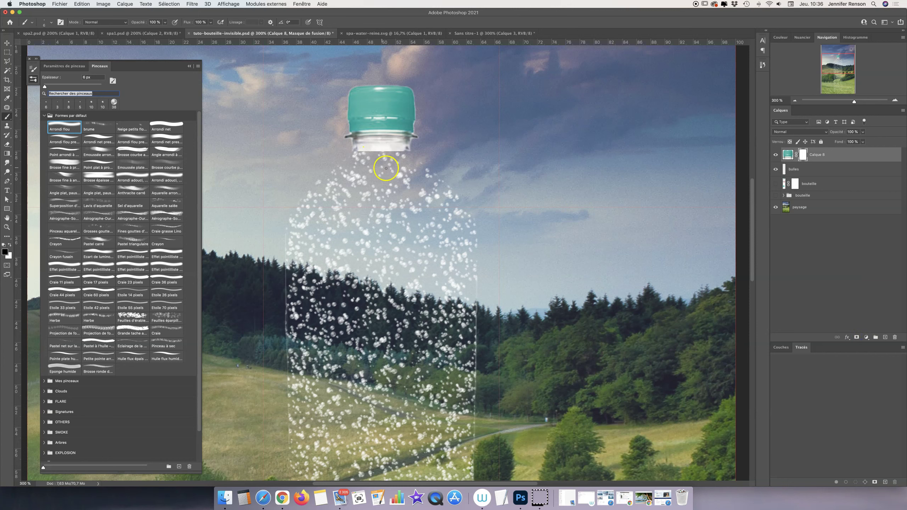
pyautogui.moveTo(386, 168)
pyautogui.mouseDown()
pyautogui.moveTo(397, 168)
pyautogui.moveTo(394, 155)
pyautogui.mouseUp()
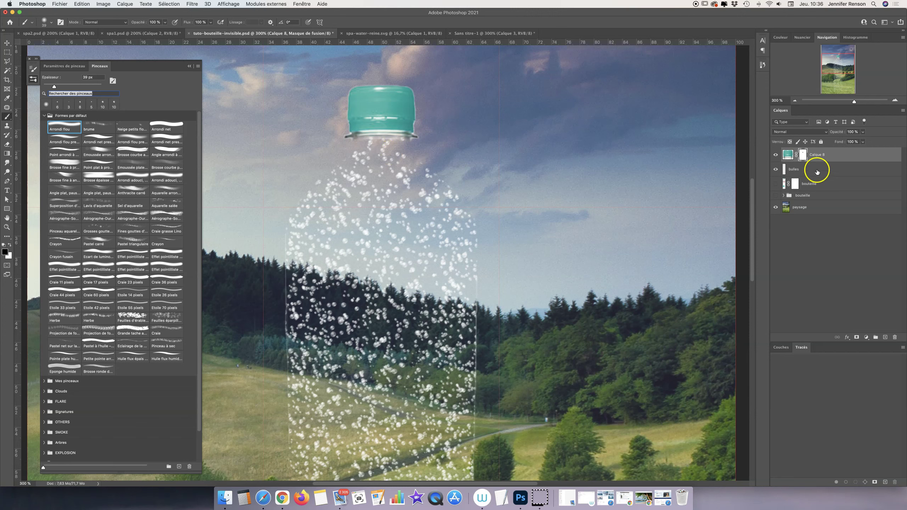
pyautogui.click(814, 170)
# - Load the bouteille layer's outline and save it as a selection channel named bouteille
pyautogui.click(776, 183)
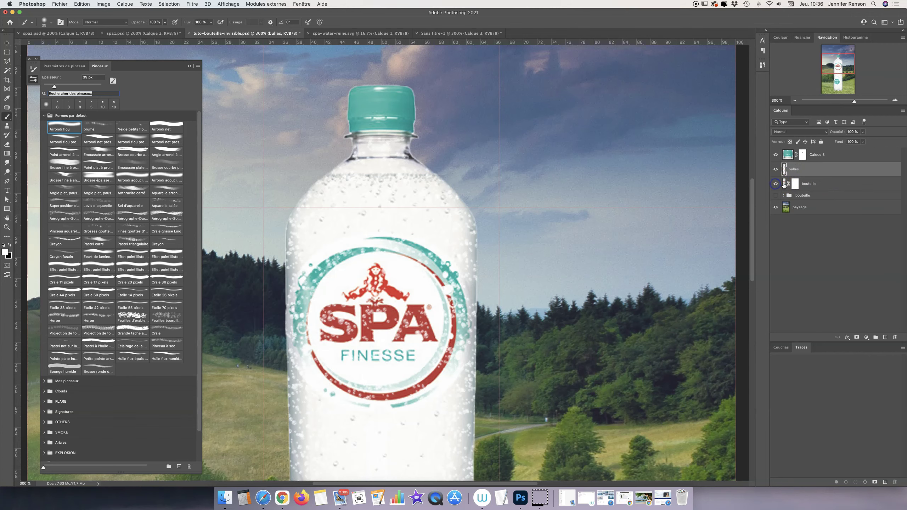
pyautogui.doubleClick(783, 184)
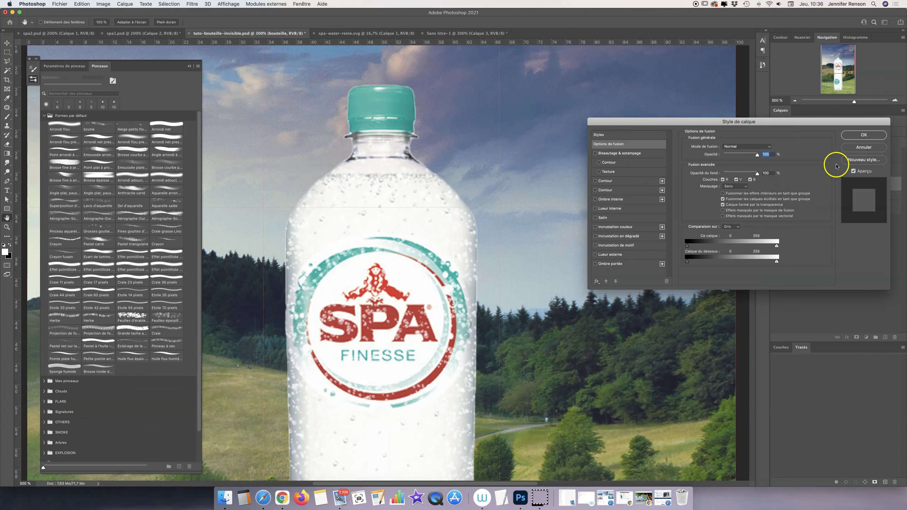
pyautogui.click(864, 147)
pyautogui.keyDown('ctrl'); pyautogui.click(785, 184); pyautogui.keyUp('ctrl')
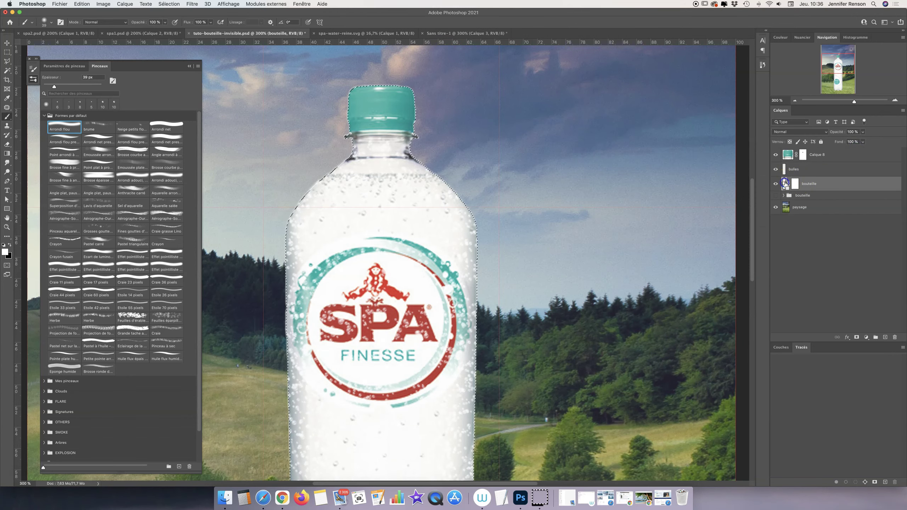
pyautogui.click(169, 4)
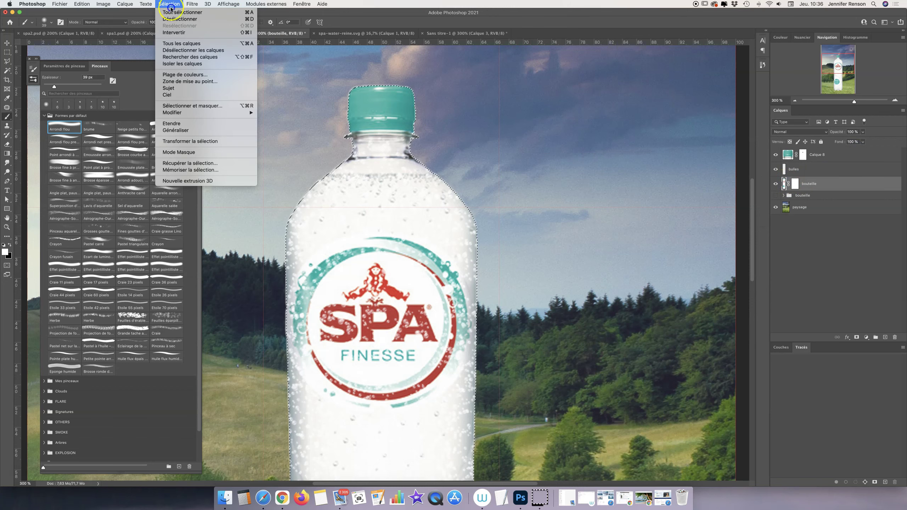
pyautogui.click(185, 170)
pyautogui.write('bouteille')
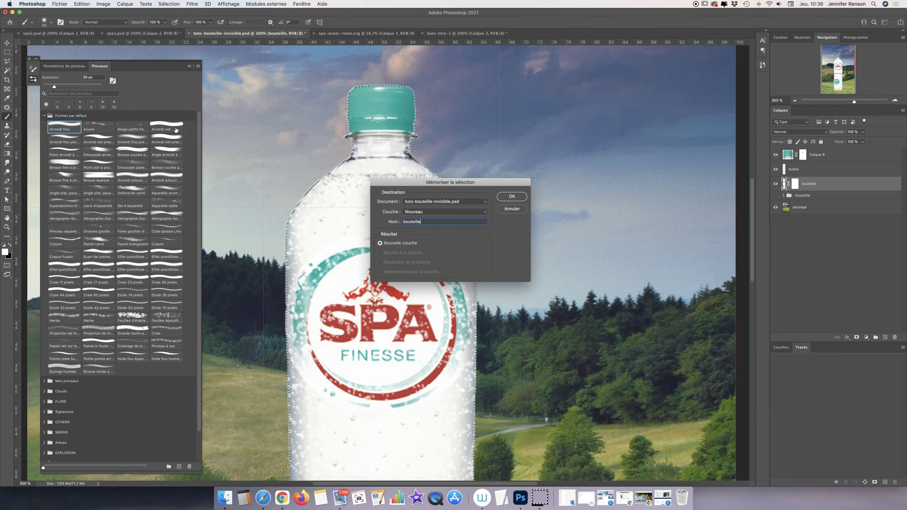
pyautogui.press('Return')
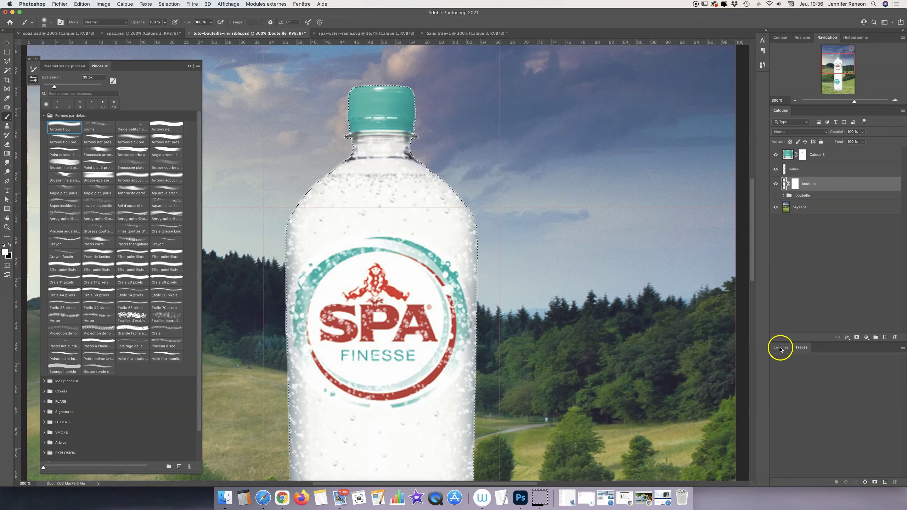
# - Show the Channels list, hide the bouteille layer, and make bulles the active layer
pyautogui.click(781, 347)
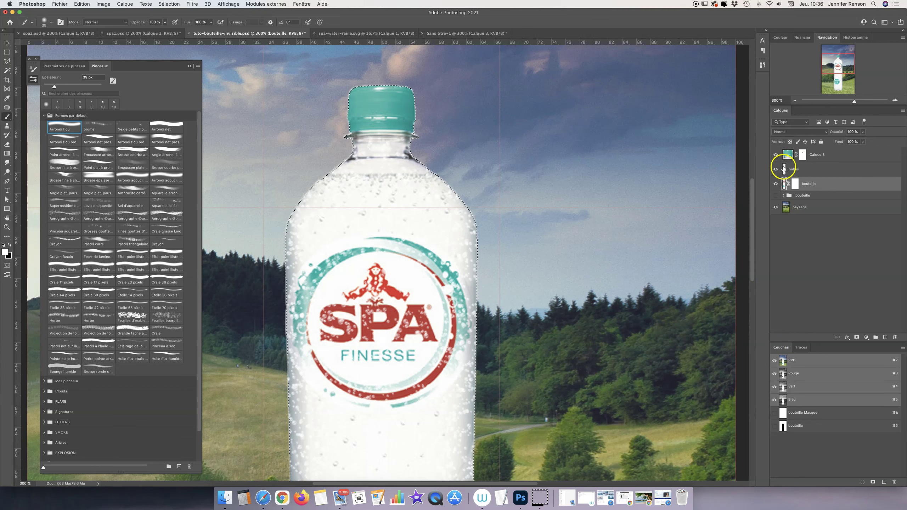
pyautogui.click(776, 184)
pyautogui.click(792, 170)
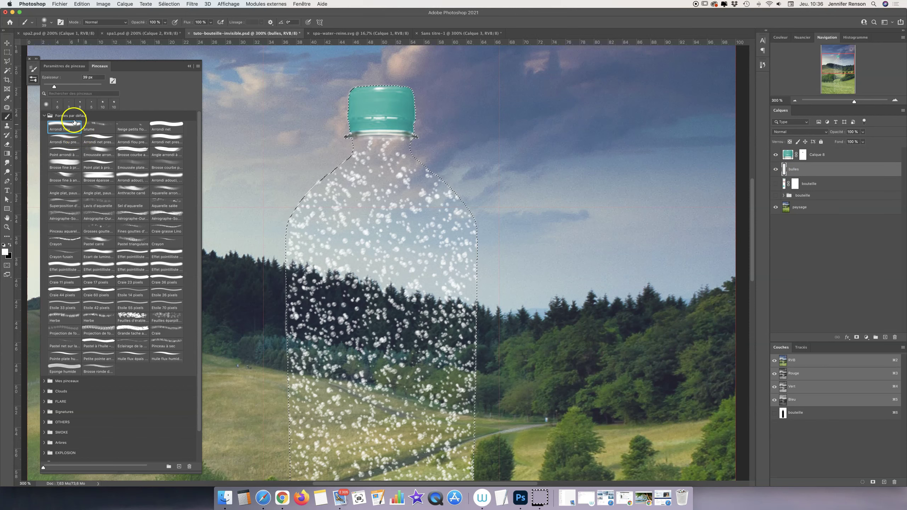
# - Pick the bulle diffusion brush preset and shrink it to 4 px
pyautogui.click(48, 115)
pyautogui.click(156, 220)
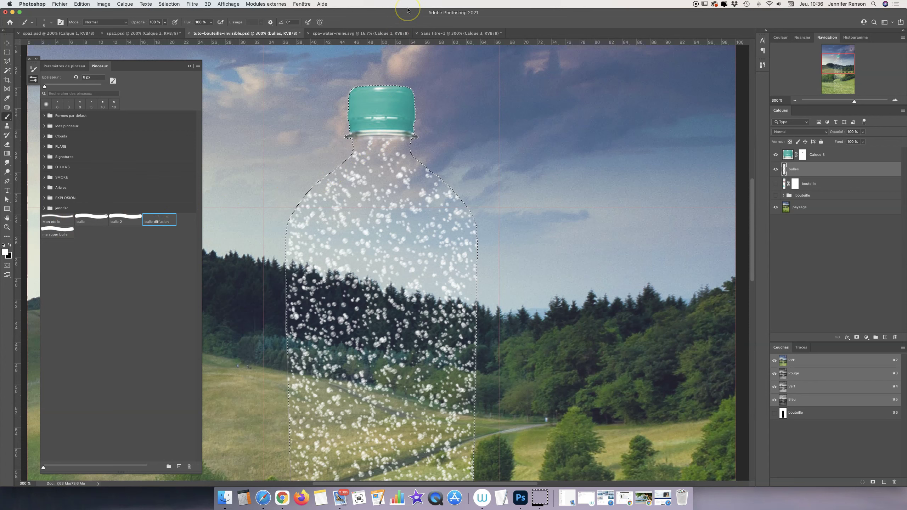
pyautogui.keyDown('ctrl'); pyautogui.keyDown('alt'); pyautogui.click(377, 146); pyautogui.keyUp('alt'); pyautogui.keyUp('ctrl')
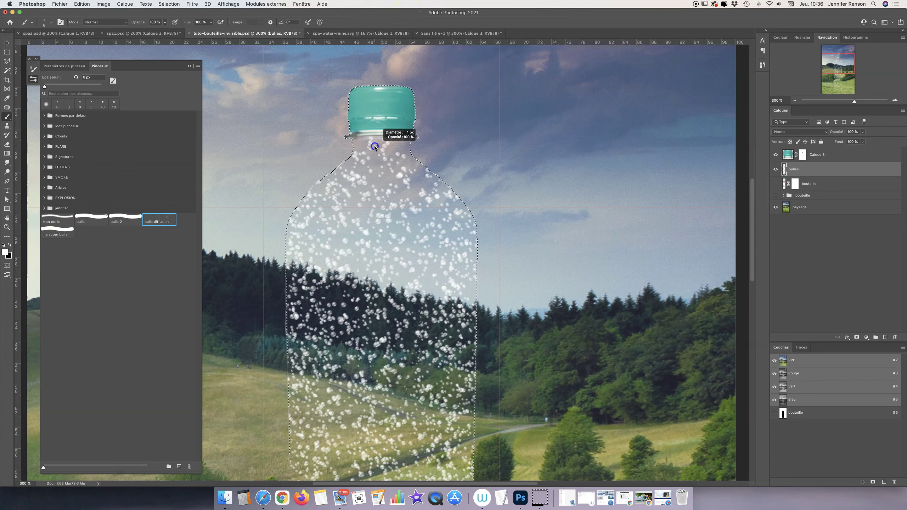
pyautogui.moveTo(377, 147)
pyautogui.mouseDown()
pyautogui.moveTo(362, 144)
pyautogui.moveTo(380, 152)
pyautogui.mouseUp()
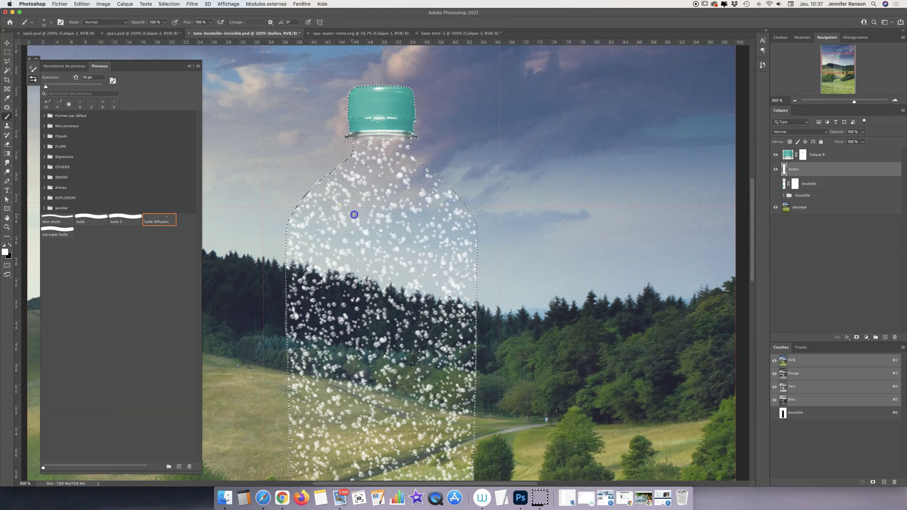
# - Zoom to the bottle neck, paint bubbles across it up to the cap, then return to 100%
pyautogui.keyDown('alt'); pyautogui.click(433, 134); pyautogui.keyUp('alt')
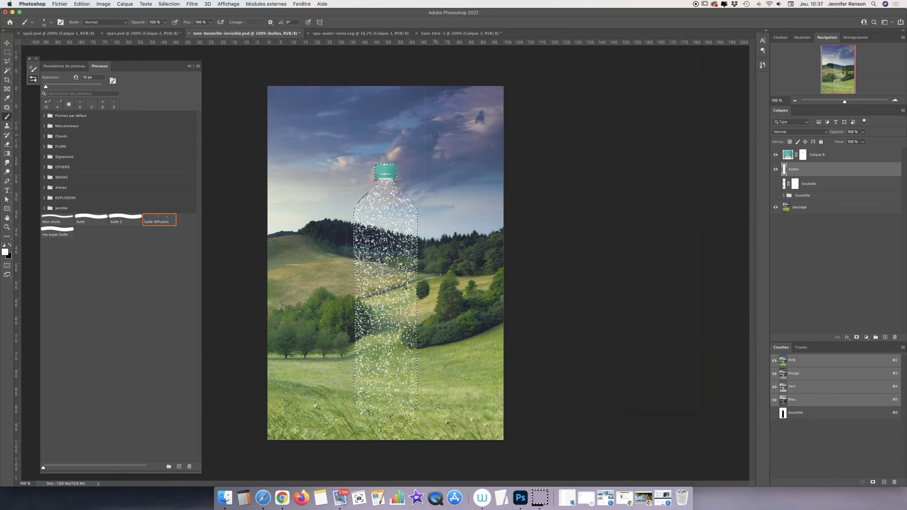
pyautogui.click(312, 121)
pyautogui.moveTo(312, 122); pyautogui.dragTo(320, 203)
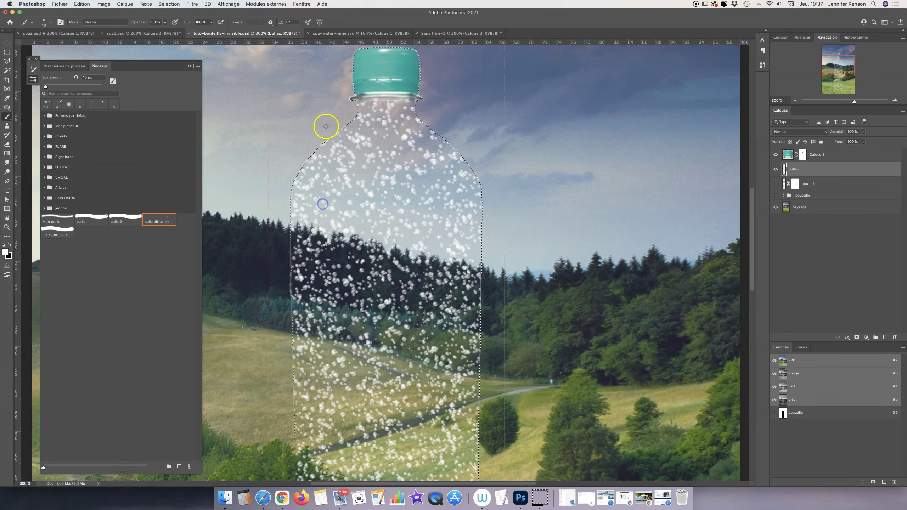
pyautogui.moveTo(373, 121); pyautogui.dragTo(415, 129)
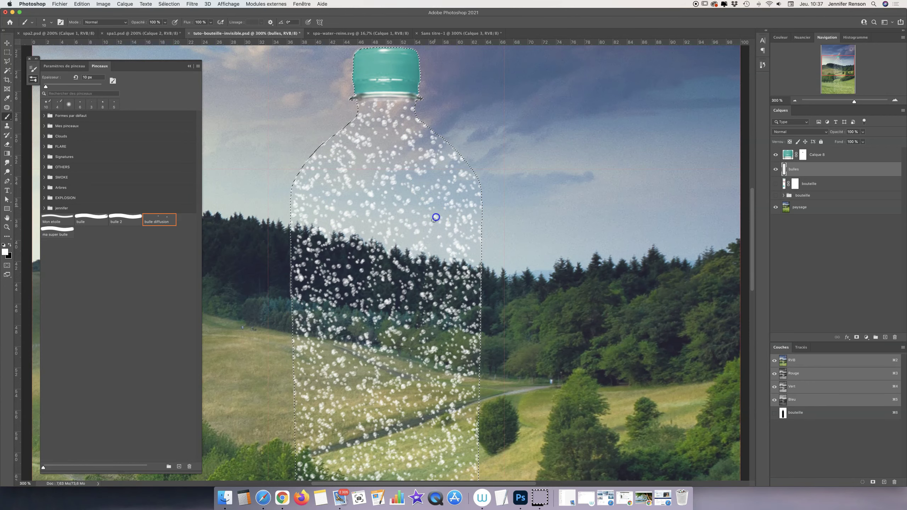
pyautogui.press('super+1')
pyautogui.moveTo(405, 193); pyautogui.dragTo(400, 195)
pyautogui.press('super+d')
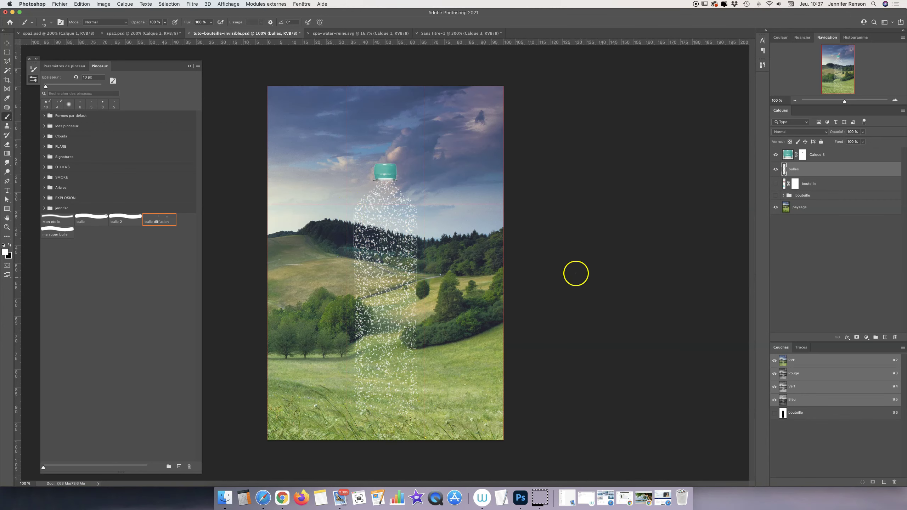
# - Load the bottle selection and add a new empty layer named ombre
pyautogui.keyDown('super'); pyautogui.click(784, 419); pyautogui.keyUp('super')
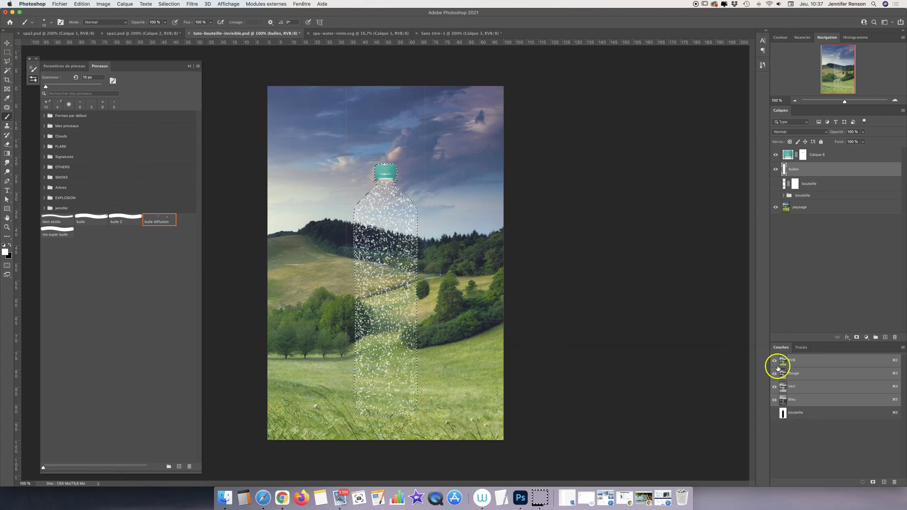
pyautogui.click(887, 338)
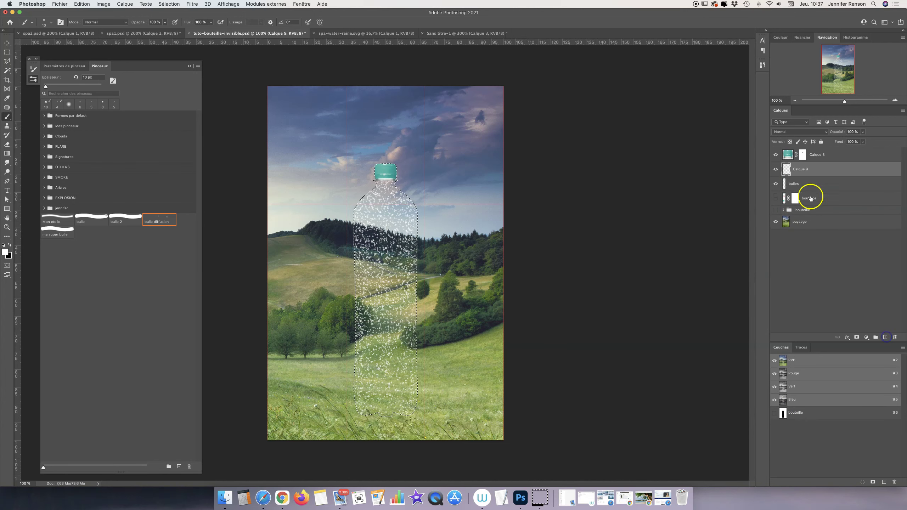
pyautogui.doubleClick(800, 169)
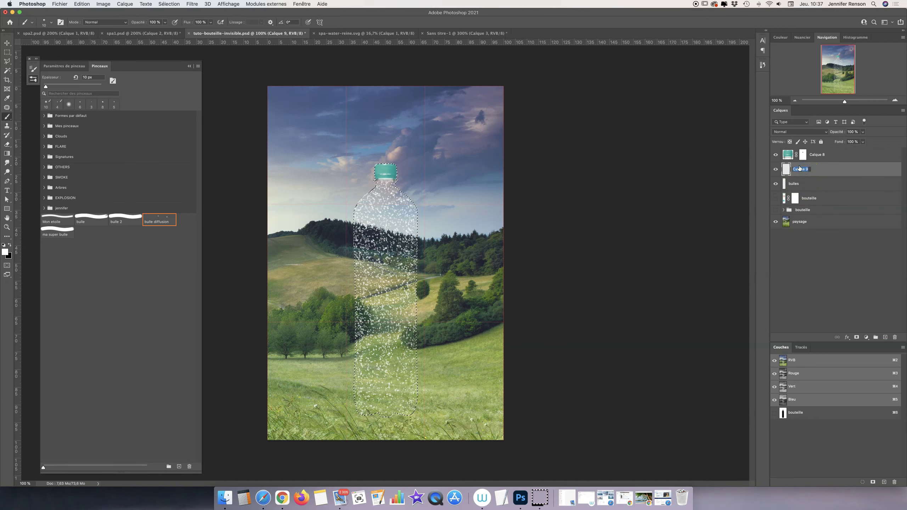
pyautogui.write('ombre')
pyautogui.press('Return')
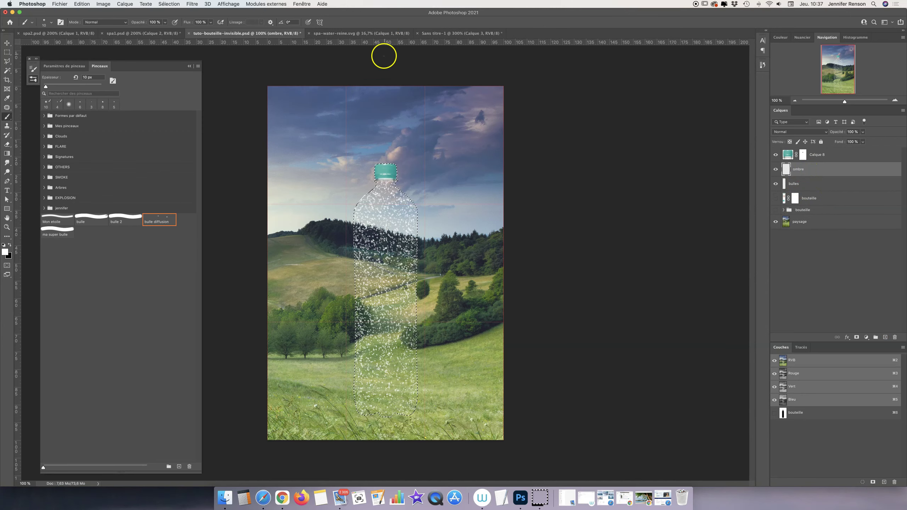
# - Set a soft round brush to about 143 px at roughly 8% opacity
pyautogui.click(69, 103)
pyautogui.moveTo(423, 150); pyautogui.dragTo(461, 146)
pyautogui.click(165, 22)
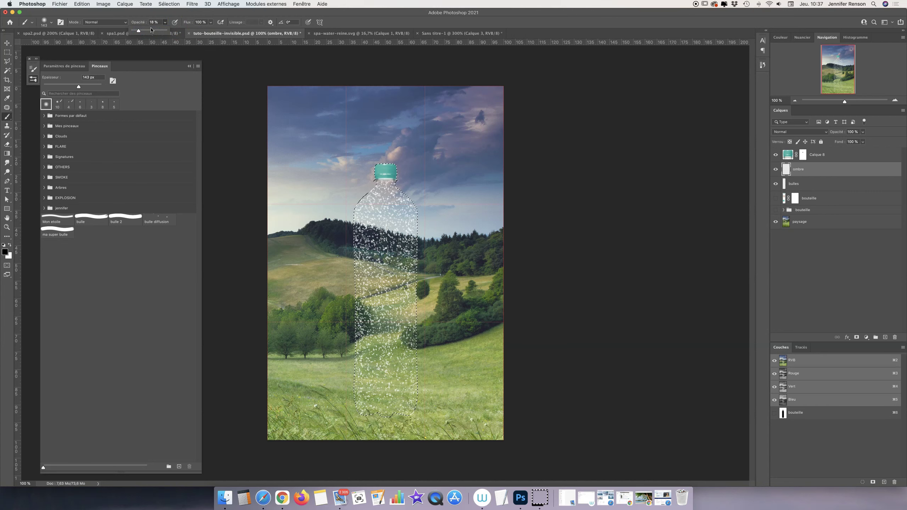
pyautogui.click(190, 66)
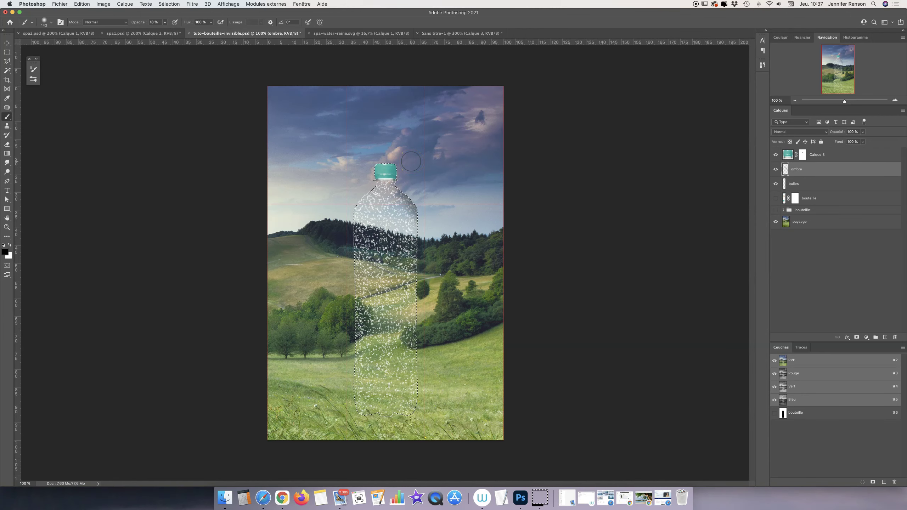
pyautogui.press('super+z')
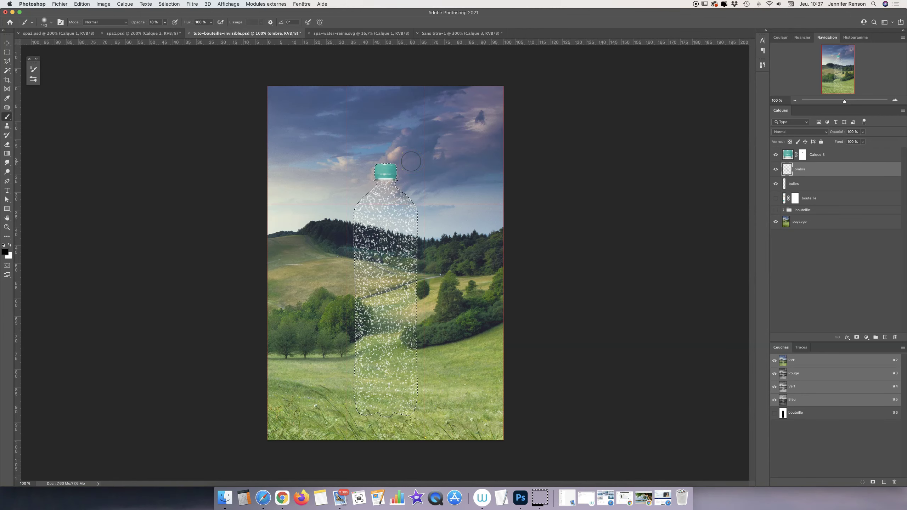
pyautogui.press('super+plus')
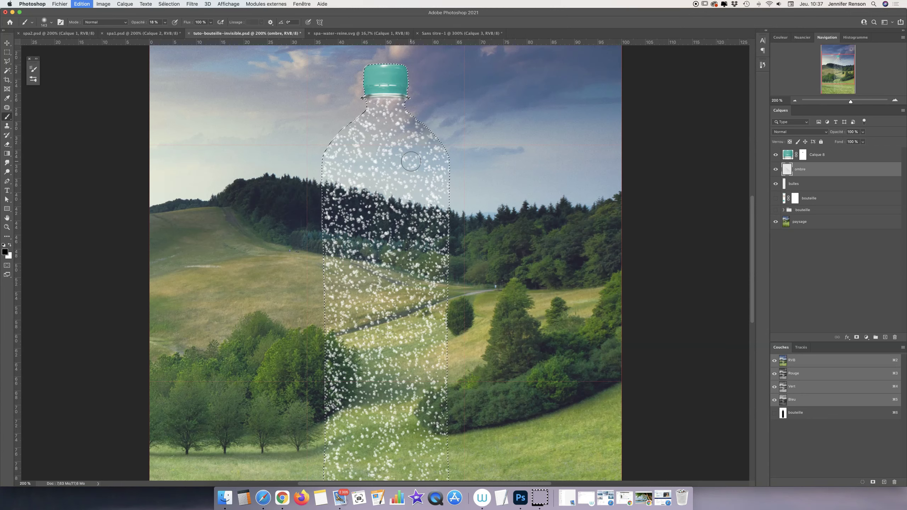
pyautogui.click(165, 23)
pyautogui.moveTo(163, 31); pyautogui.dragTo(161, 32)
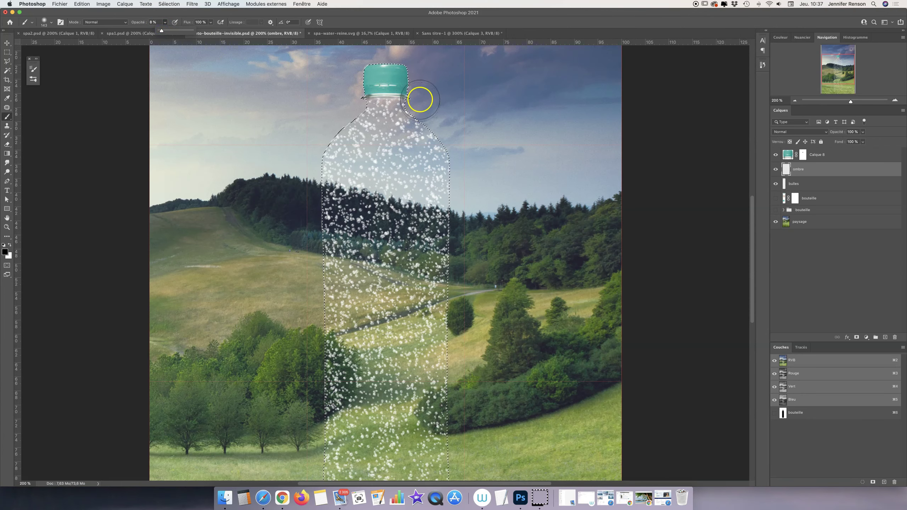
# - Brush faint shading along the bottle's right shoulder and right edge, then review the poster
pyautogui.moveTo(425, 117)
pyautogui.mouseDown()
pyautogui.moveTo(462, 162)
pyautogui.moveTo(458, 186)
pyautogui.mouseUp()
pyautogui.press('super+d')
pyautogui.moveTo(396, 224); pyautogui.dragTo(388, 156)
pyautogui.press('super+shift+d')
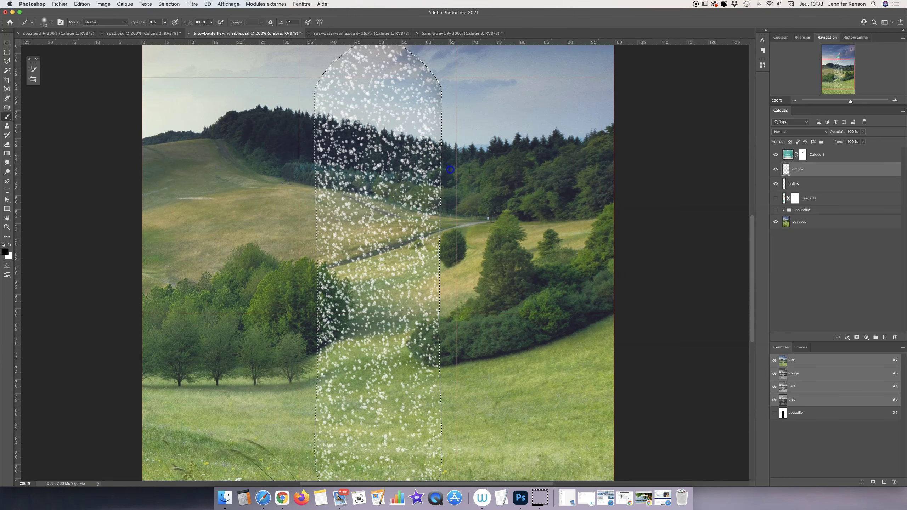
pyautogui.moveTo(449, 220)
pyautogui.mouseDown()
pyautogui.moveTo(445, 425)
pyautogui.moveTo(409, 222)
pyautogui.mouseUp()
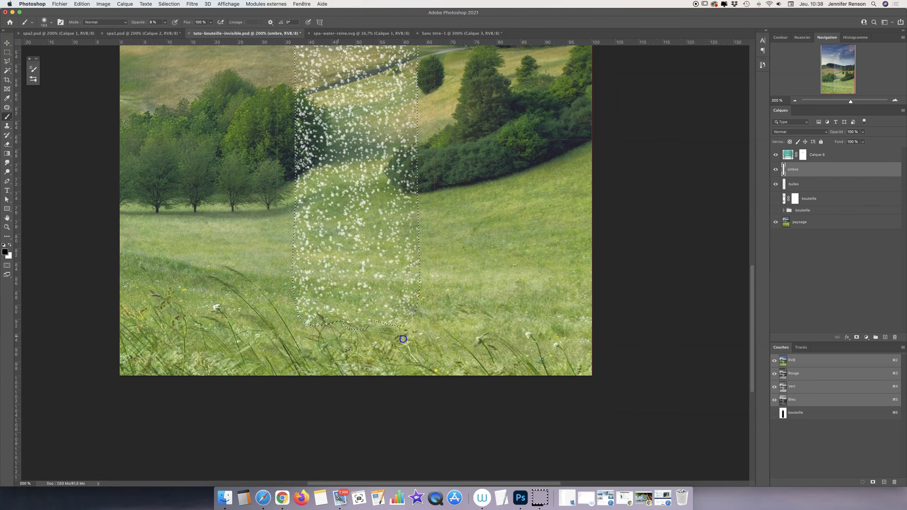
pyautogui.scroll(3, 282, 299)
pyautogui.scroll(5, 286, 197)
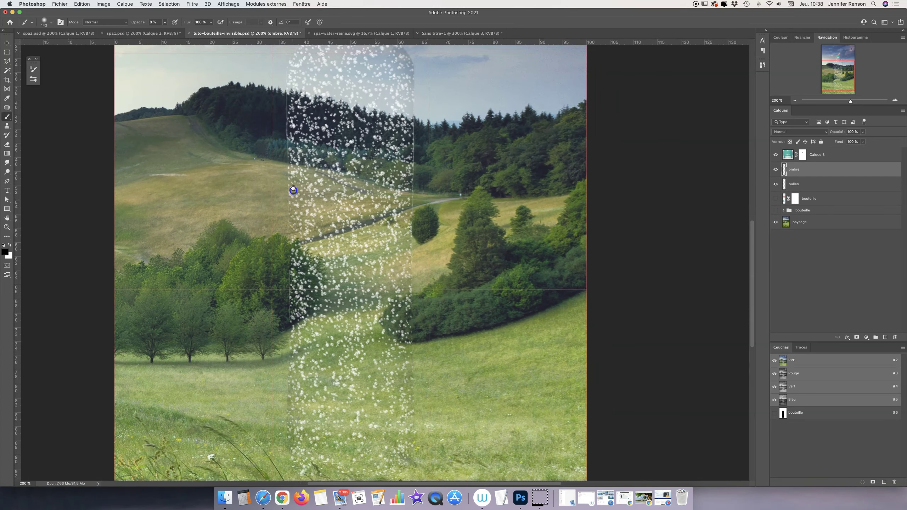
pyautogui.scroll(4, 283, 98)
pyautogui.scroll(3, 296, 171)
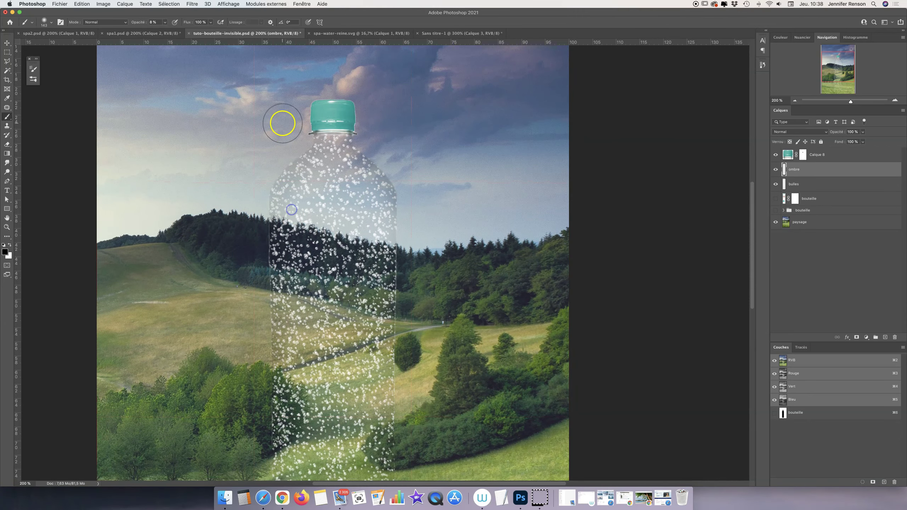
pyautogui.press('super+minus')
pyautogui.press('super+minus')
pyautogui.click(360, 333)
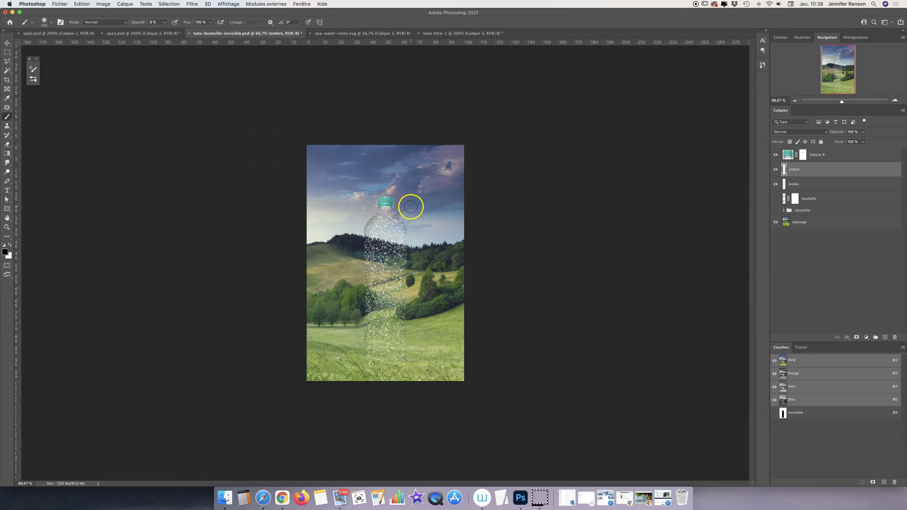
pyautogui.press('super+plus')
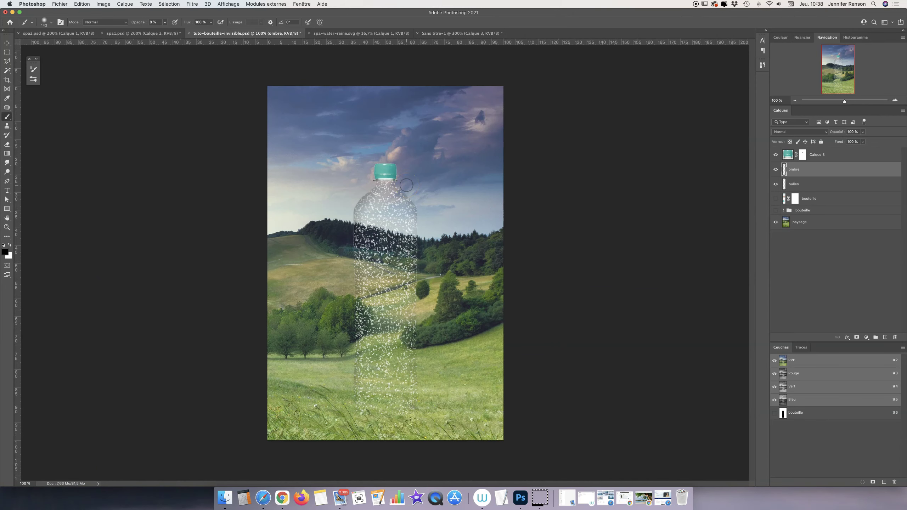
pyautogui.press('super+plus')
pyautogui.press('super+plus')
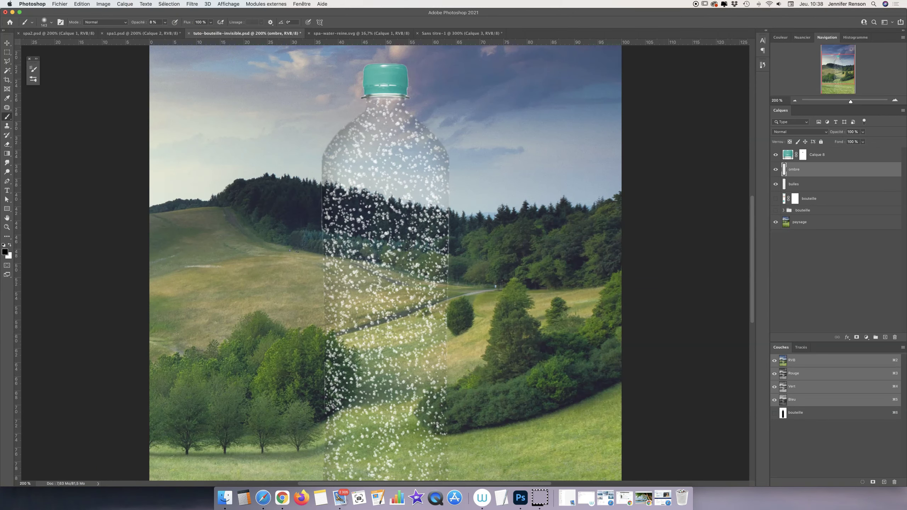
# - Apply a Selective Color correction on Noirs: Cyan +15, with Magenta slightly nudged
pyautogui.click(107, 7)
pyautogui.moveTo(145, 23)
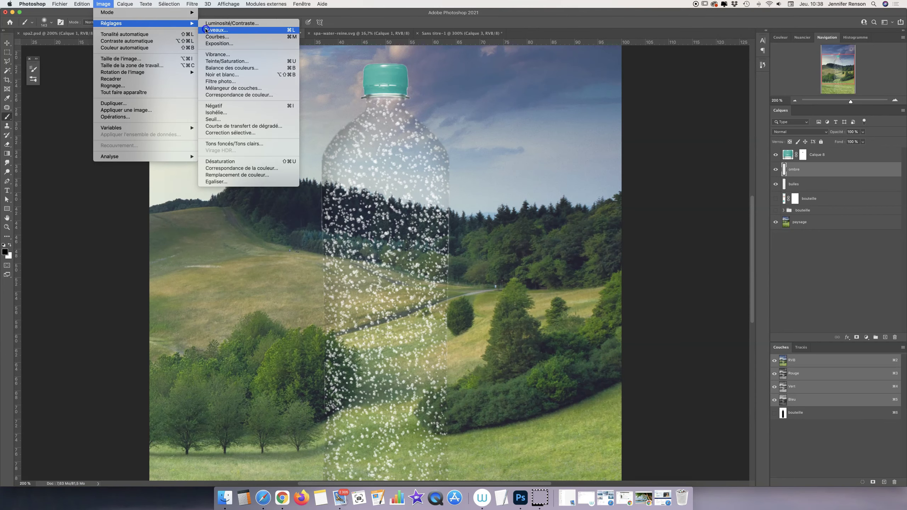
pyautogui.click(230, 133)
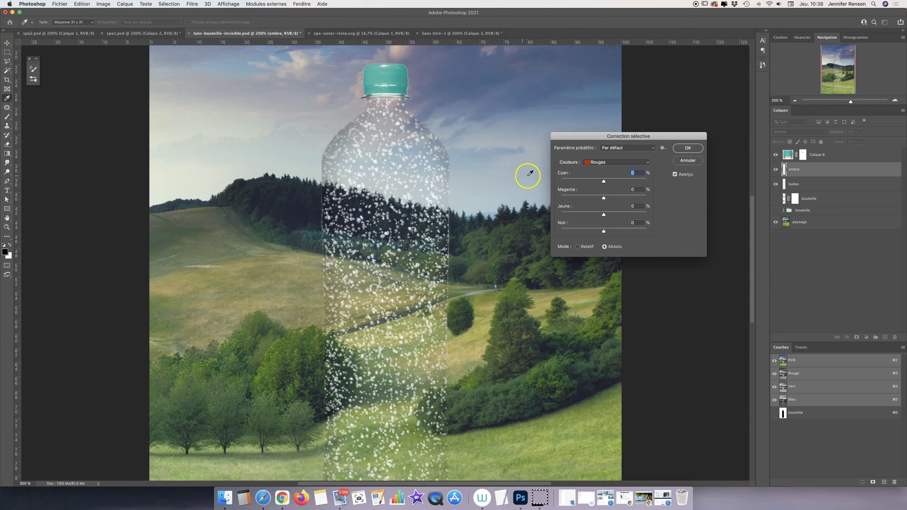
pyautogui.click(608, 162)
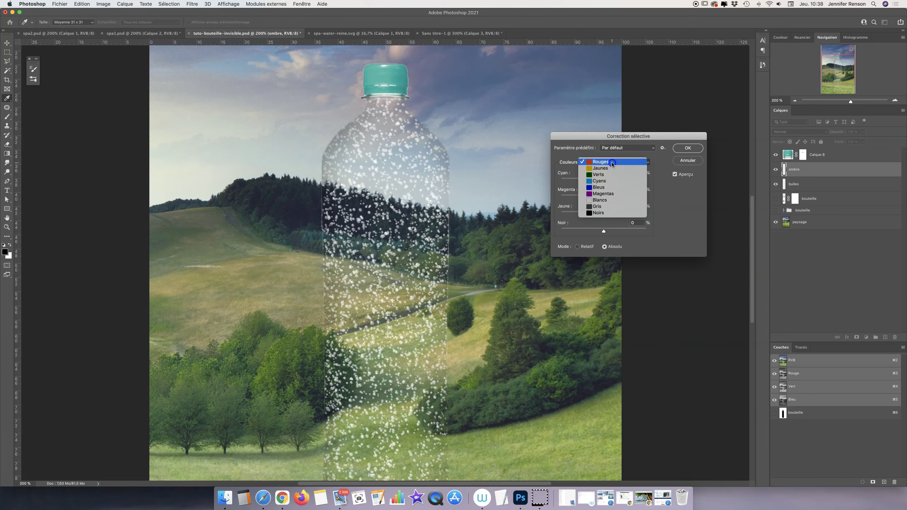
pyautogui.click(604, 213)
pyautogui.moveTo(604, 182); pyautogui.dragTo(599, 183)
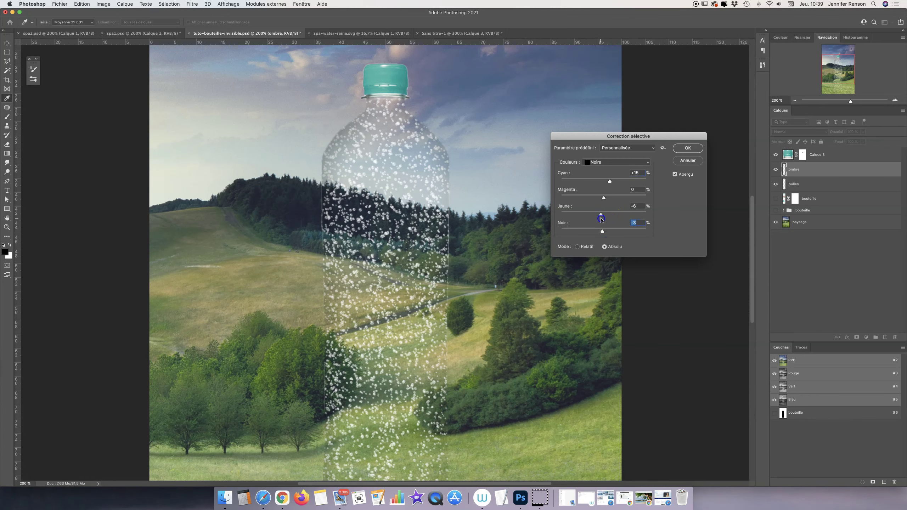
pyautogui.click(604, 198)
pyautogui.press('super+minus')
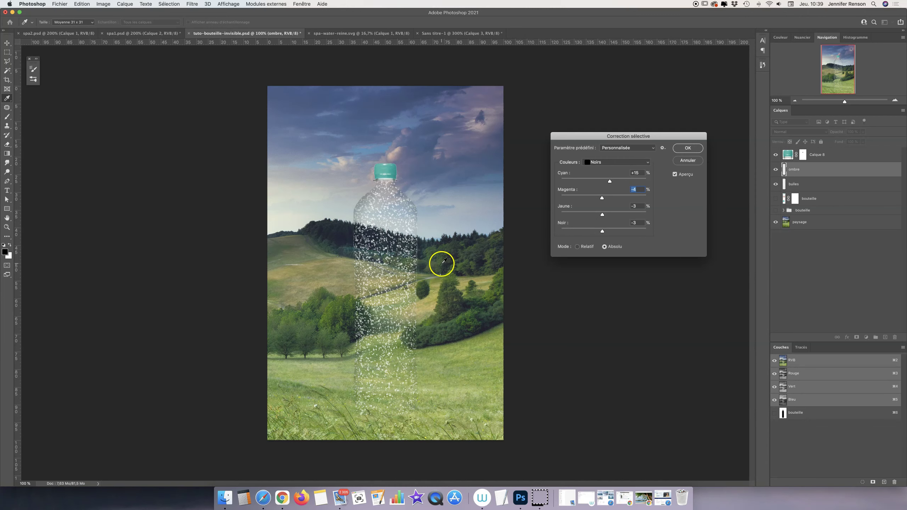
pyautogui.click(687, 148)
# - Replace the bulles layer's mask with a fresh one, after glancing at the reference poster
pyautogui.click(798, 184)
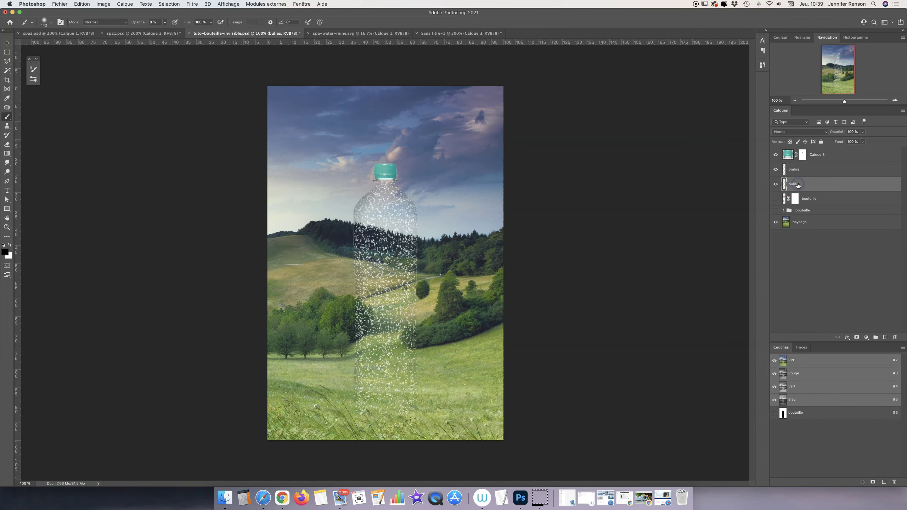
pyautogui.click(857, 337)
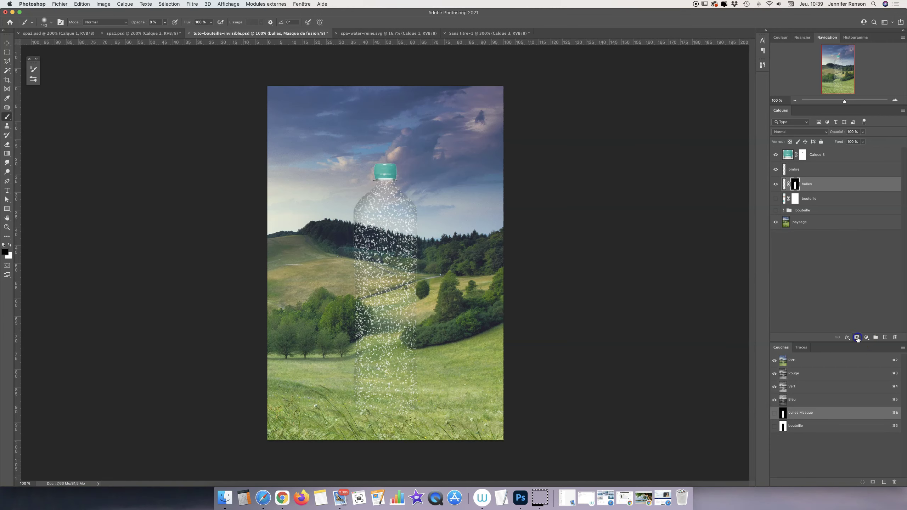
pyautogui.press('super+z')
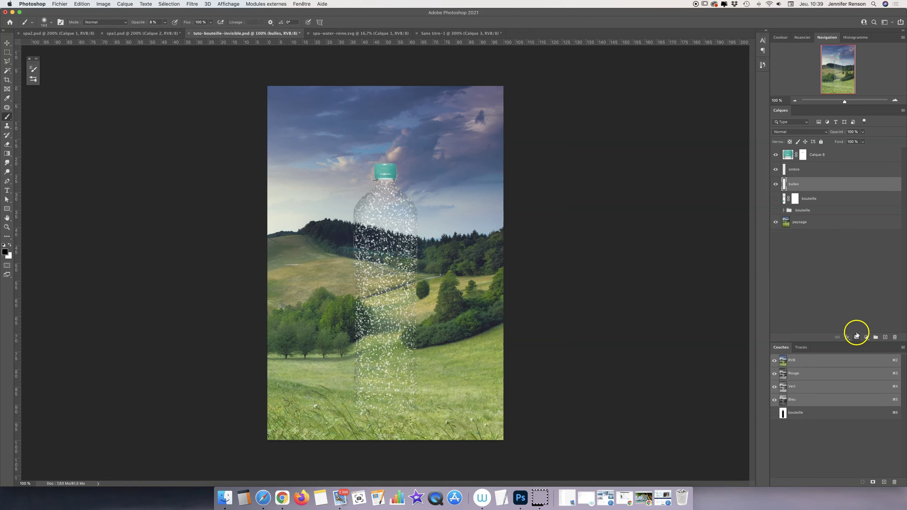
pyautogui.click(857, 338)
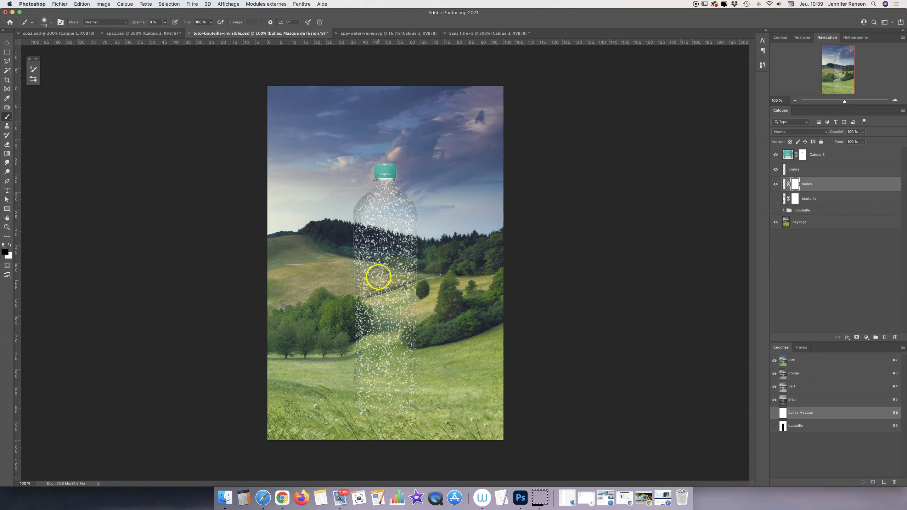
pyautogui.click(123, 32)
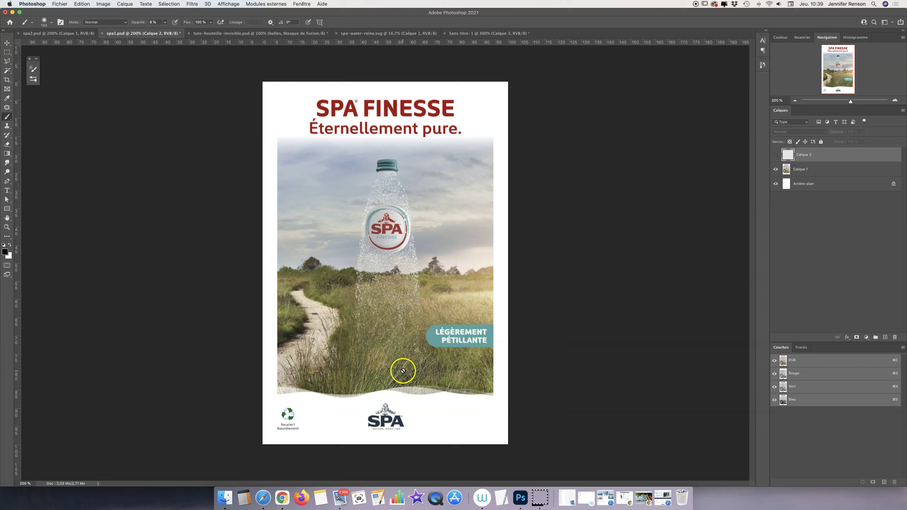
pyautogui.click(274, 33)
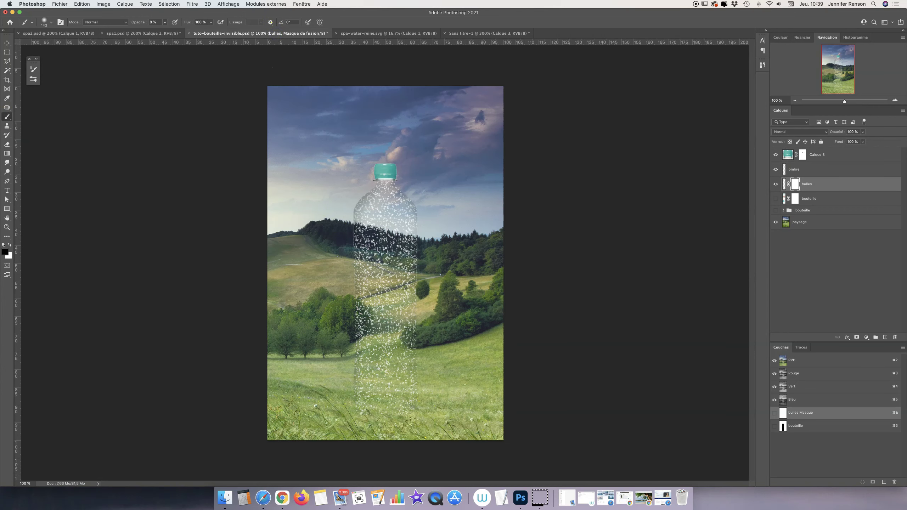
# - Set up the Gradient tool with its far-end stop at 0% opacity
pyautogui.click(7, 154)
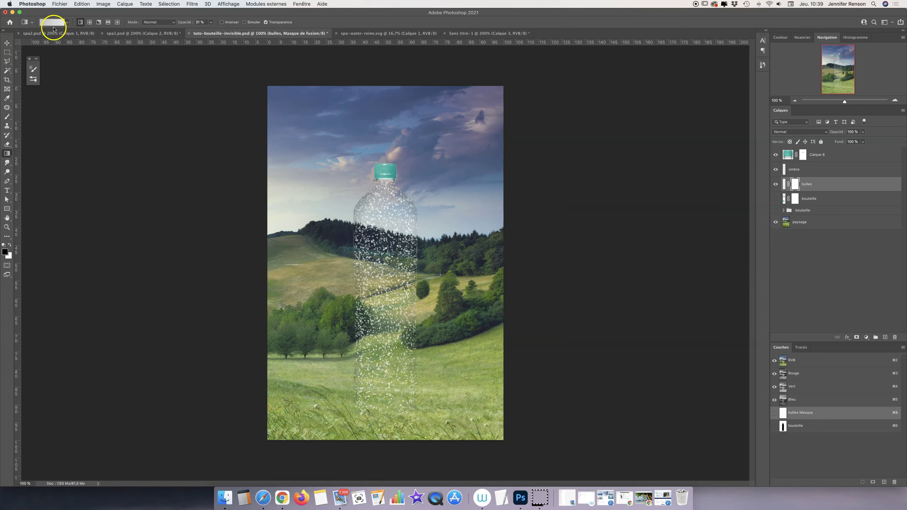
pyautogui.click(51, 22)
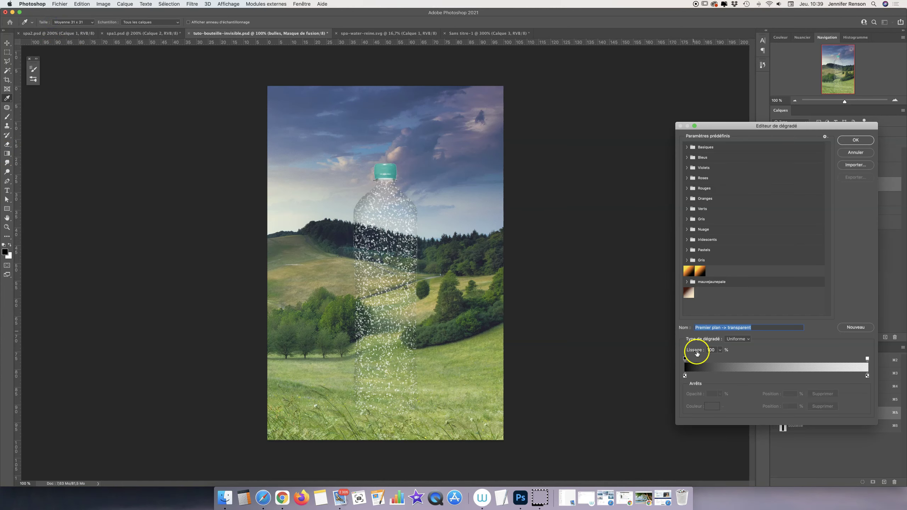
pyautogui.click(868, 376)
pyautogui.click(868, 359)
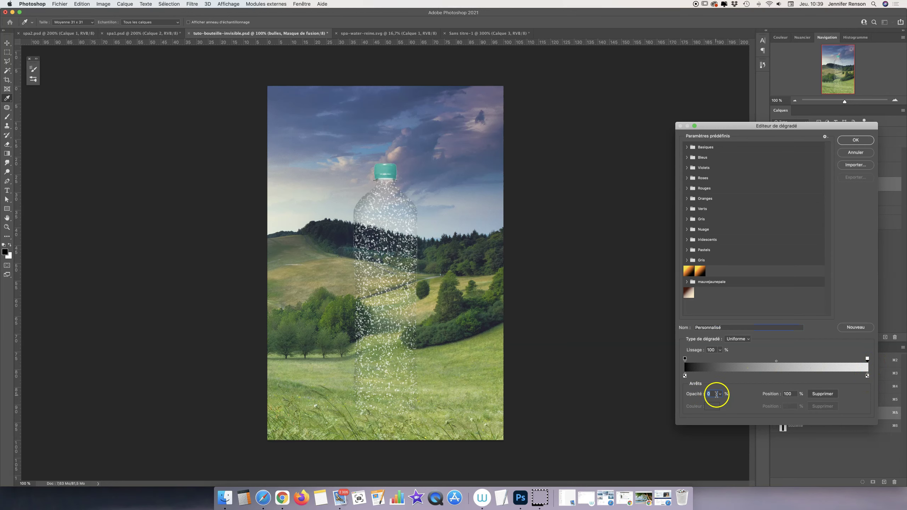
pyautogui.click(850, 143)
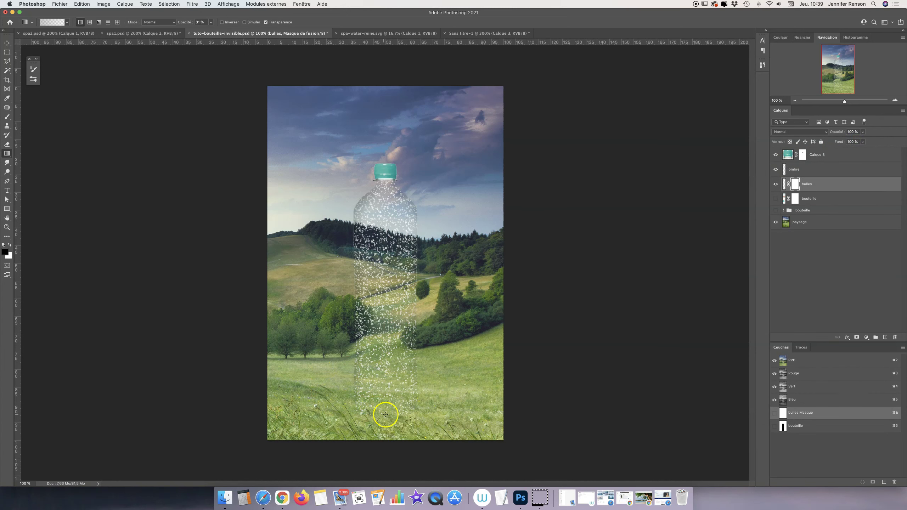
# - Draw the gradient upward from the bottle base to fade the bubbles out
pyautogui.moveTo(387, 416); pyautogui.dragTo(380, 311)
pyautogui.moveTo(384, 415)
pyautogui.mouseDown()
pyautogui.moveTo(385, 338)
pyautogui.moveTo(381, 371)
pyautogui.mouseUp()
pyautogui.moveTo(384, 425); pyautogui.dragTo(386, 365)
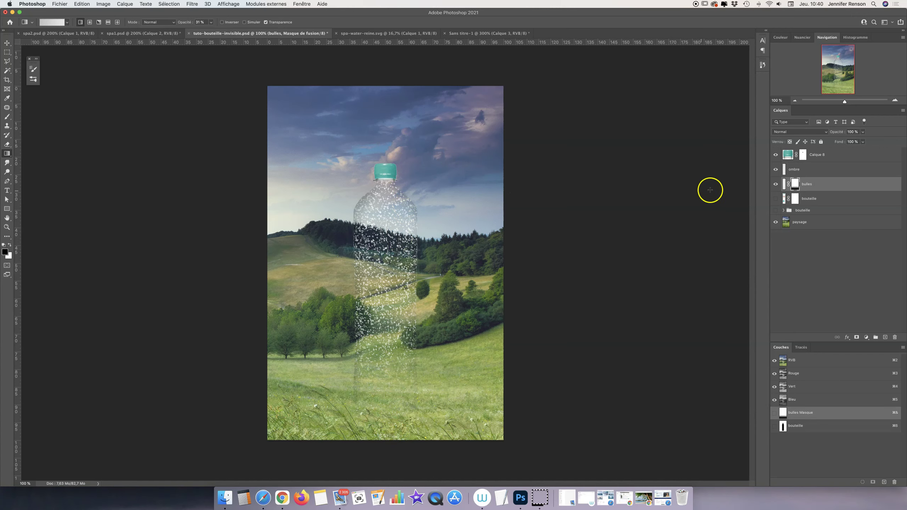
pyautogui.click(796, 171)
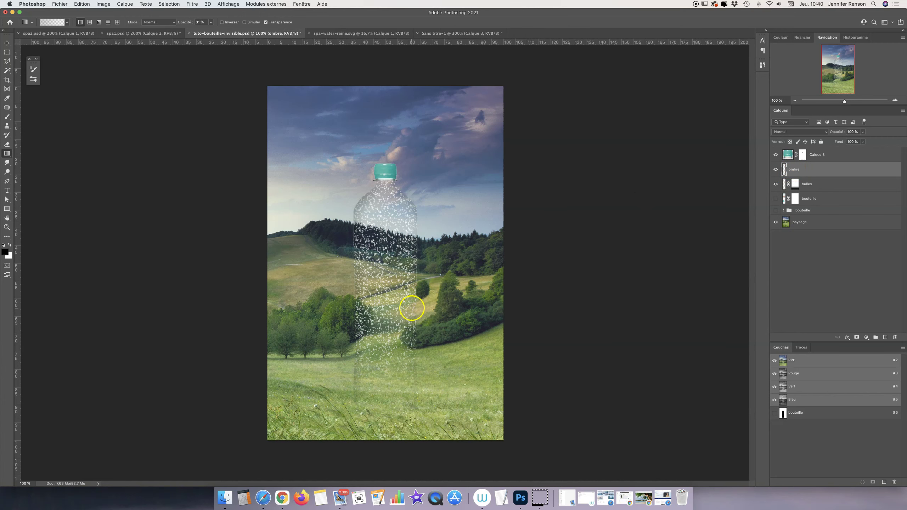
# - Add a layer mask to the ombre layer and zoom in on the bottle's lower half
pyautogui.click(857, 338)
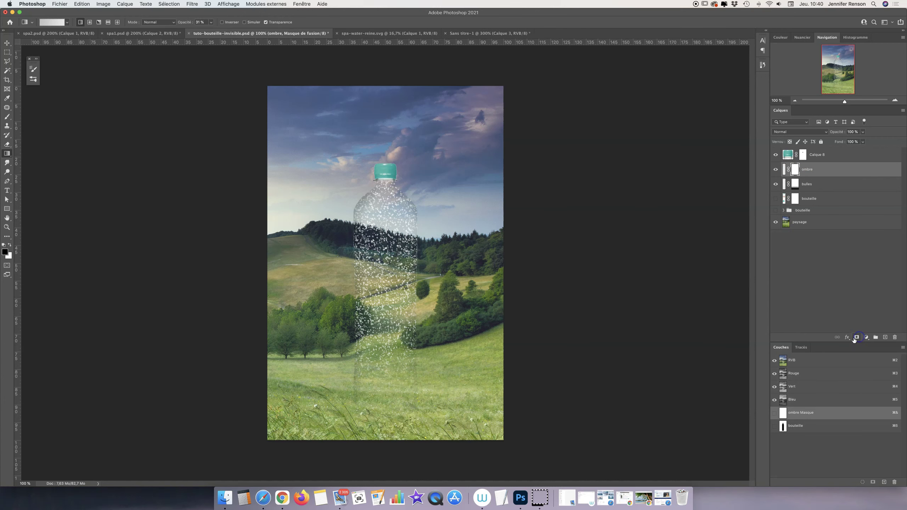
pyautogui.press('super+plus')
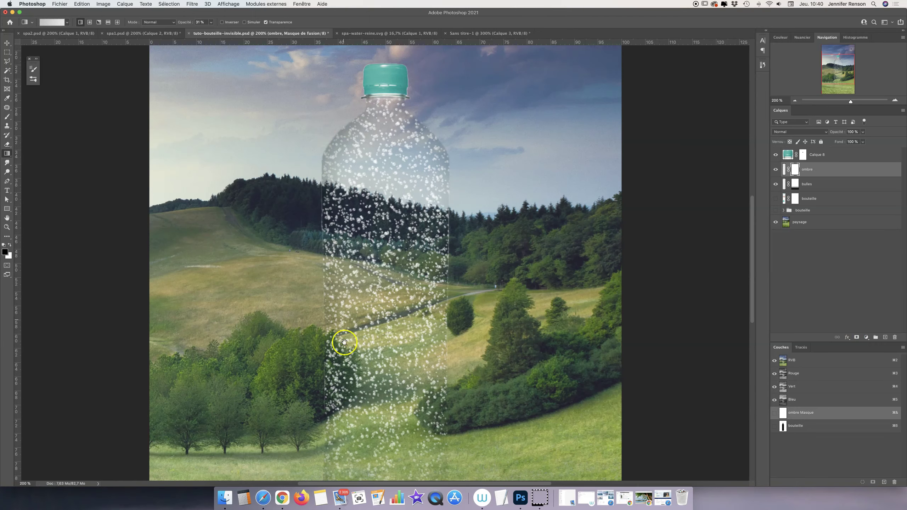
pyautogui.moveTo(347, 334); pyautogui.dragTo(336, 177)
pyautogui.scroll(-3, 336, 177)
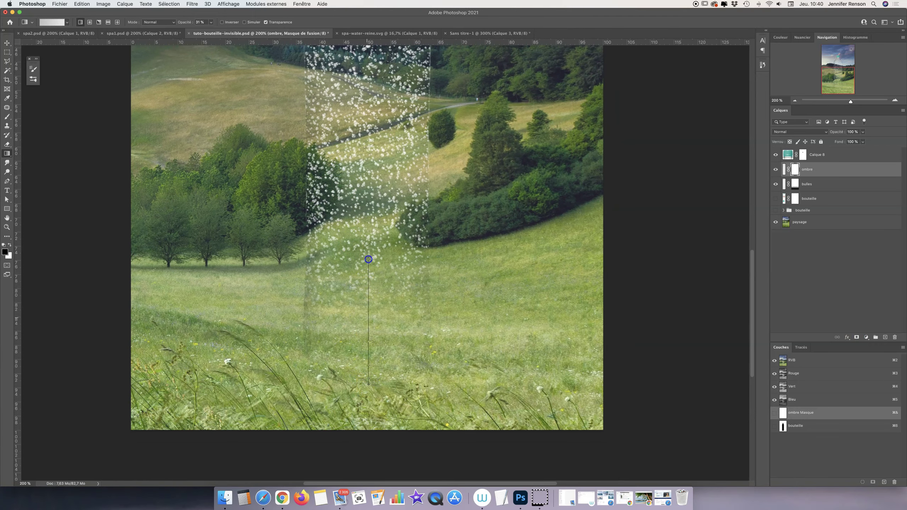
# - Drag gradients upward from the bottle base to fade out the ombre shading
pyautogui.moveTo(367, 365); pyautogui.dragTo(363, 275)
pyautogui.moveTo(365, 376); pyautogui.dragTo(364, 256)
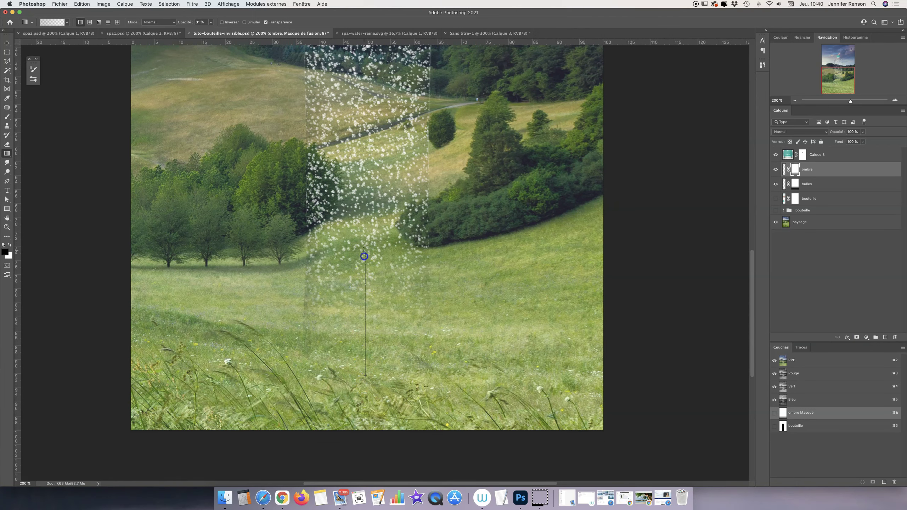
pyautogui.moveTo(365, 375); pyautogui.dragTo(363, 297)
pyautogui.moveTo(368, 368); pyautogui.dragTo(365, 278)
pyautogui.moveTo(363, 375); pyautogui.dragTo(367, 297)
pyautogui.press('cmd+minus')
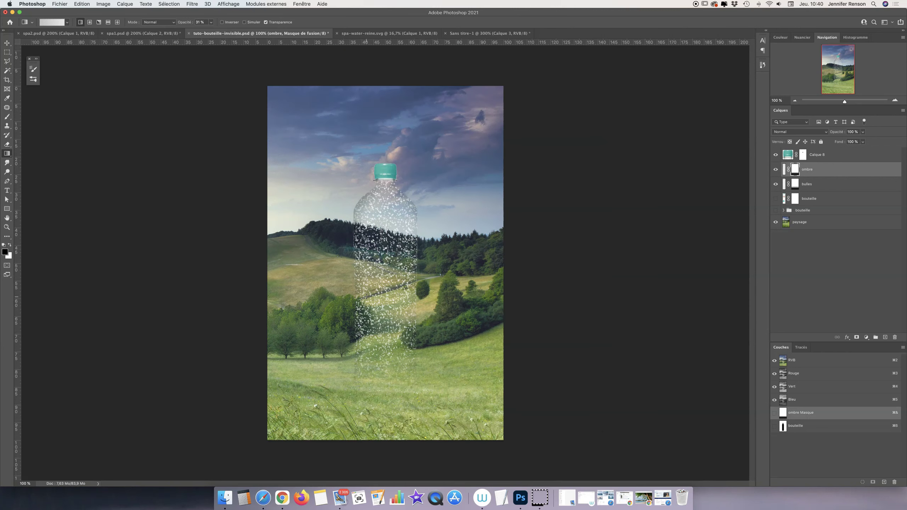
pyautogui.press('cmd+plus')
pyautogui.press('cmd+plus')
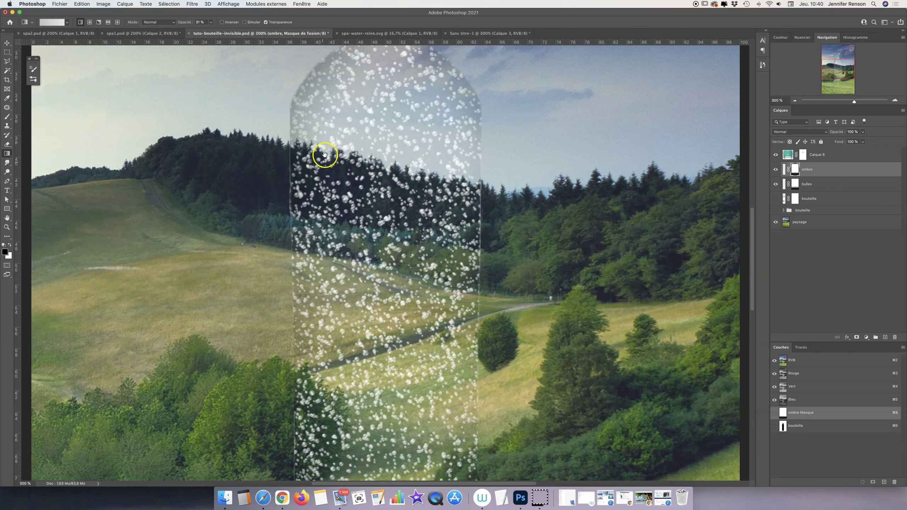
pyautogui.moveTo(324, 154); pyautogui.dragTo(336, 241)
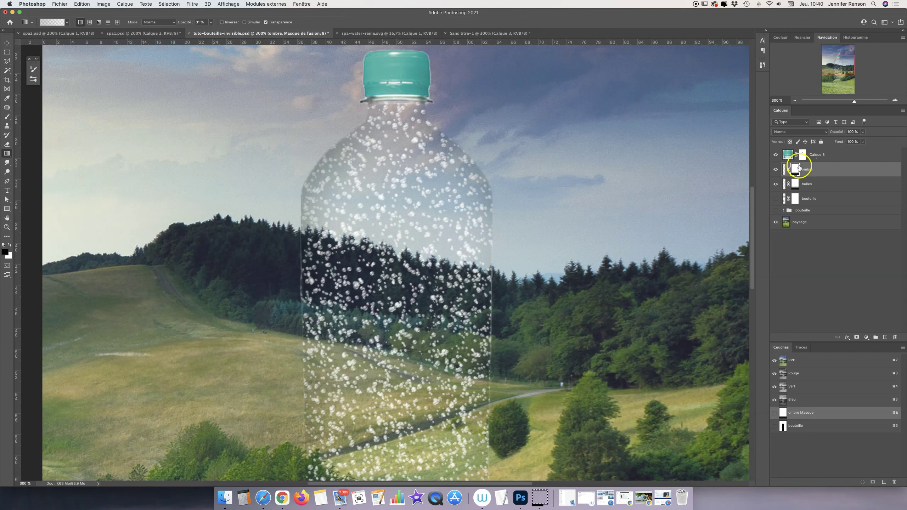
# - Prepare a small brush at 100% opacity on the bulles layer mask
pyautogui.click(795, 184)
pyautogui.press('b')
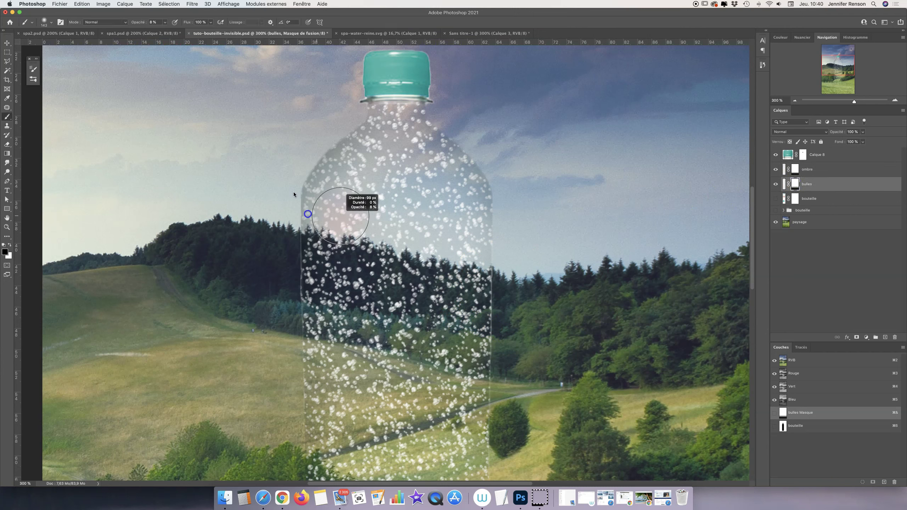
pyautogui.click(164, 22)
pyautogui.moveTo(166, 30); pyautogui.dragTo(197, 30)
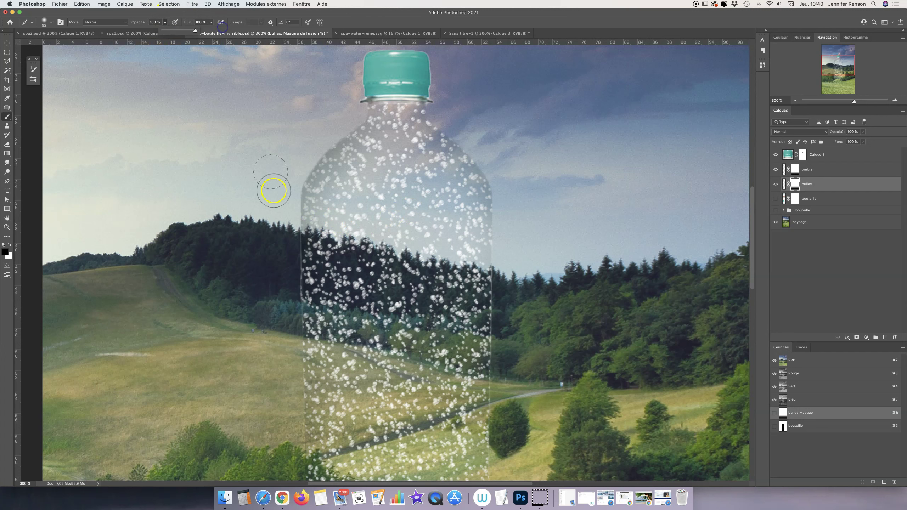
pyautogui.moveTo(299, 216); pyautogui.dragTo(274, 215)
pyautogui.click(294, 248)
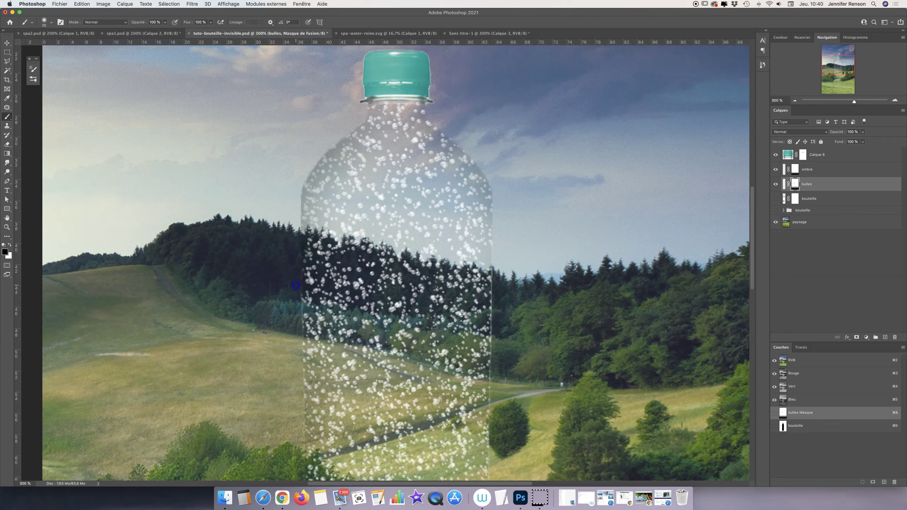
pyautogui.click(297, 353)
pyautogui.scroll(-5, 304, 360)
pyautogui.moveTo(297, 293); pyautogui.dragTo(289, 293)
pyautogui.click(303, 308)
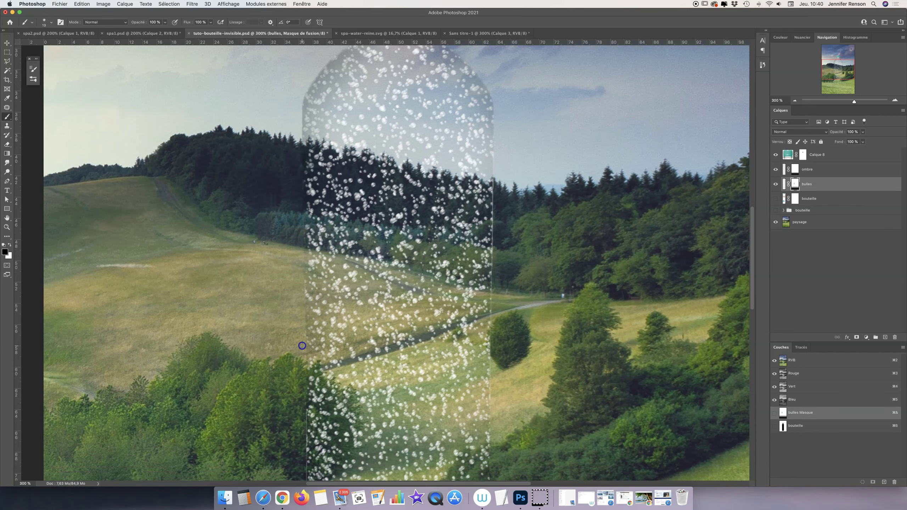
pyautogui.scroll(-5, 303, 362)
pyautogui.click(307, 304)
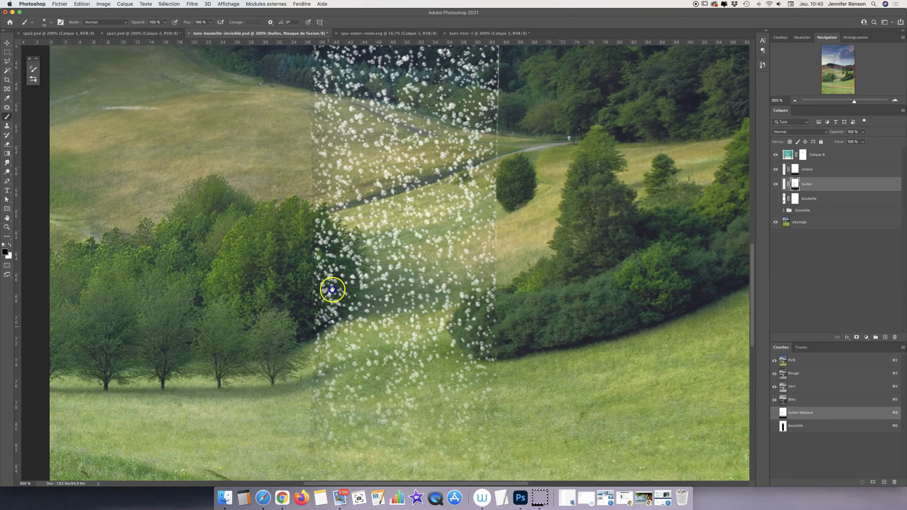
# - Paint out the bubbles at the bottle top while the teal cap layer is hidden
pyautogui.moveTo(308, 377); pyautogui.dragTo(320, 257)
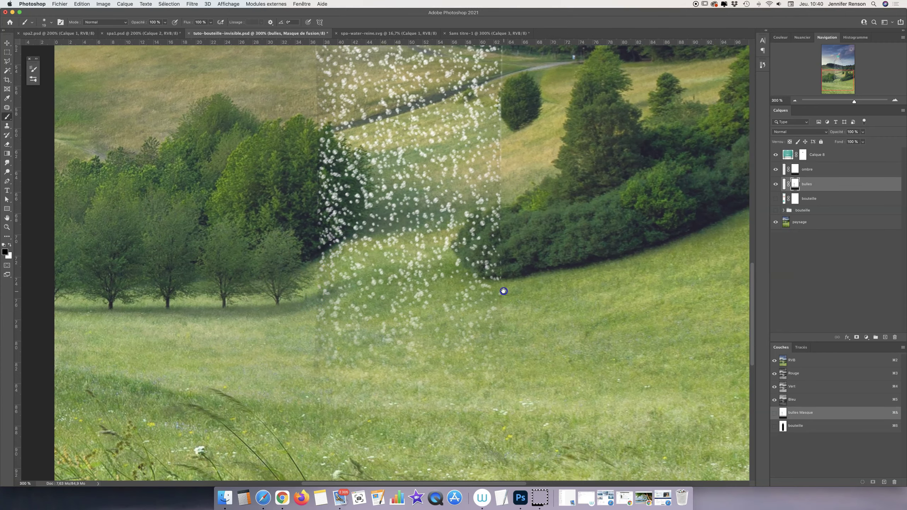
pyautogui.moveTo(504, 291); pyautogui.dragTo(474, 331)
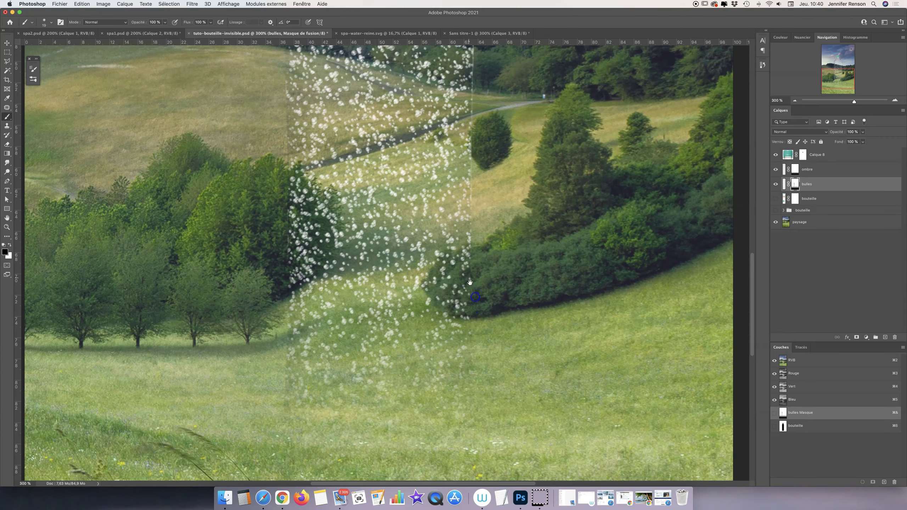
pyautogui.moveTo(470, 282); pyautogui.dragTo(439, 339)
pyautogui.click(444, 278)
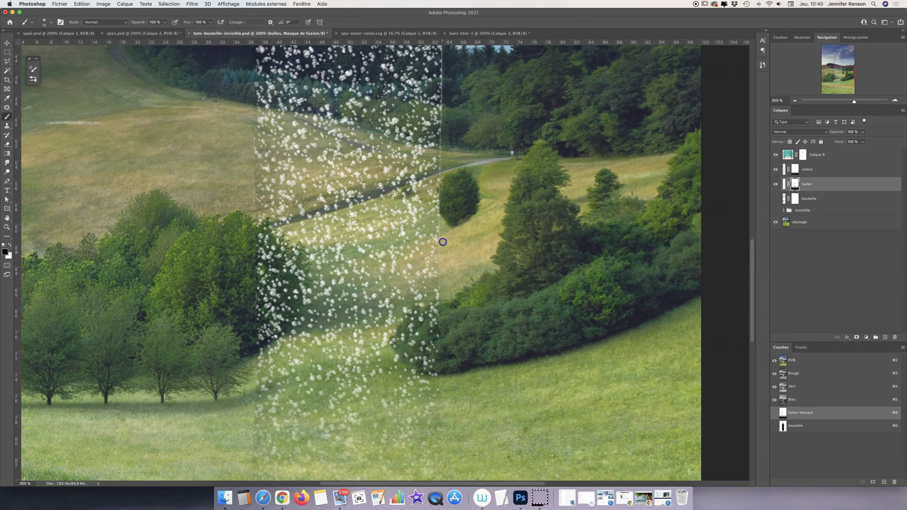
pyautogui.click(445, 170)
pyautogui.moveTo(440, 115); pyautogui.dragTo(411, 254)
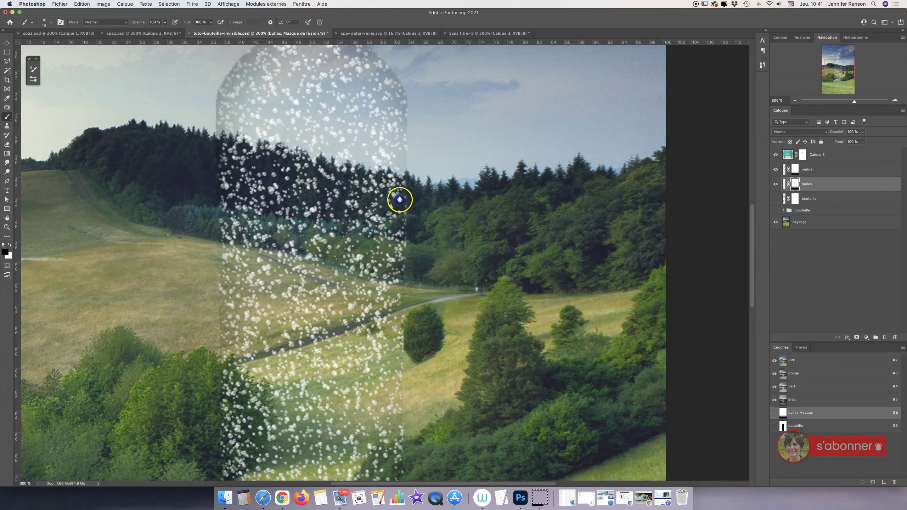
pyautogui.moveTo(410, 155); pyautogui.dragTo(404, 235)
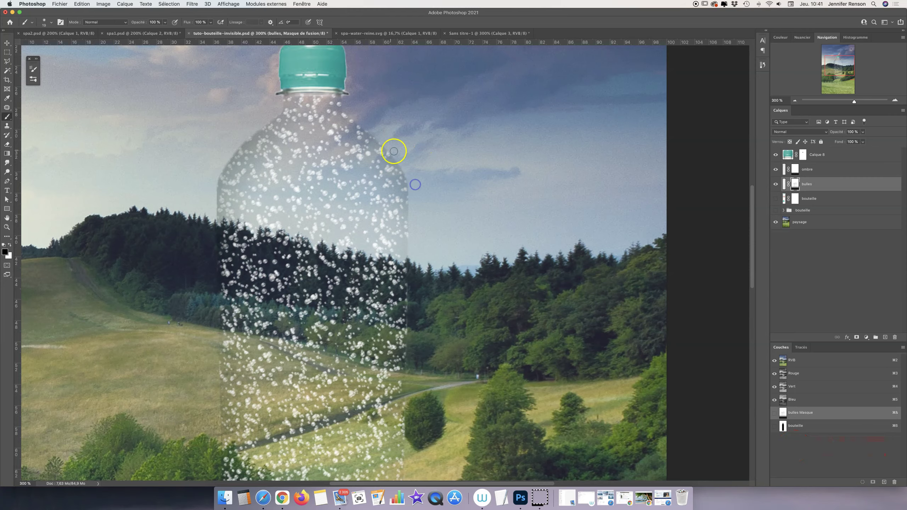
pyautogui.moveTo(316, 186); pyautogui.dragTo(345, 242)
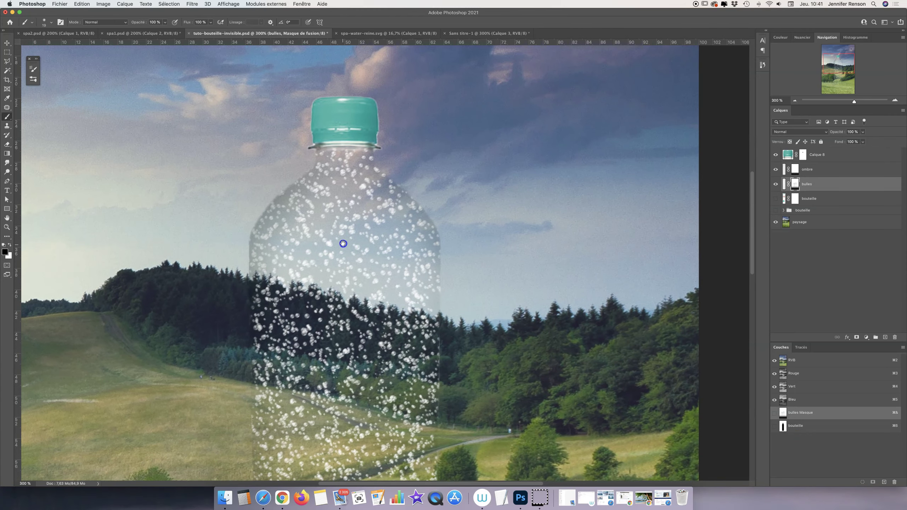
pyautogui.click(777, 155)
pyautogui.moveTo(334, 137); pyautogui.dragTo(339, 138)
pyautogui.moveTo(335, 100)
pyautogui.mouseDown()
pyautogui.moveTo(337, 118)
pyautogui.moveTo(377, 118)
pyautogui.moveTo(360, 107)
pyautogui.moveTo(384, 131)
pyautogui.moveTo(341, 134)
pyautogui.mouseUp()
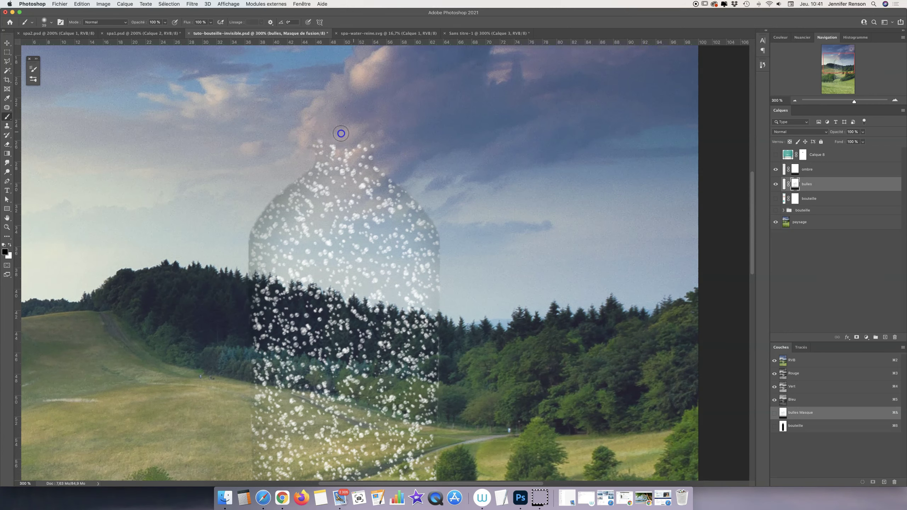
pyautogui.click(776, 155)
pyautogui.press('super+minus')
pyautogui.press('super+minus')
pyautogui.press('super+minus')
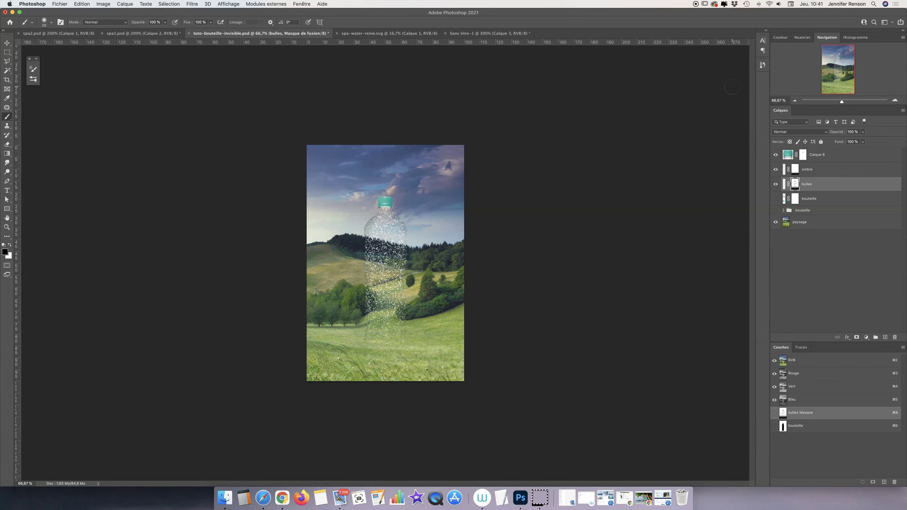
# - Bring up the SPA logo document and the Worldvectorlogo site in Safari
pyautogui.click(362, 33)
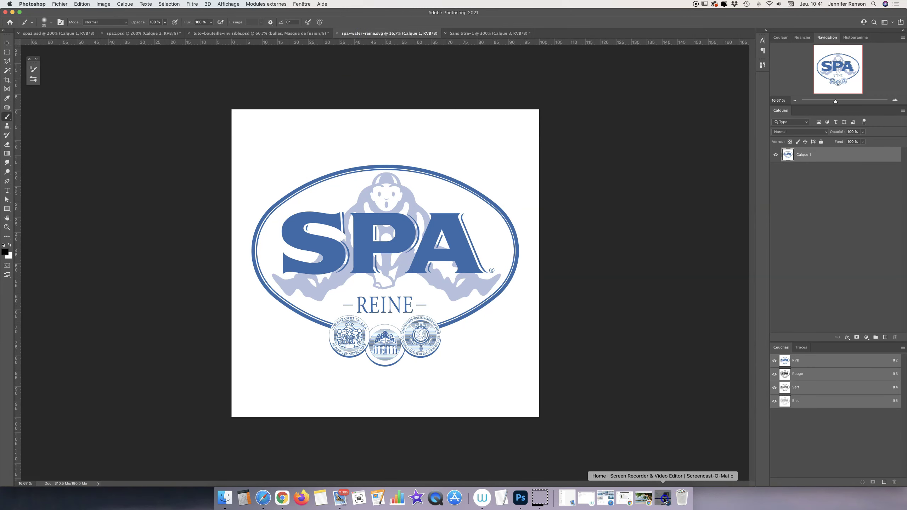
pyautogui.click(664, 498)
pyautogui.click(531, 25)
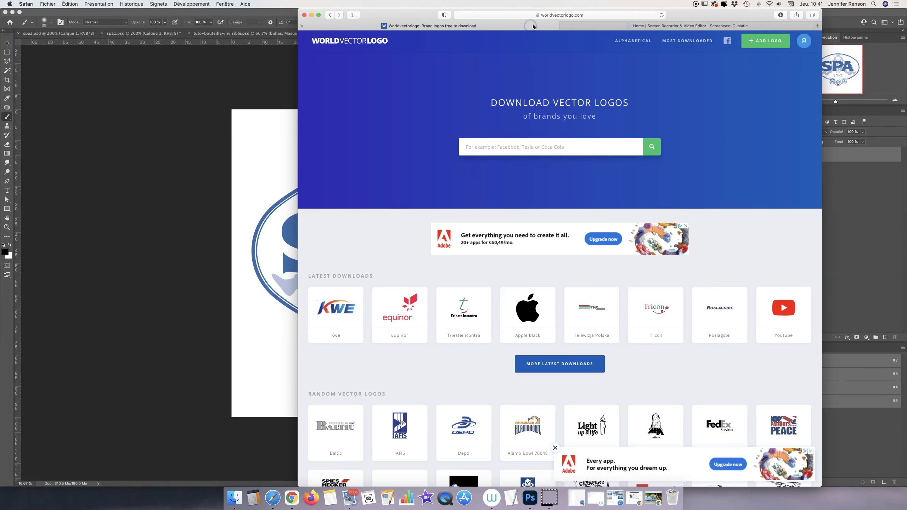
# - Scroll the Worldvectorlogo page, then minimize Safari to the Dock
pyautogui.click(574, 16)
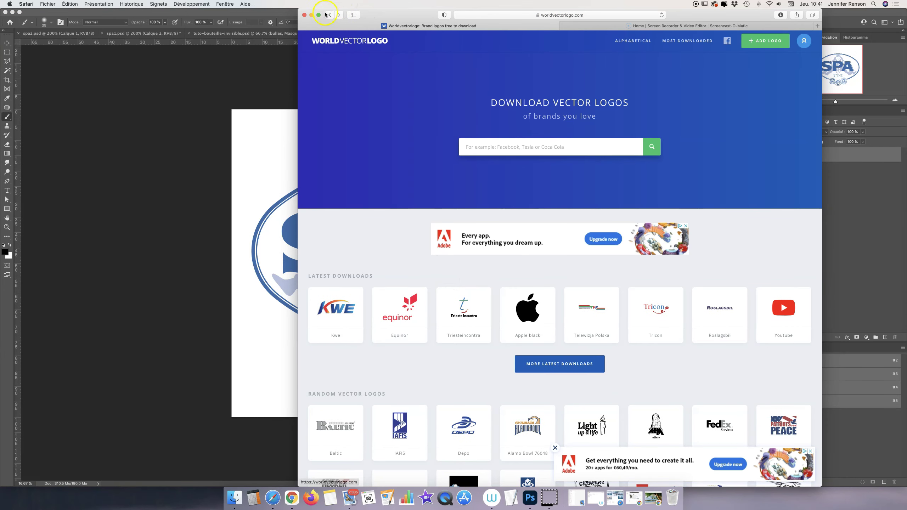
pyautogui.scroll(-3, 339, 122)
pyautogui.click(340, 95)
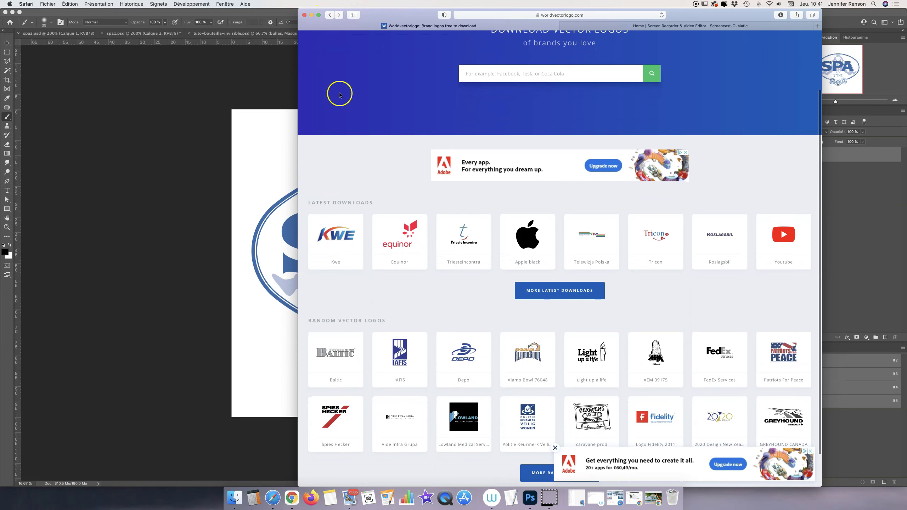
pyautogui.click(312, 15)
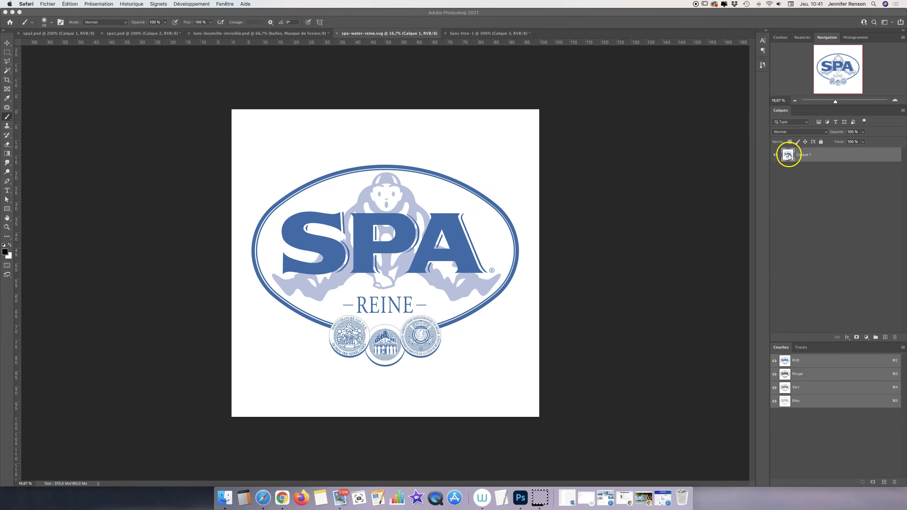
# - Copy the whole SPA logo into the poster above Calque 8, scaled into the top-left corner
pyautogui.click(813, 156)
pyautogui.press('super+a')
pyautogui.press('super+c')
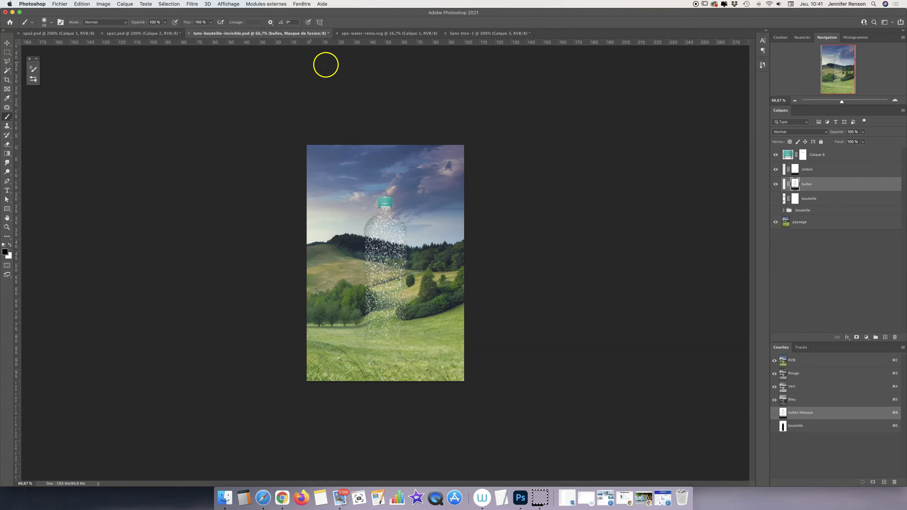
pyautogui.click(850, 156)
pyautogui.press('super+v')
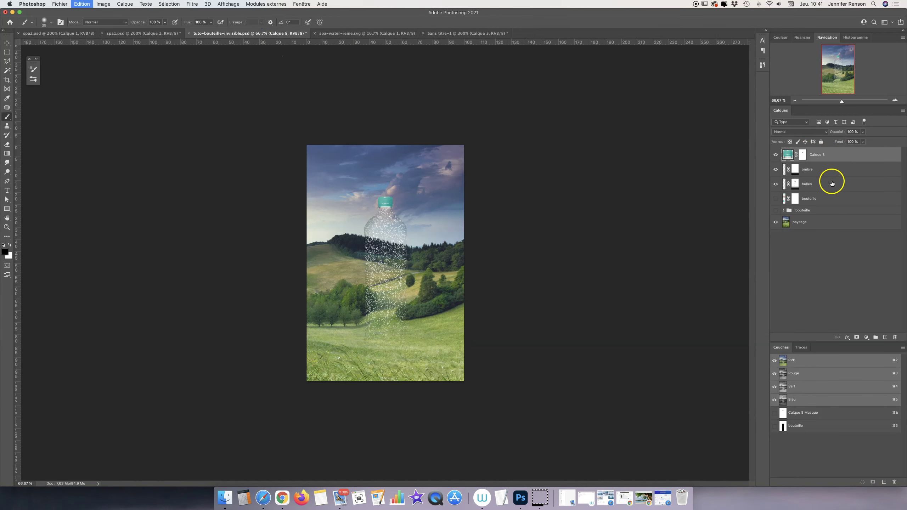
pyautogui.press('super+t')
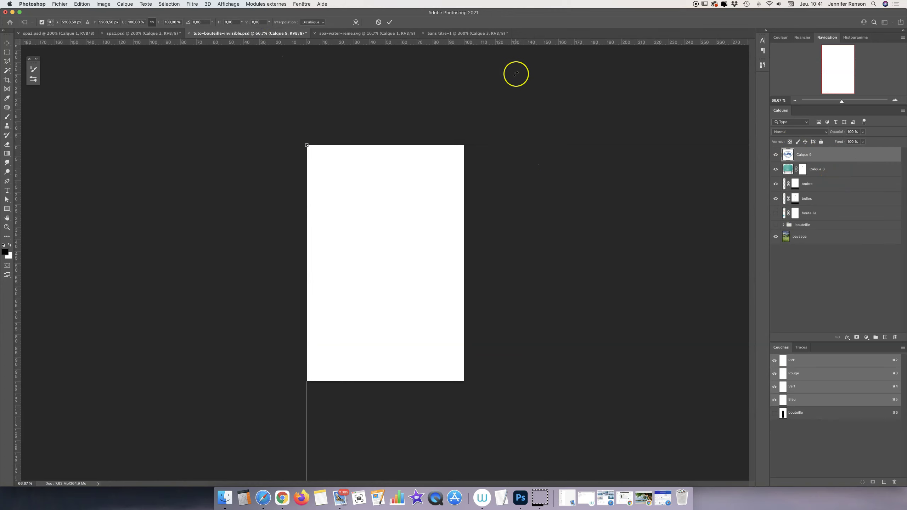
pyautogui.press('super+minus')
pyautogui.press('super+minus')
pyautogui.press('super+minus')
pyautogui.press('super+minus')
pyautogui.press('super+minus')
pyautogui.press('super+minus')
pyautogui.moveTo(531, 403)
pyautogui.mouseDown()
pyautogui.moveTo(373, 280)
pyautogui.moveTo(373, 265)
pyautogui.mouseUp()
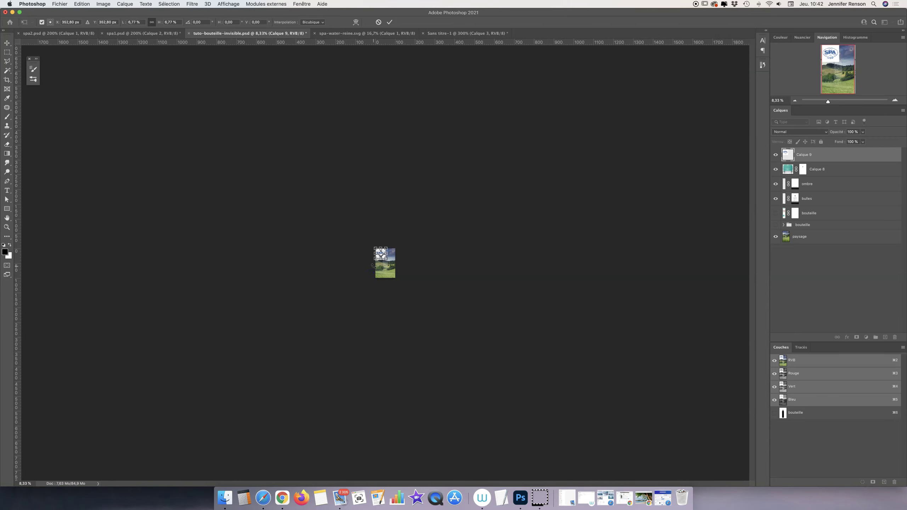
pyautogui.press('Return')
pyautogui.press('super+plus')
# - Magic Wand the white background around the logo and invert the selection
pyautogui.press('super+plus')
pyautogui.press('super+plus')
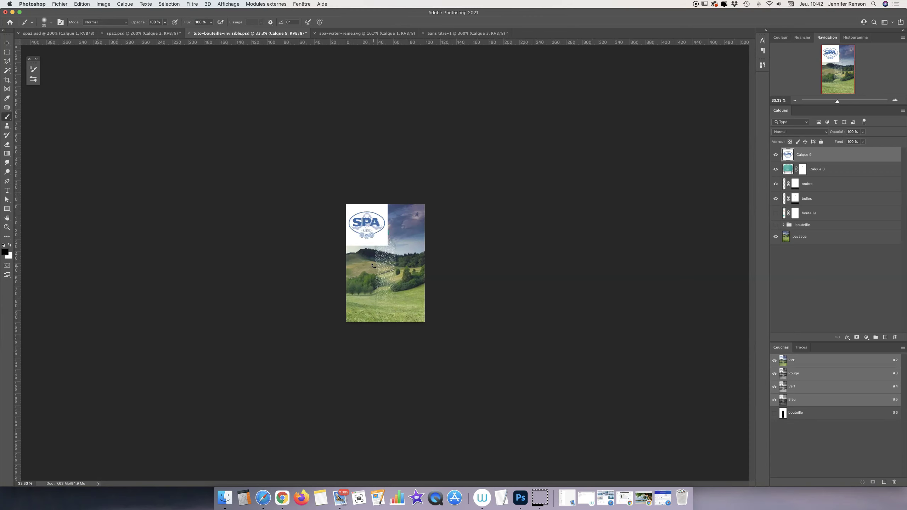
pyautogui.press('super+plus')
pyautogui.press('super+plus')
pyautogui.press('super+plus')
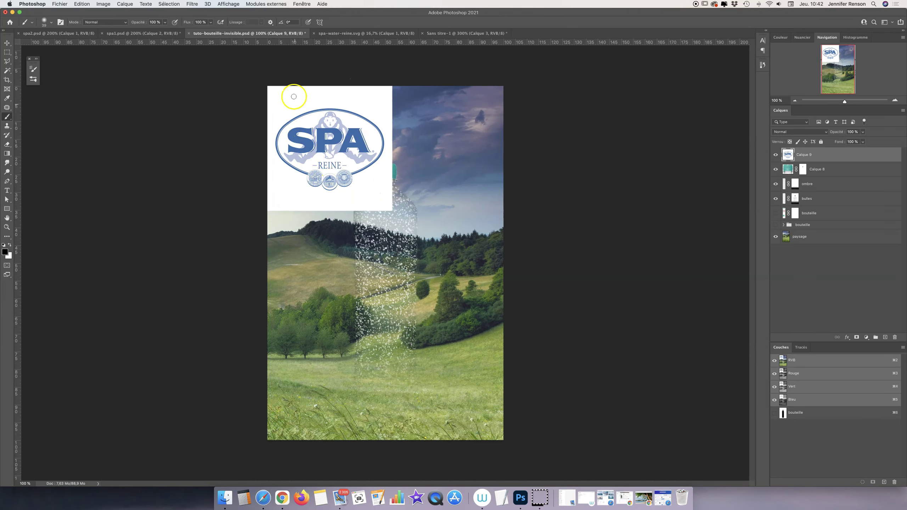
pyautogui.click(7, 72)
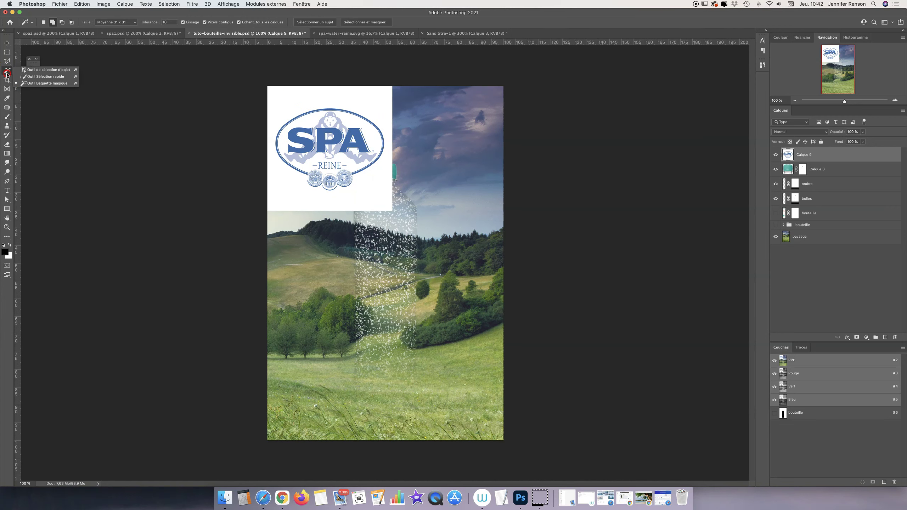
pyautogui.click(25, 84)
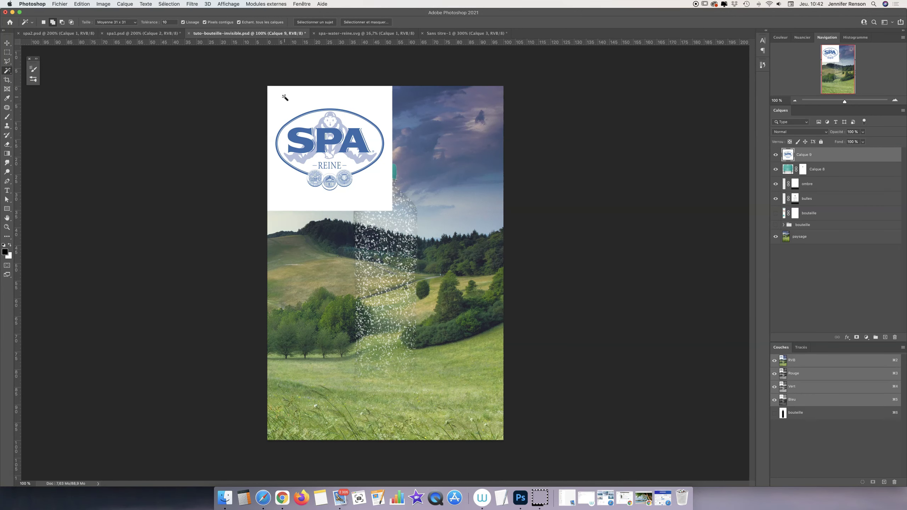
pyautogui.click(314, 99)
pyautogui.click(173, 4)
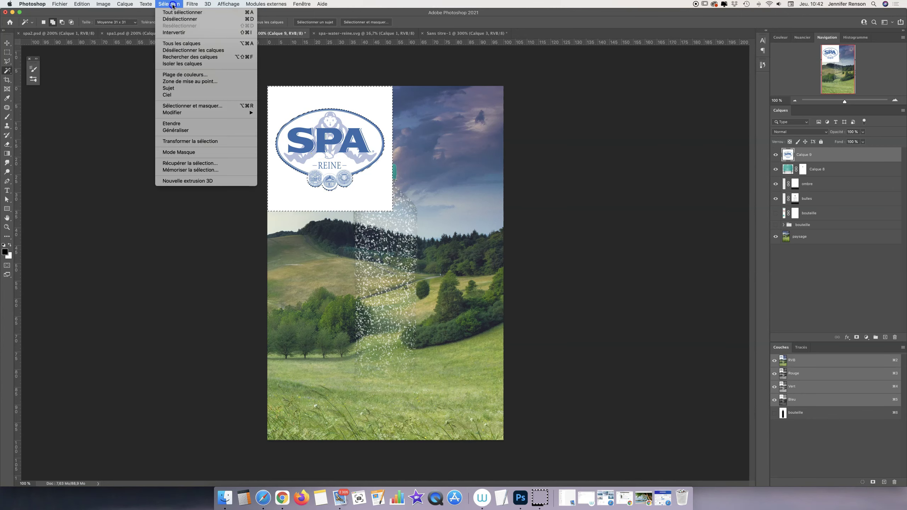
pyautogui.click(174, 32)
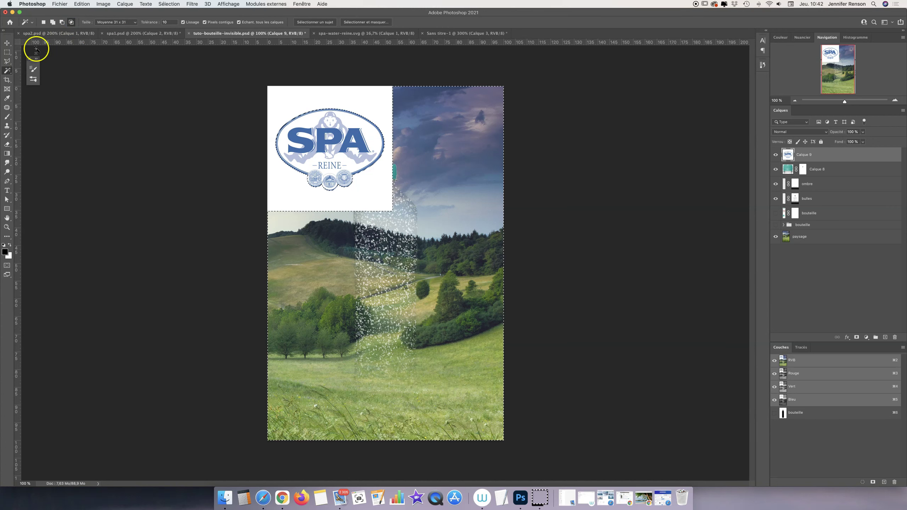
# - Draw then clear a rectangular selection over the logo, and paste the cut-out logo
pyautogui.click(7, 52)
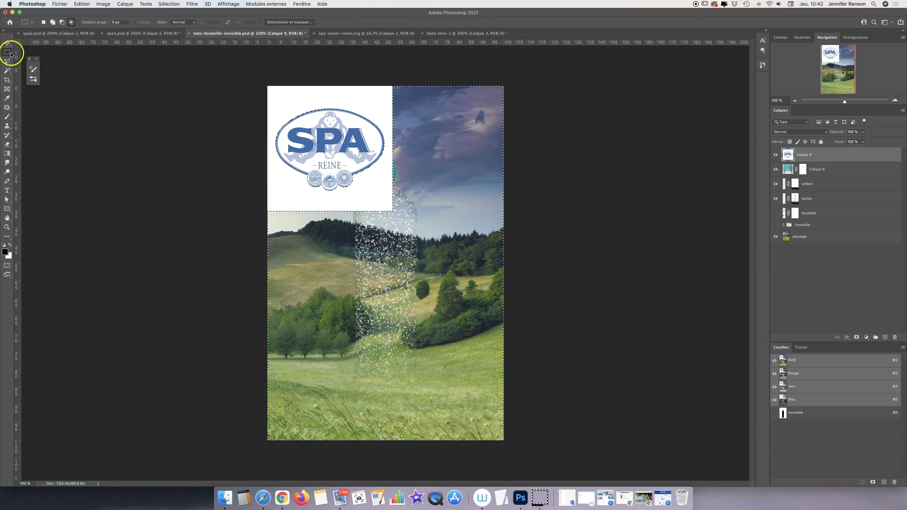
pyautogui.moveTo(272, 95); pyautogui.dragTo(387, 199)
pyautogui.click(389, 227)
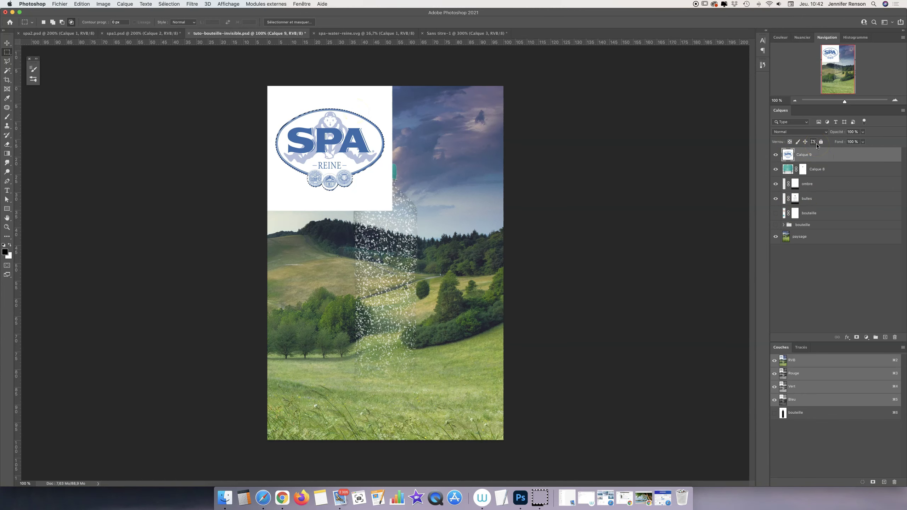
pyautogui.press('super+v')
# - Delete the white-backed logo layer Calque 9, undoing an accidental bottle-cap move
pyautogui.click(844, 170)
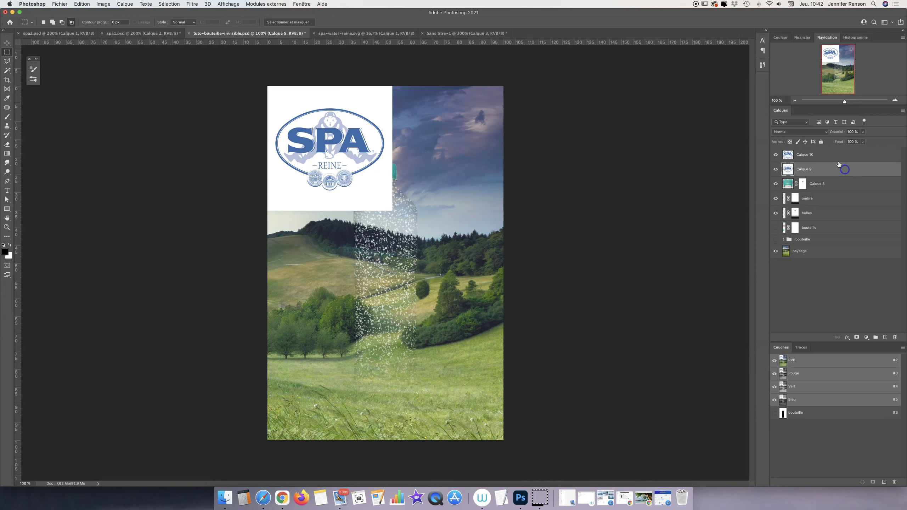
pyautogui.press('Delete')
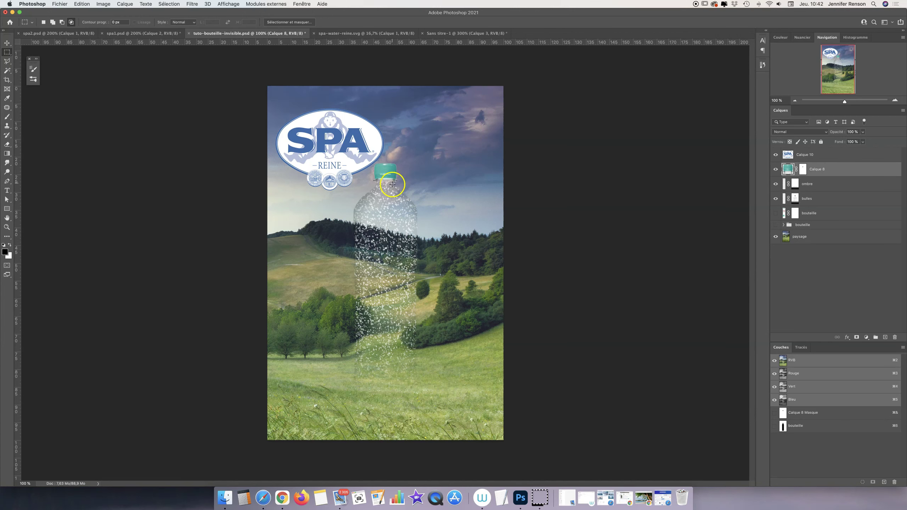
pyautogui.press('v')
pyautogui.moveTo(351, 157); pyautogui.dragTo(365, 200)
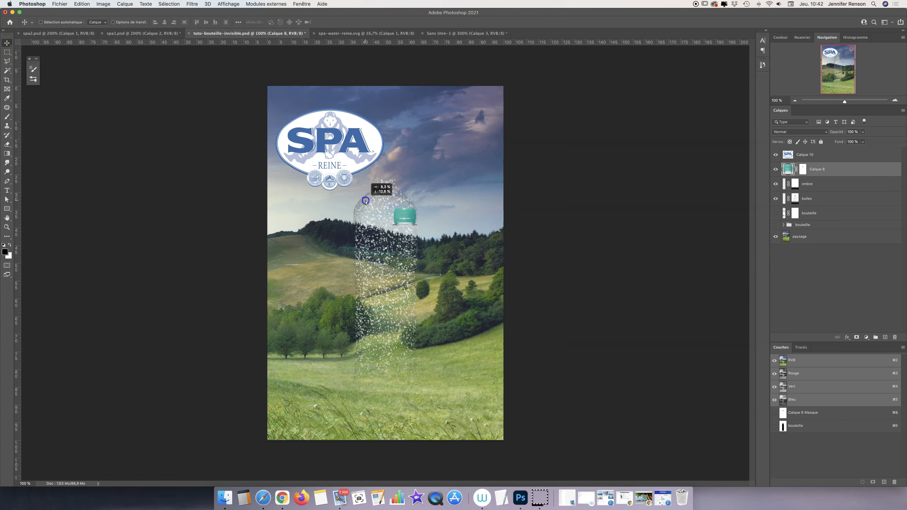
pyautogui.hotkey('ctrl', 'z')
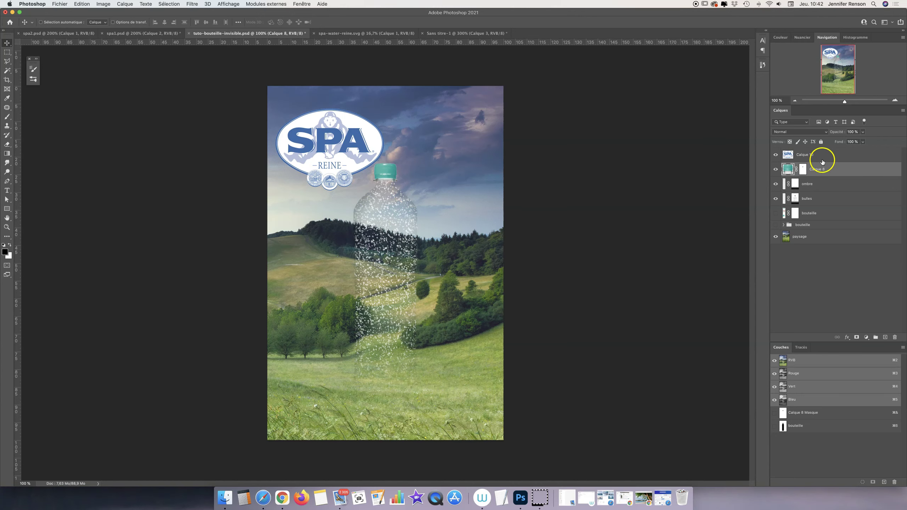
# - Move the Calque 10 logo onto the bottle's middle and scale it to roughly half size
pyautogui.click(827, 156)
pyautogui.moveTo(330, 144); pyautogui.dragTo(389, 269)
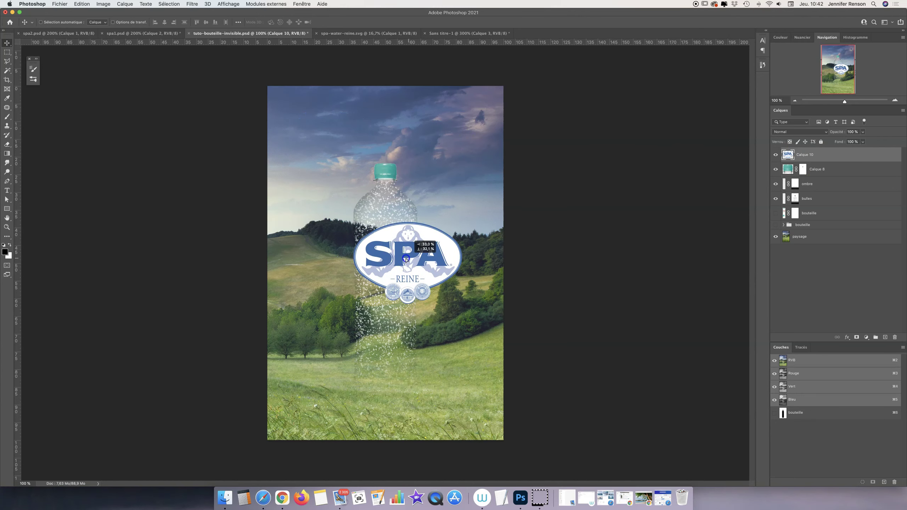
pyautogui.hotkey('ctrl', 't')
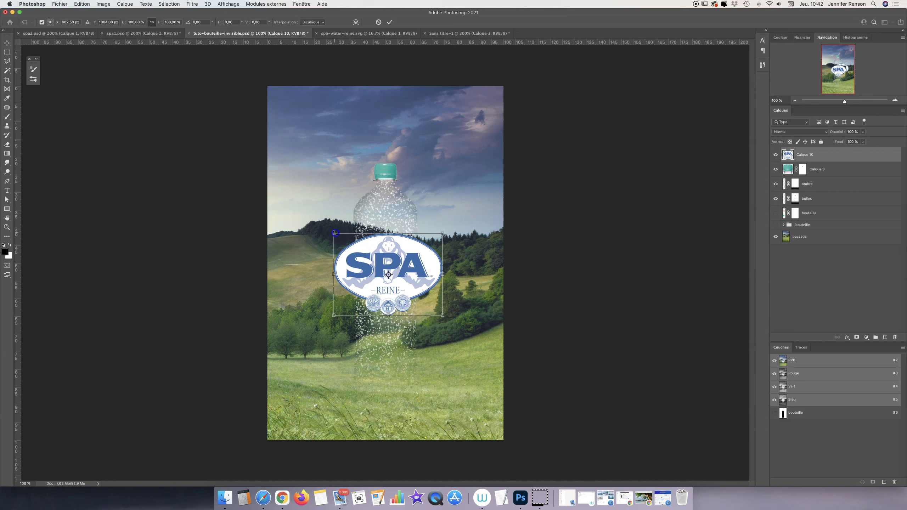
pyautogui.moveTo(340, 230); pyautogui.dragTo(369, 253)
pyautogui.moveTo(442, 314); pyautogui.dragTo(411, 296)
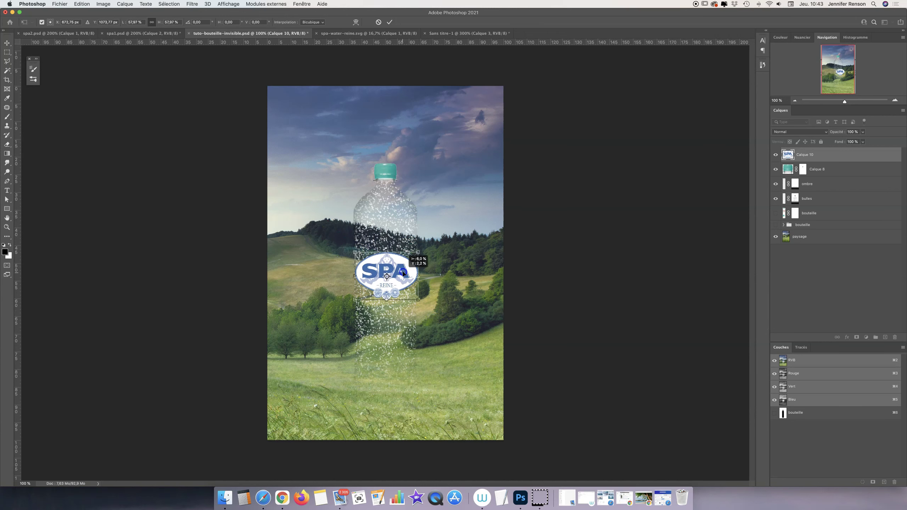
pyautogui.moveTo(355, 253); pyautogui.dragTo(365, 260)
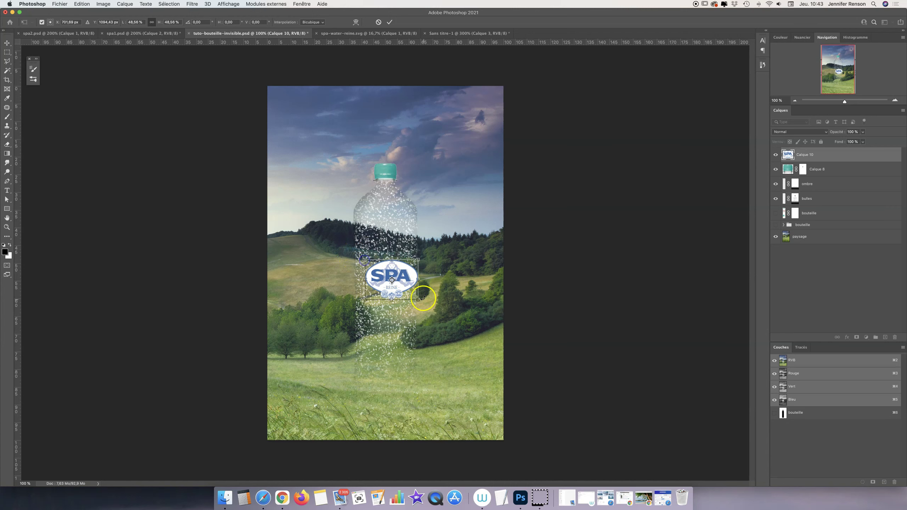
pyautogui.moveTo(419, 301); pyautogui.dragTo(396, 265)
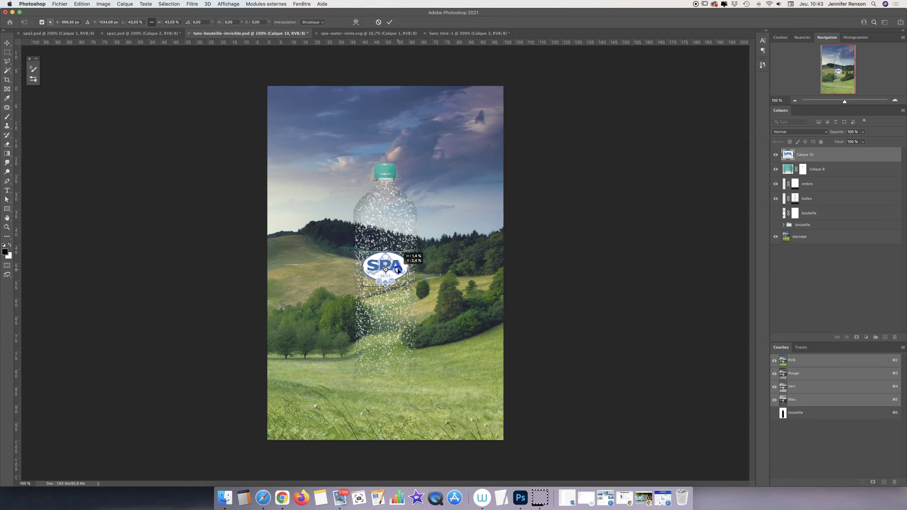
pyautogui.press('super+plus')
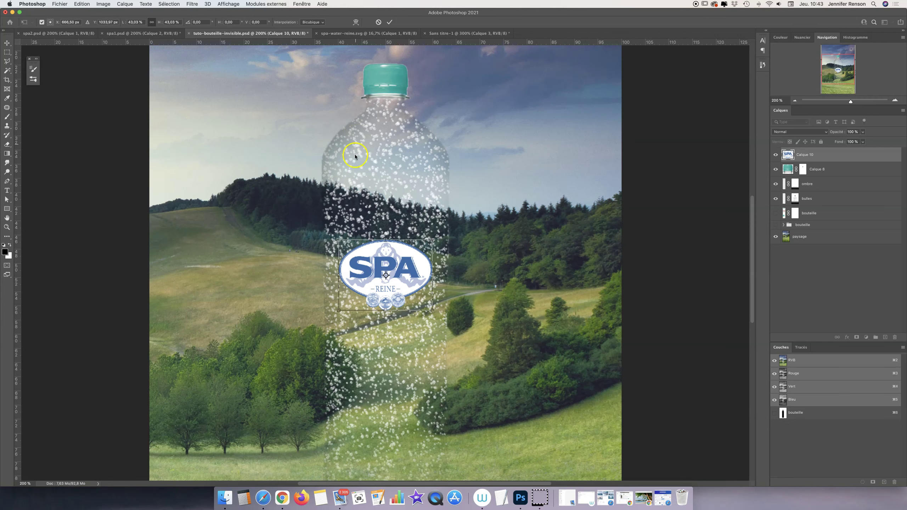
pyautogui.moveTo(339, 240); pyautogui.dragTo(336, 239)
pyautogui.moveTo(432, 238); pyautogui.dragTo(438, 237)
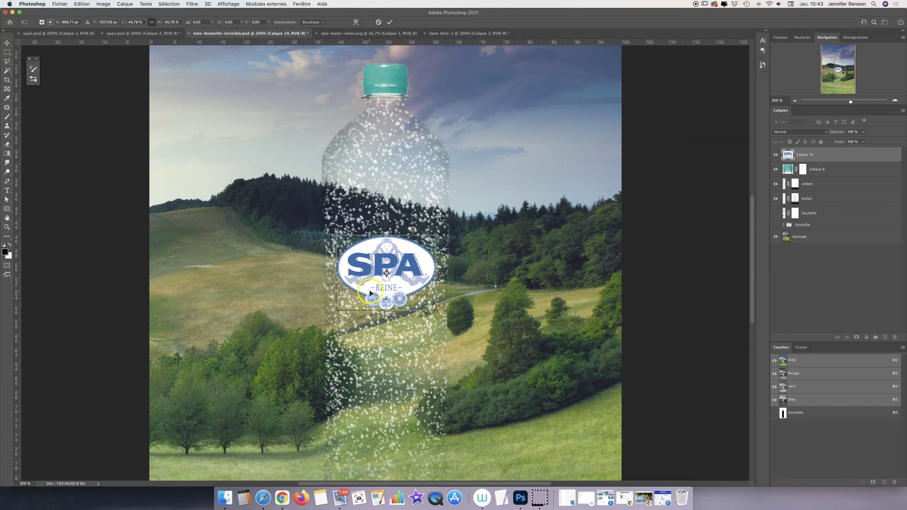
# - Warp the SPA logo with a split grid, bending its bottom edge along the bottle
pyautogui.click(356, 22)
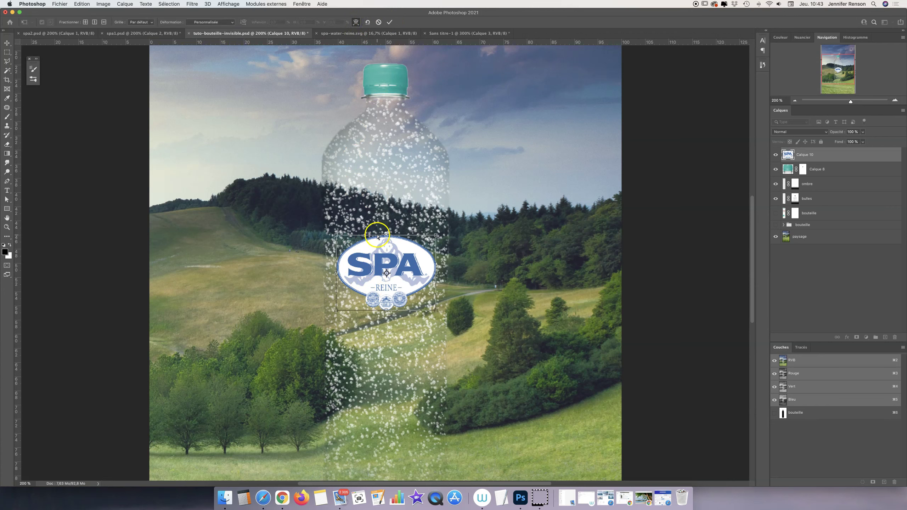
pyautogui.click(369, 235)
pyautogui.click(403, 234)
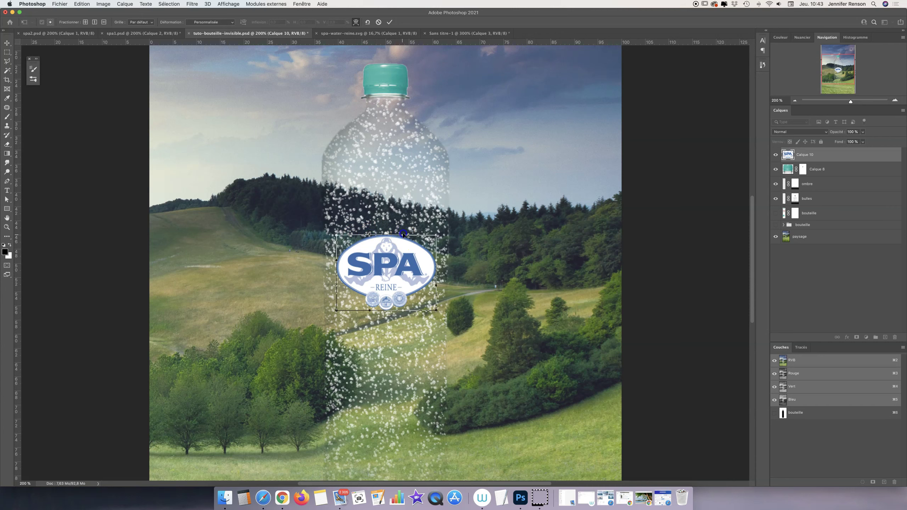
pyautogui.moveTo(371, 310); pyautogui.dragTo(404, 314)
pyautogui.click(345, 270)
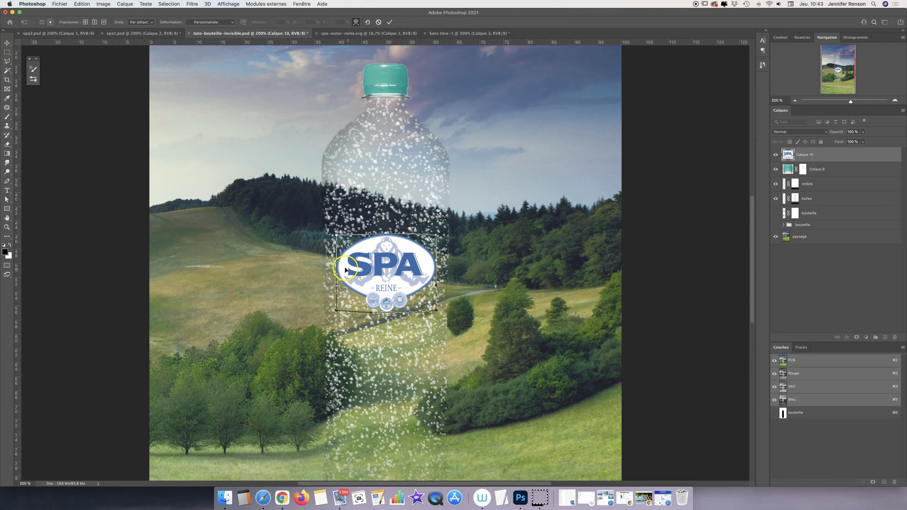
pyautogui.click(437, 236)
pyautogui.click(390, 22)
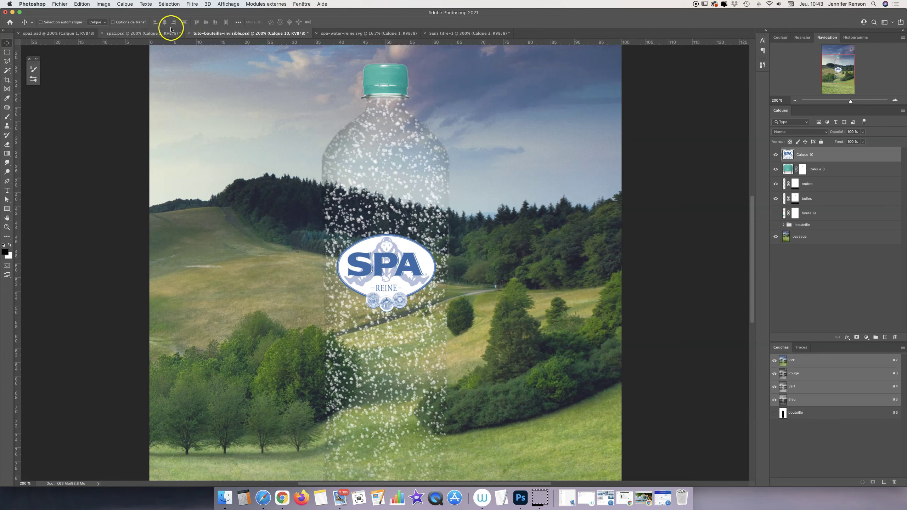
# - Shift the logo's Hue/Saturation hue to about -22 so it turns teal
pyautogui.click(103, 4)
pyautogui.moveTo(111, 23)
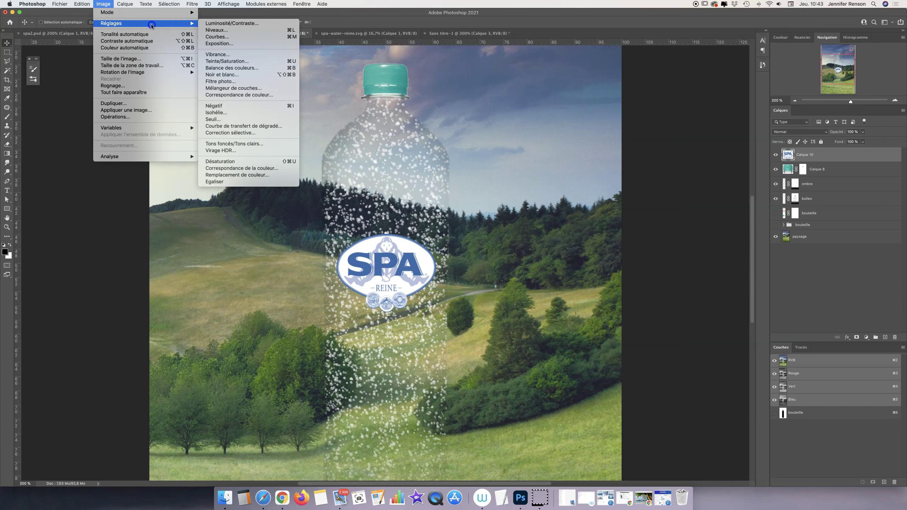
pyautogui.click(227, 61)
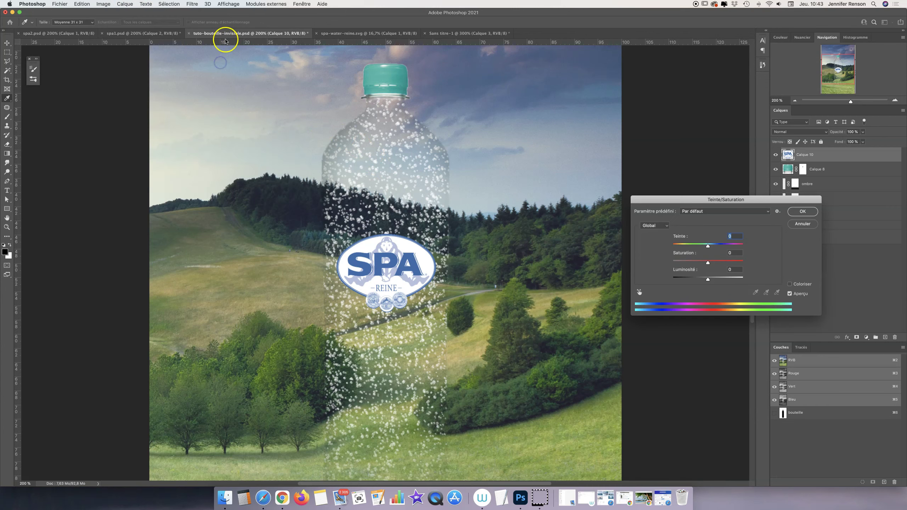
pyautogui.moveTo(709, 246); pyautogui.dragTo(700, 247)
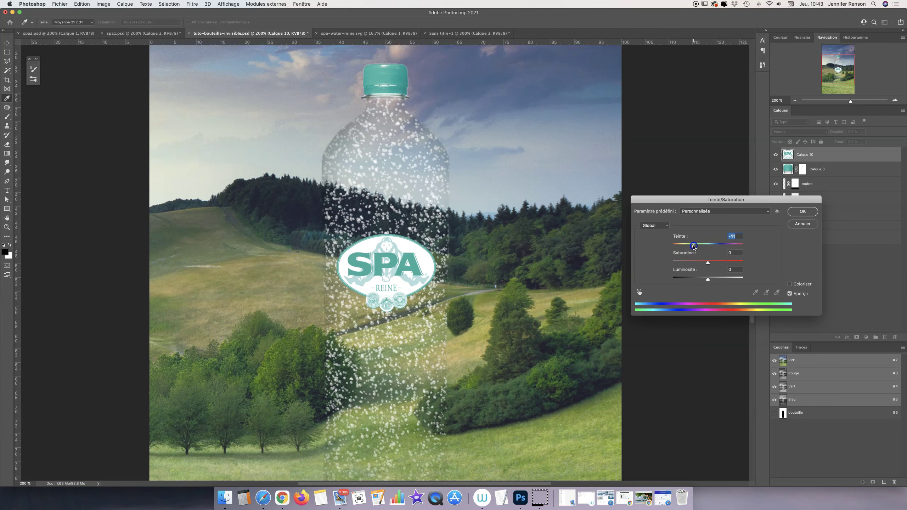
pyautogui.click(803, 211)
pyautogui.press('super+minus')
pyautogui.press('super+minus')
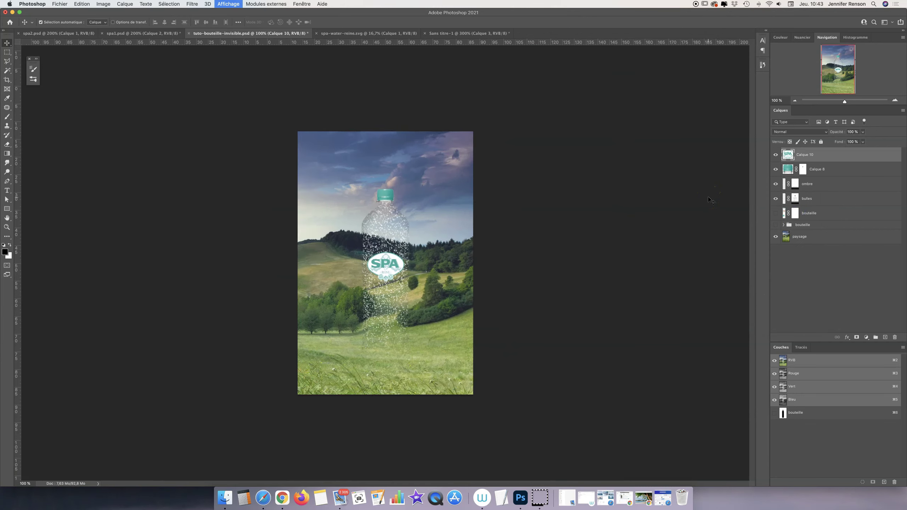
pyautogui.click(745, 173)
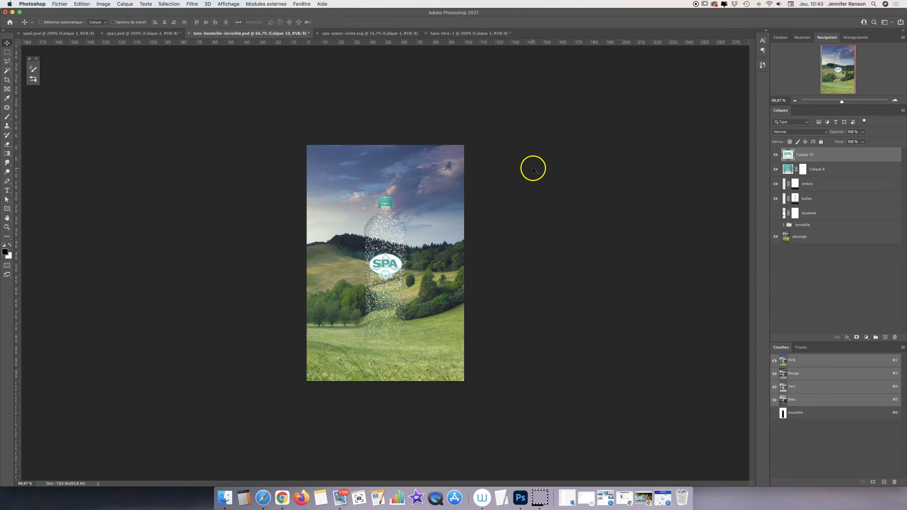
# - Add a new layer and place a Yeseva One text layer in the sky near the poster's top
pyautogui.click(884, 339)
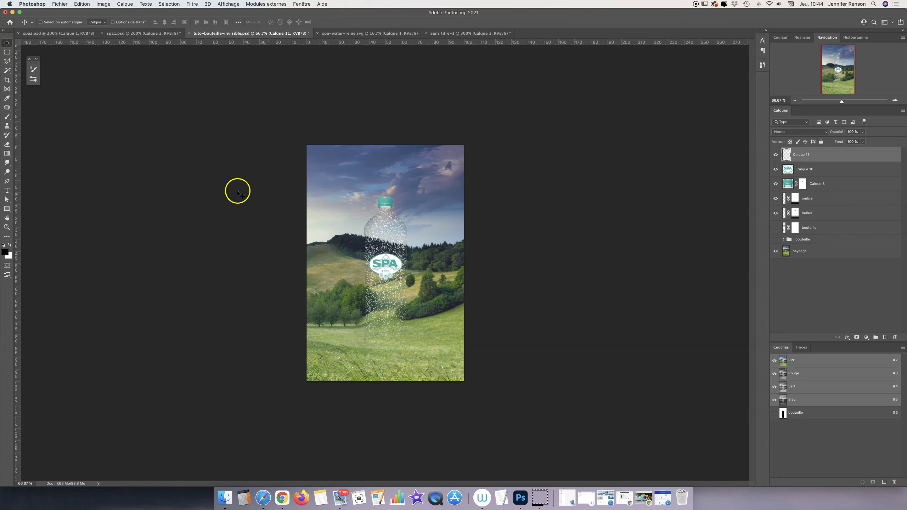
pyautogui.click(8, 193)
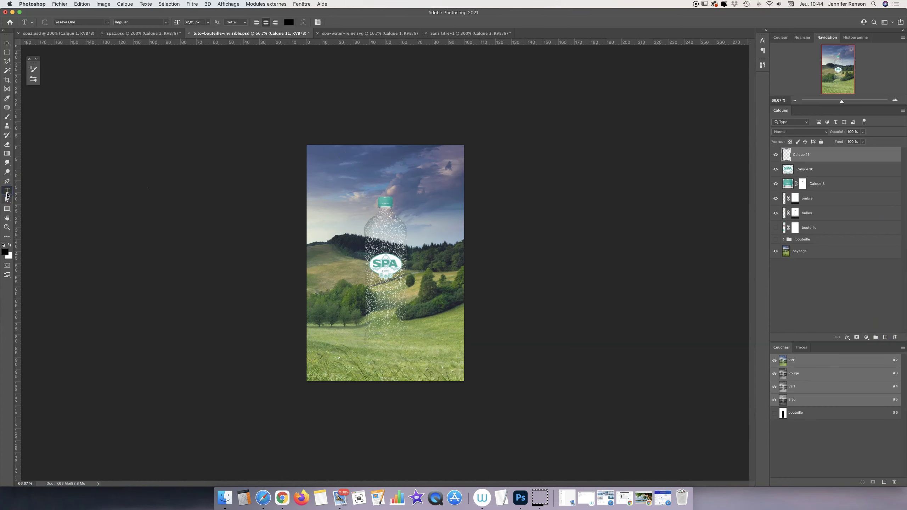
pyautogui.click(318, 22)
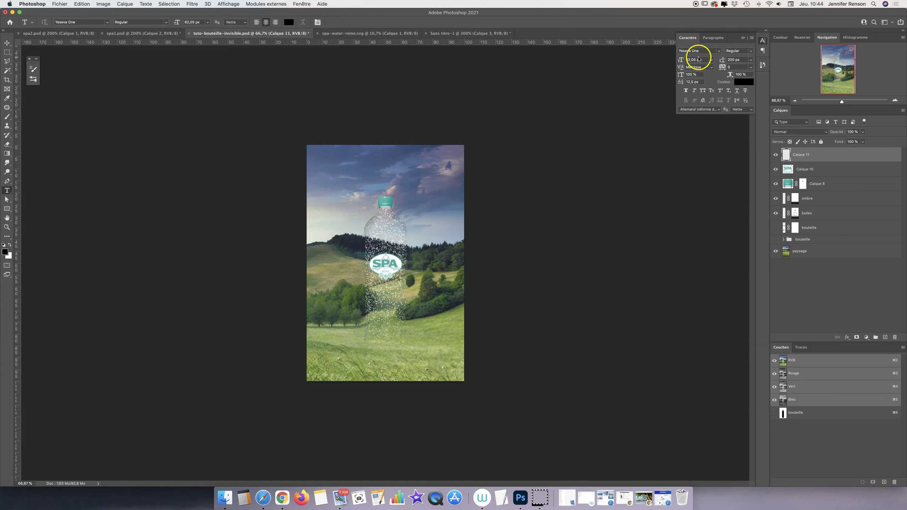
pyautogui.click(719, 51)
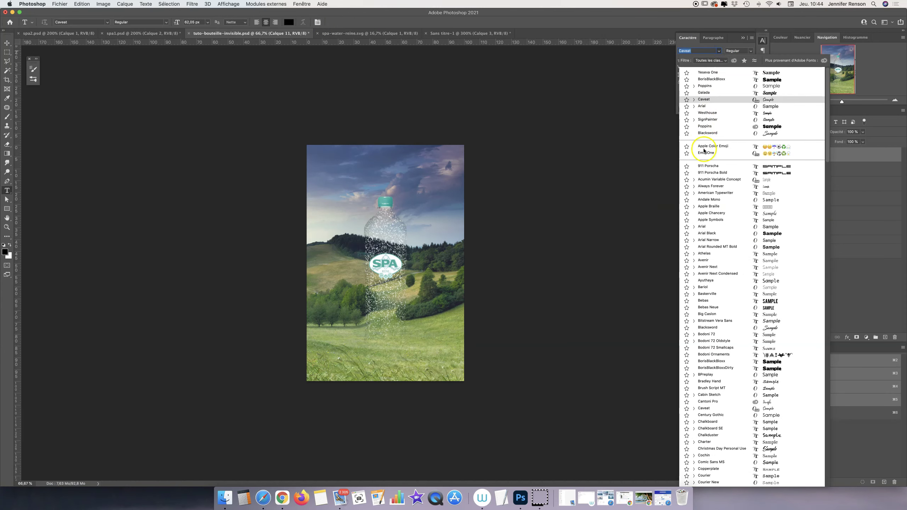
pyautogui.click(706, 74)
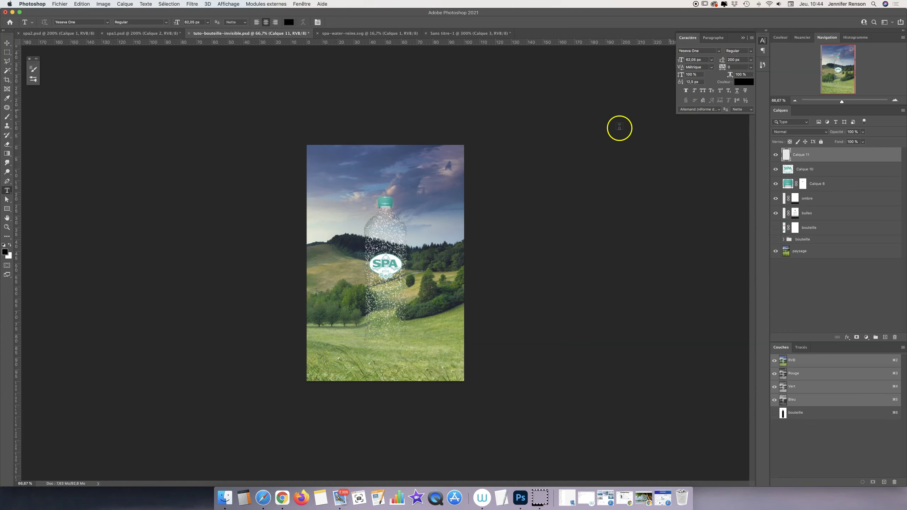
pyautogui.click(349, 175)
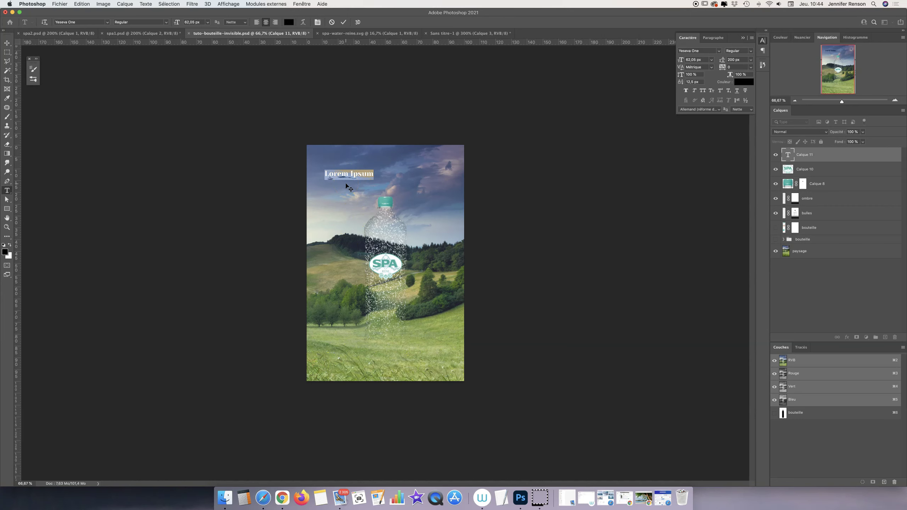
# - Type the title 'Eau de Spa' and colour the whole text white
pyautogui.write('EA')
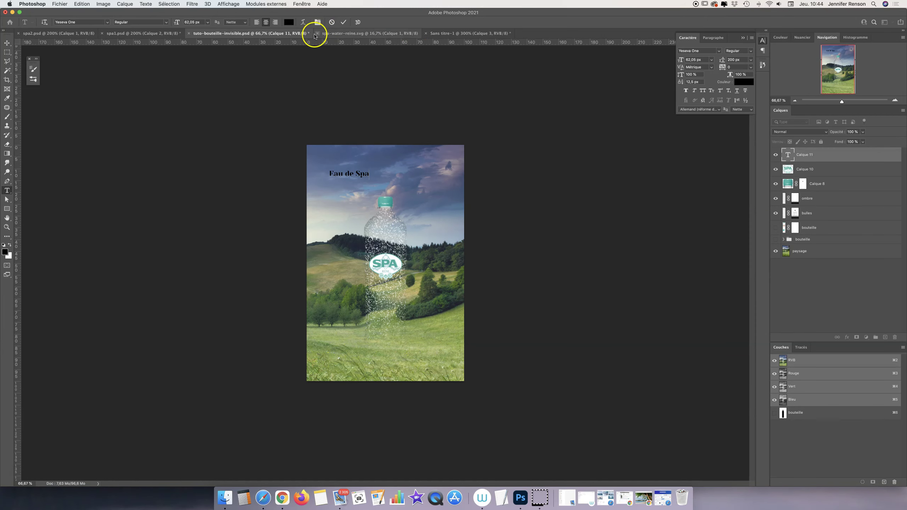
pyautogui.click(289, 23)
pyautogui.moveTo(598, 256); pyautogui.dragTo(601, 195)
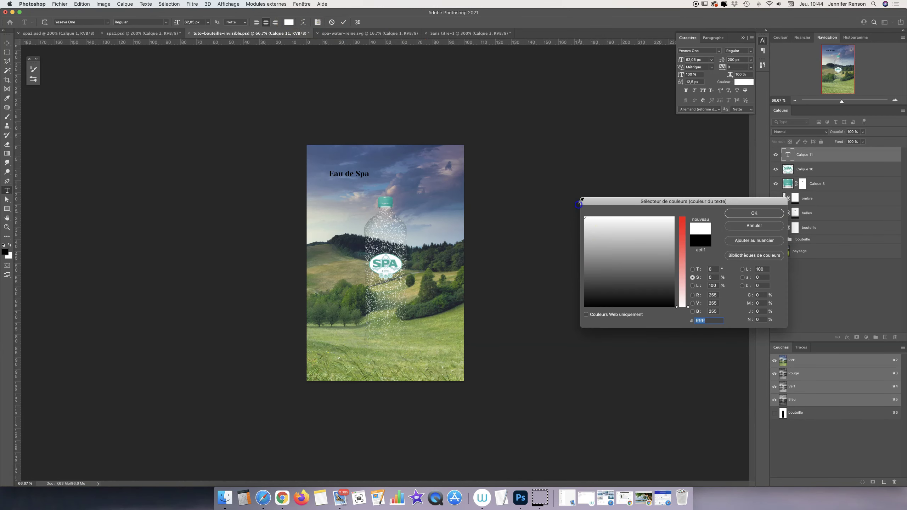
pyautogui.click(734, 215)
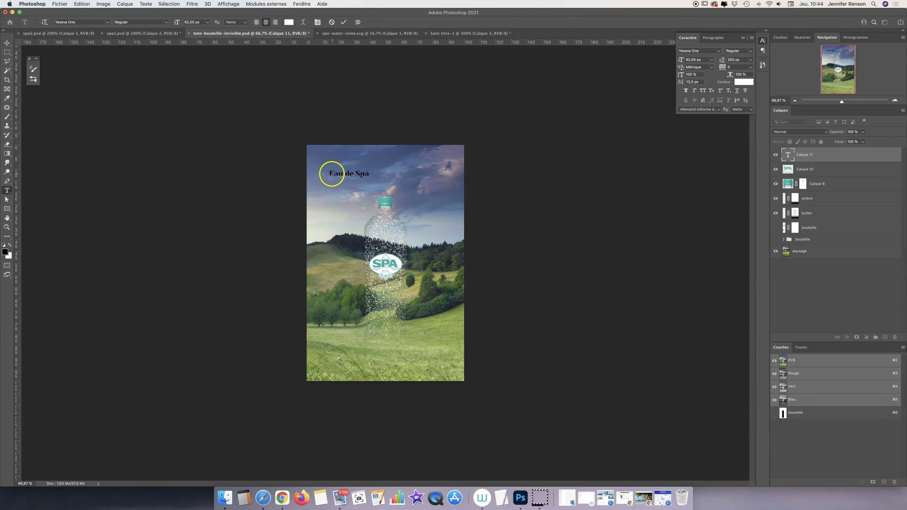
pyautogui.moveTo(330, 174); pyautogui.dragTo(384, 174)
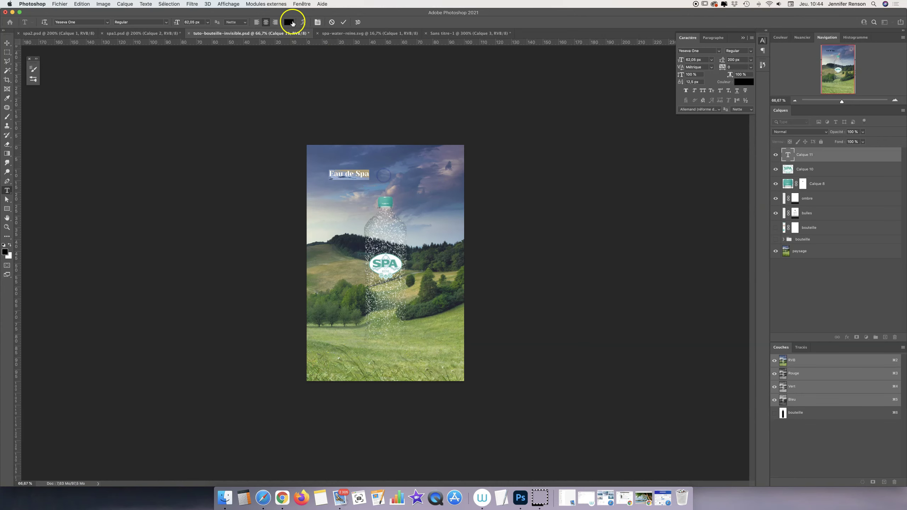
pyautogui.click(290, 24)
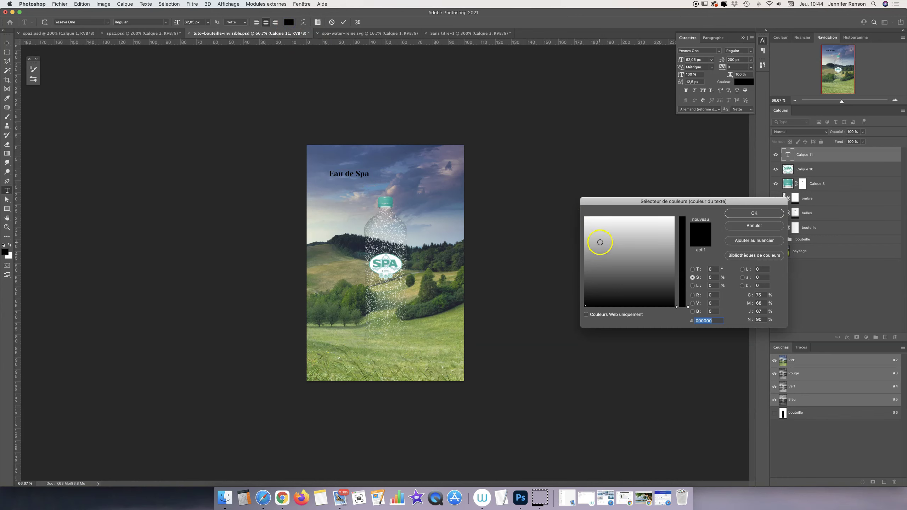
pyautogui.moveTo(599, 239); pyautogui.dragTo(584, 212)
pyautogui.click(744, 214)
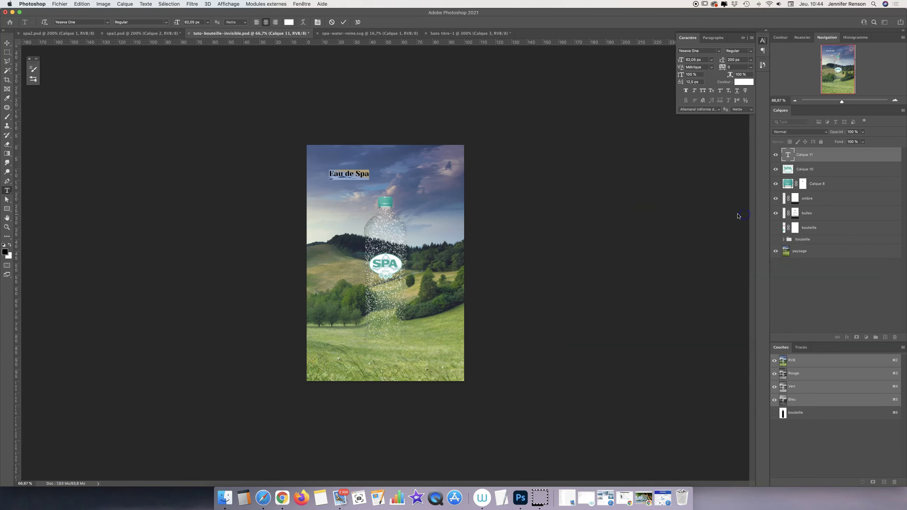
# - Enlarge the Eau de Spa title with Ctrl+T and centre it across the top
pyautogui.click(7, 42)
pyautogui.hotkey('ctrl', 't')
pyautogui.moveTo(371, 180)
pyautogui.mouseDown()
pyautogui.moveTo(419, 190)
pyautogui.moveTo(416, 177)
pyautogui.mouseUp()
pyautogui.click(390, 23)
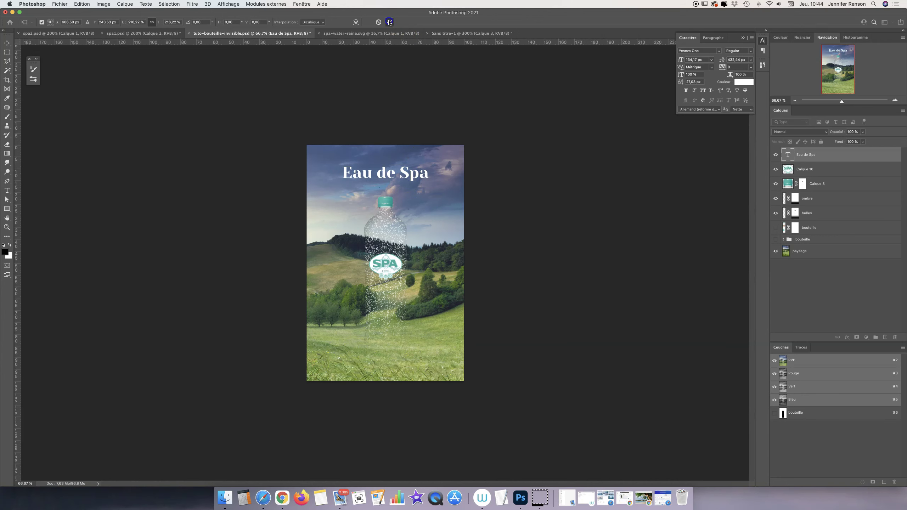